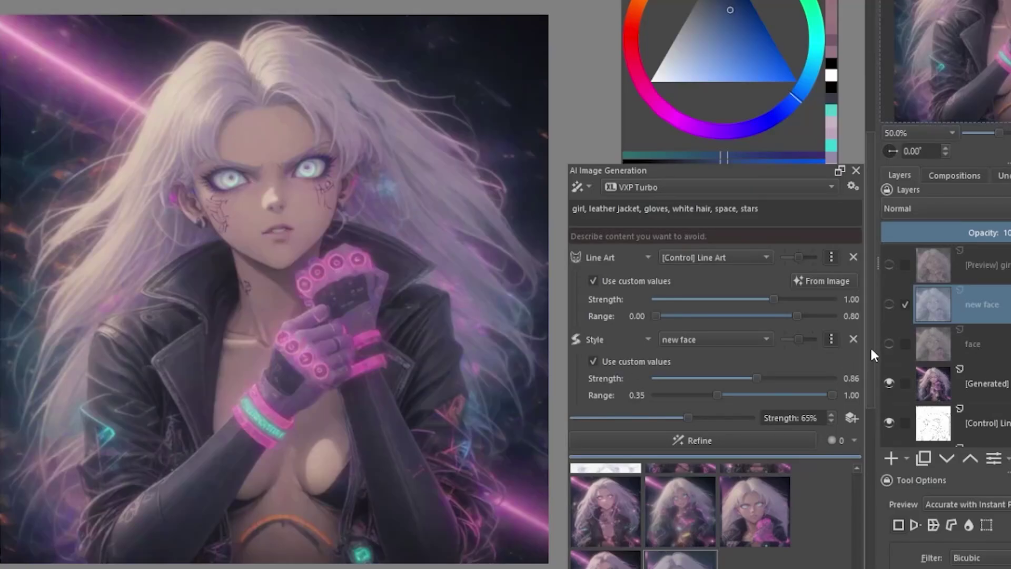
Step: Lower the top generated layer's opacity to 48% and hide the "new face" and "face" layers
left_click(889, 343)
left_click(691, 340)
left_click(889, 264)
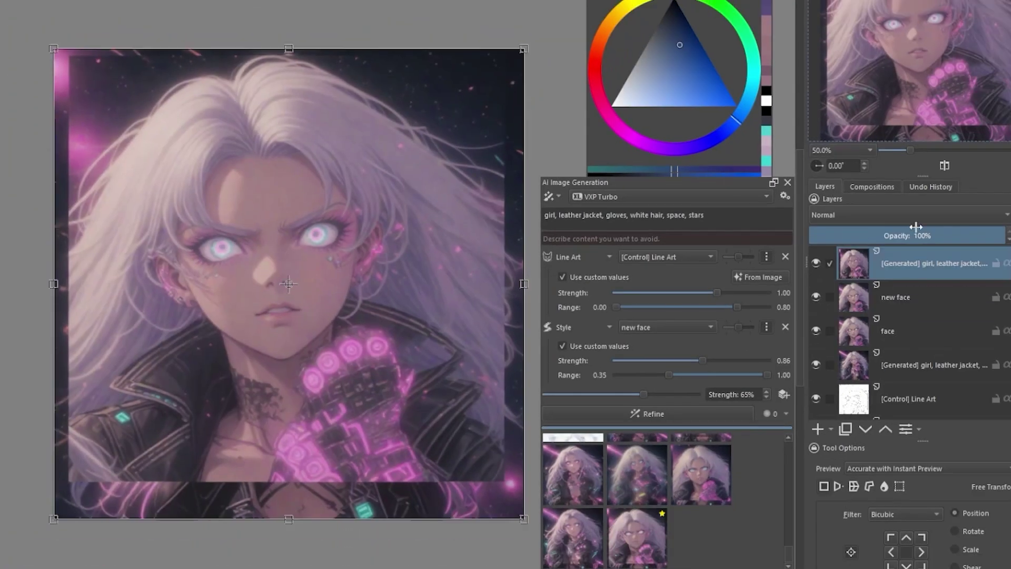
left_click_drag(916, 227, 903, 235)
left_click(815, 298)
left_click(817, 331)
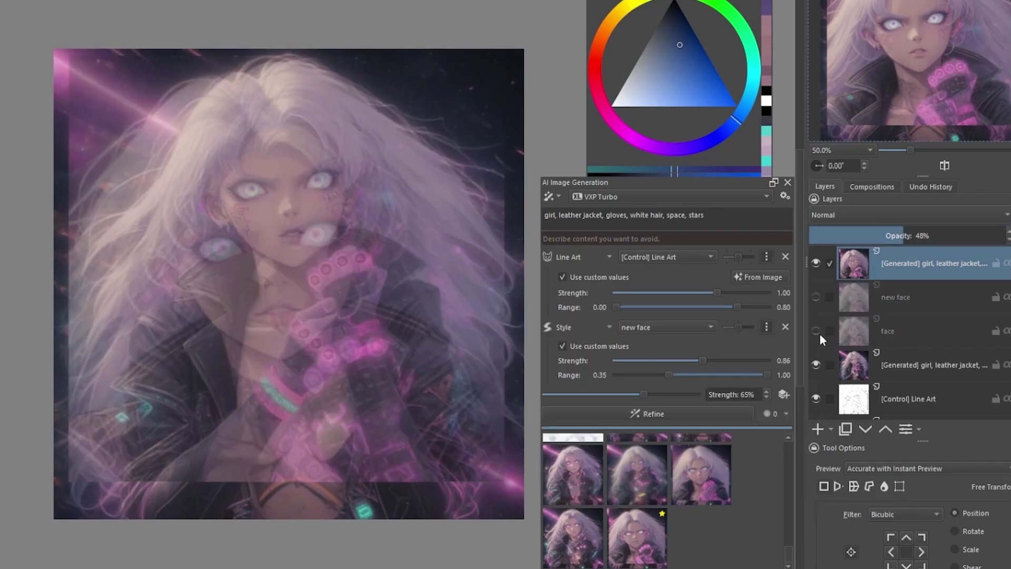
Step: Fit the generated face over the portrait's head beneath it and add a transparency mask to its layer
scroll(316, 234, "up", 2)
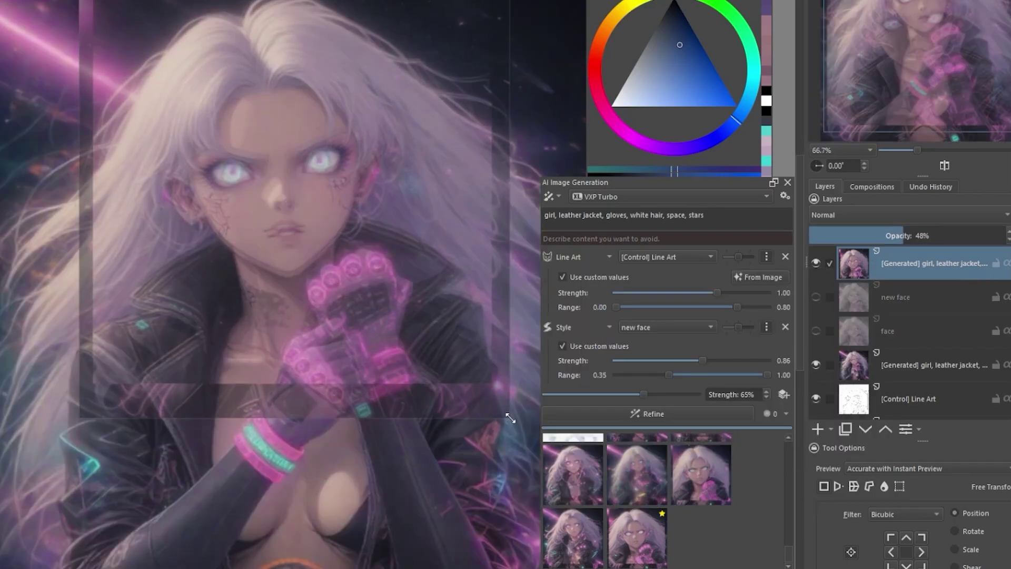
scroll(509, 418, "down", 1)
right_click(896, 263)
left_click(726, 483)
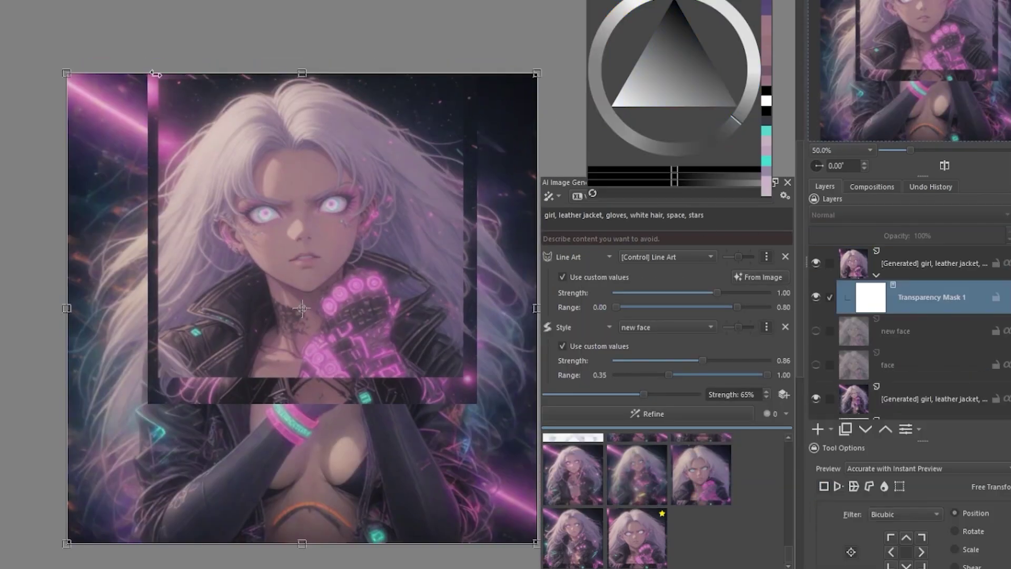
key("b")
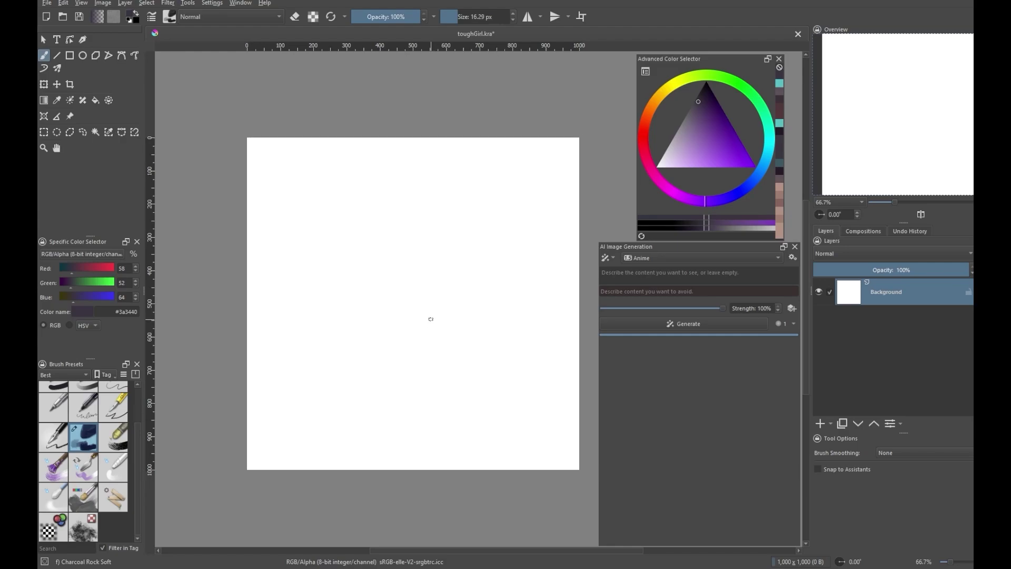
Step: Check the blank canvas's pixel dimensions in the Scale Image To New Size settings and close them without changes
left_click_drag(431, 318, 425, 313)
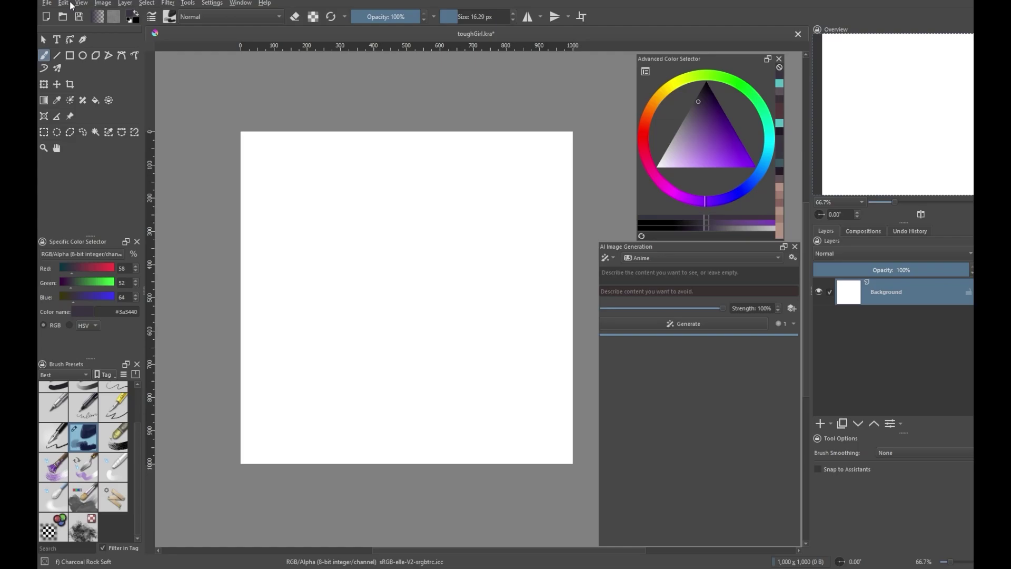
left_click(103, 2)
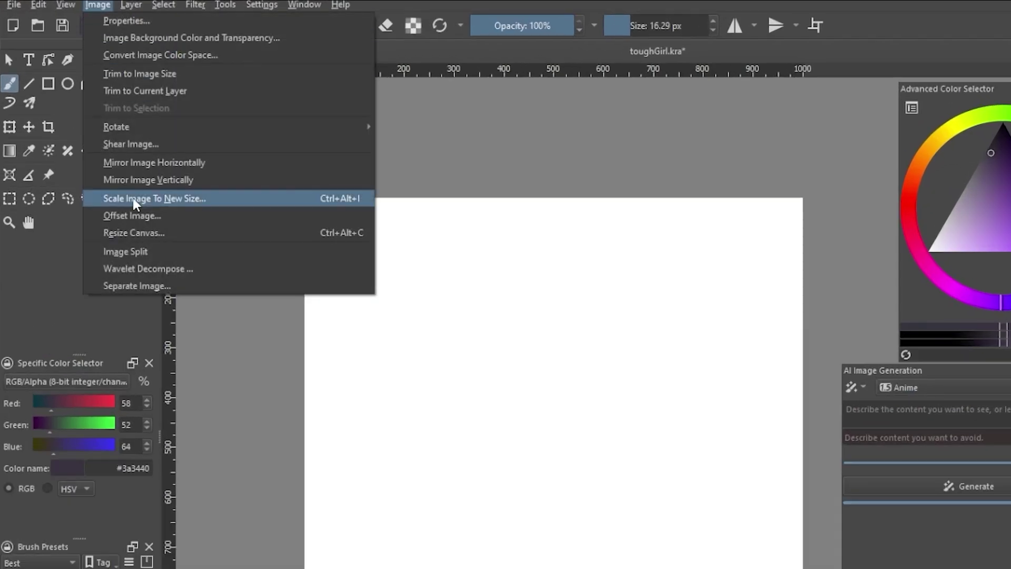
left_click(136, 205)
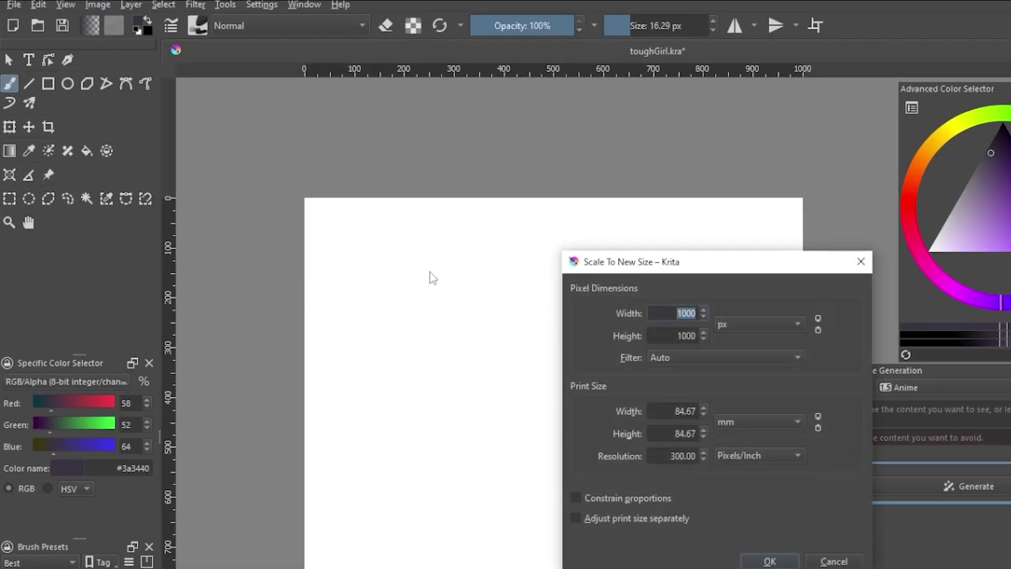
left_click_drag(409, 115, 258, 100)
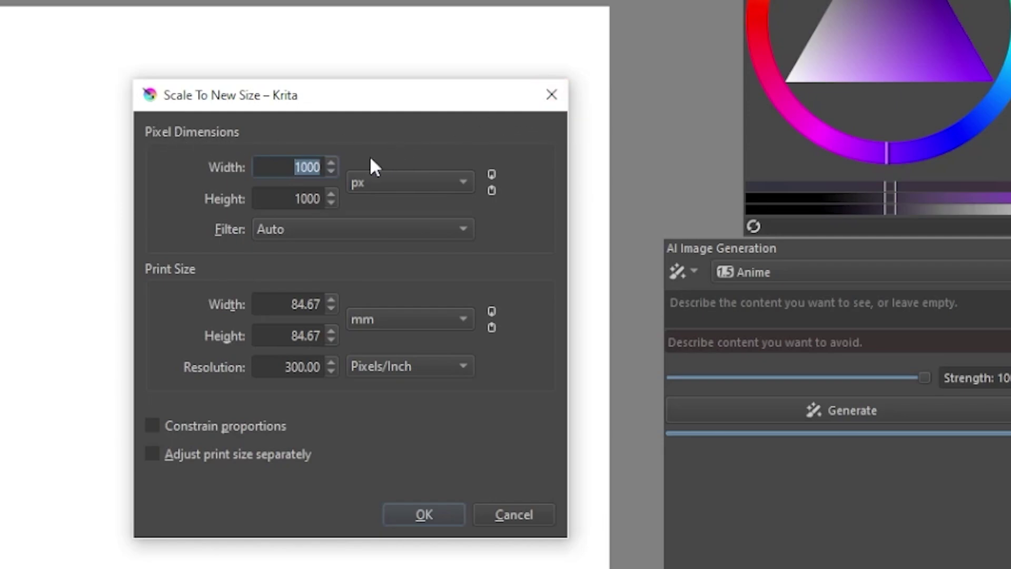
left_click(548, 103)
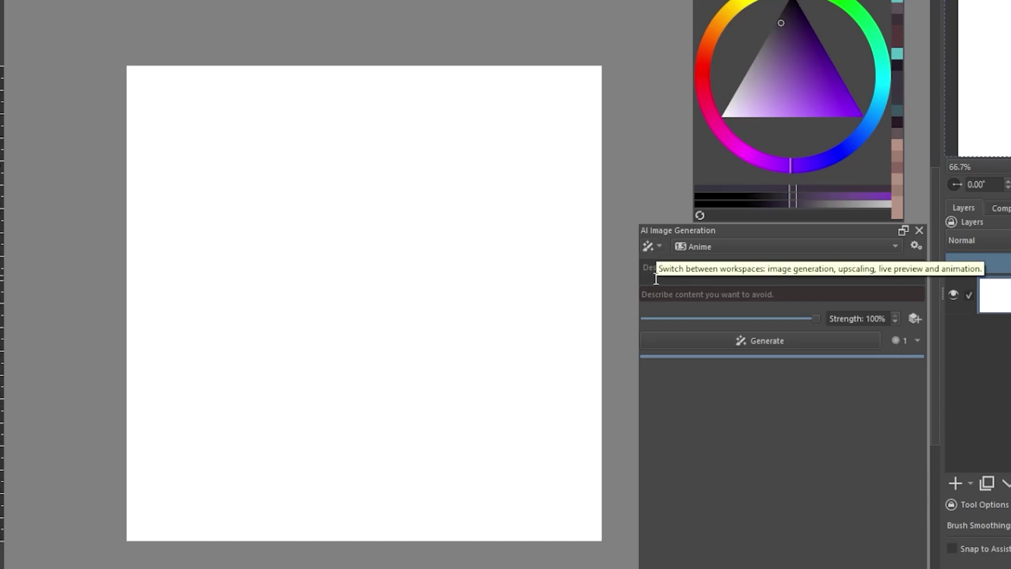
Step: Paste the line art sketch of the girl onto the canvas as a new layer
key("ctrl+v")
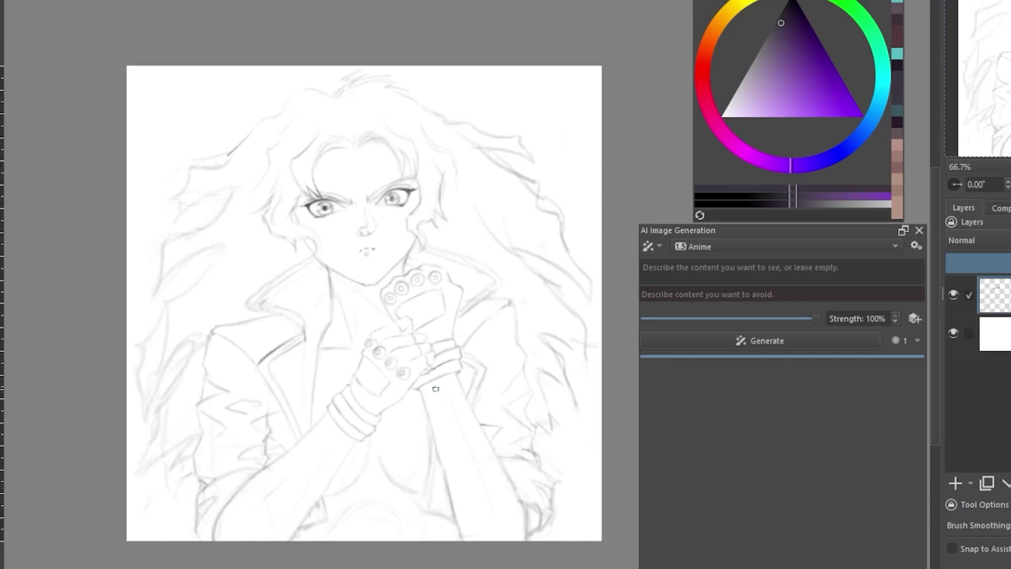
scroll(437, 387, "up", 1)
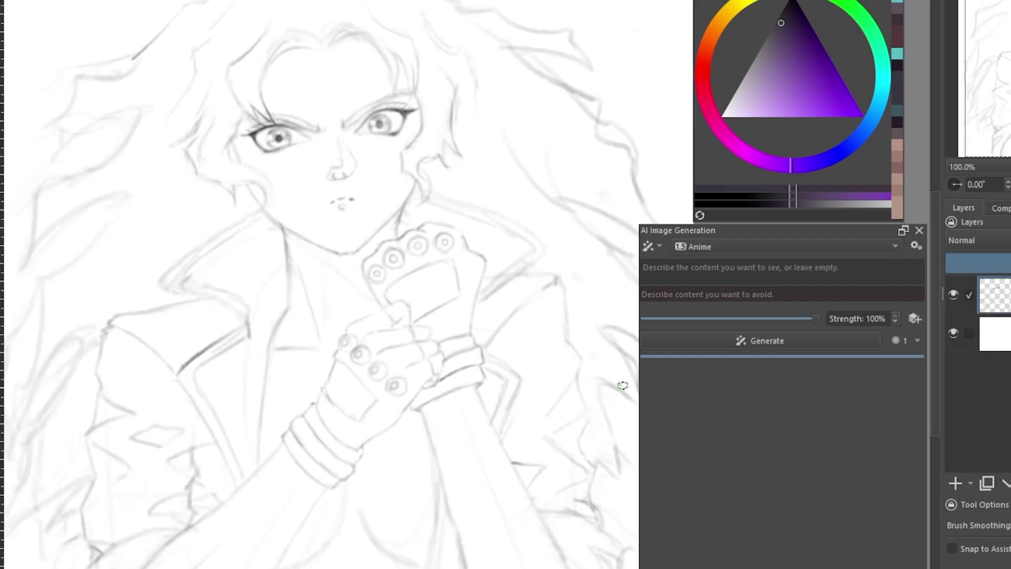
Step: Choose the VXP Turbo style and enter the prompt "girl, leather jacket, gloves, white hair, space, stars"
left_click(724, 244)
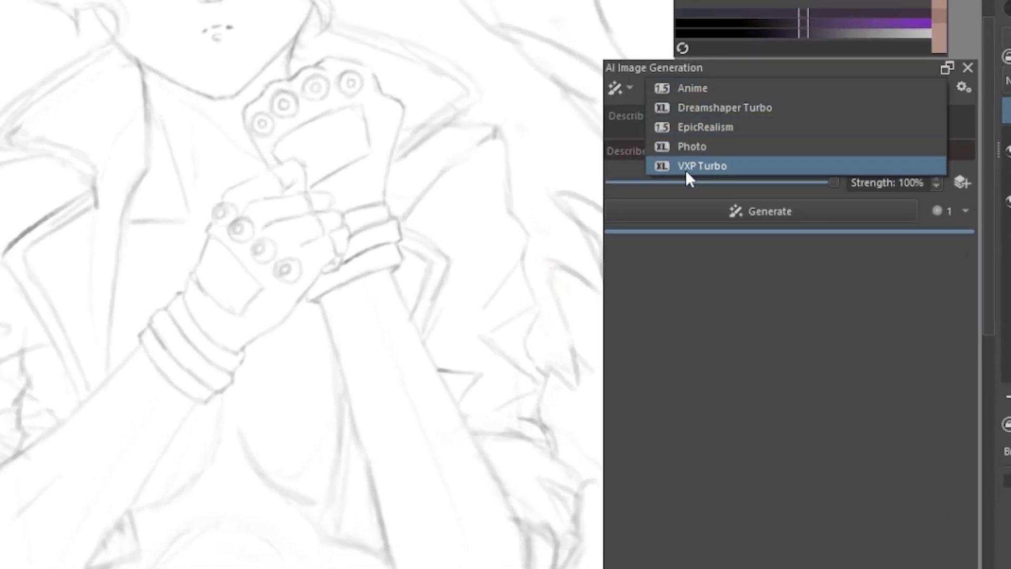
left_click(687, 168)
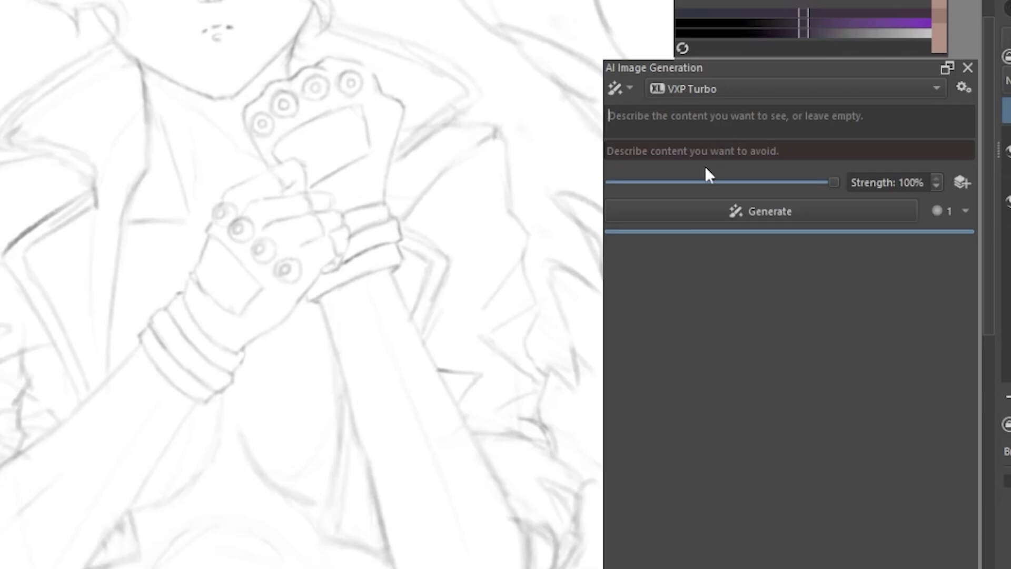
type("girl, leather jacket, gloves, white hair")
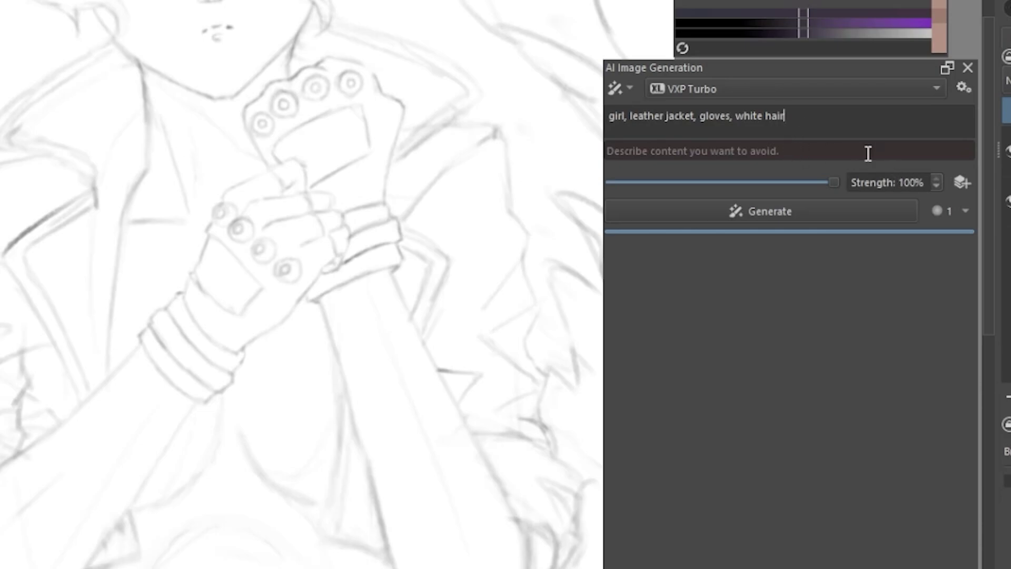
type(", space, stars")
Step: Review the style prompt and negative prompt stored in the VXP Turbo style preset
left_click(963, 90)
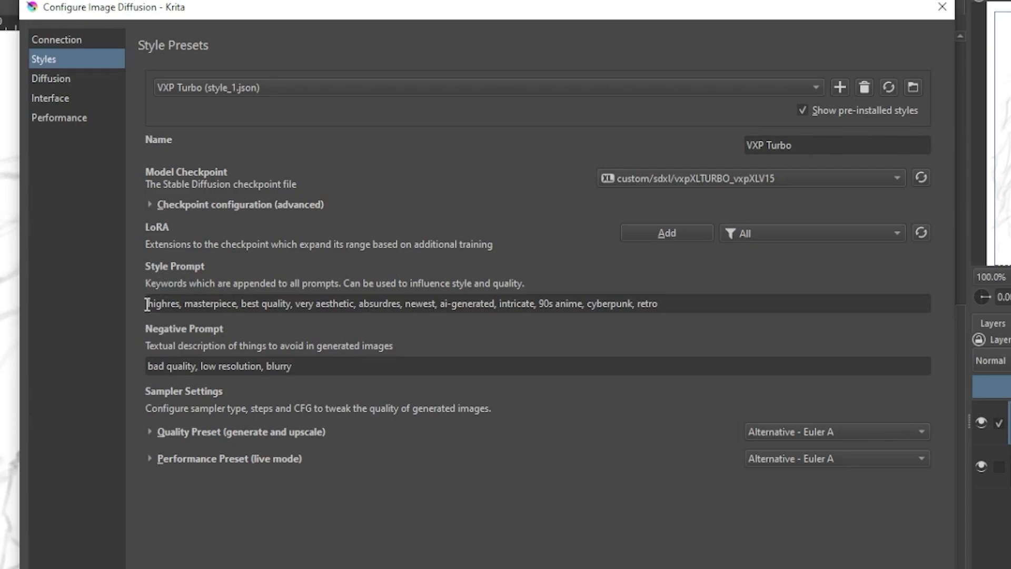
left_click_drag(146, 304, 664, 304)
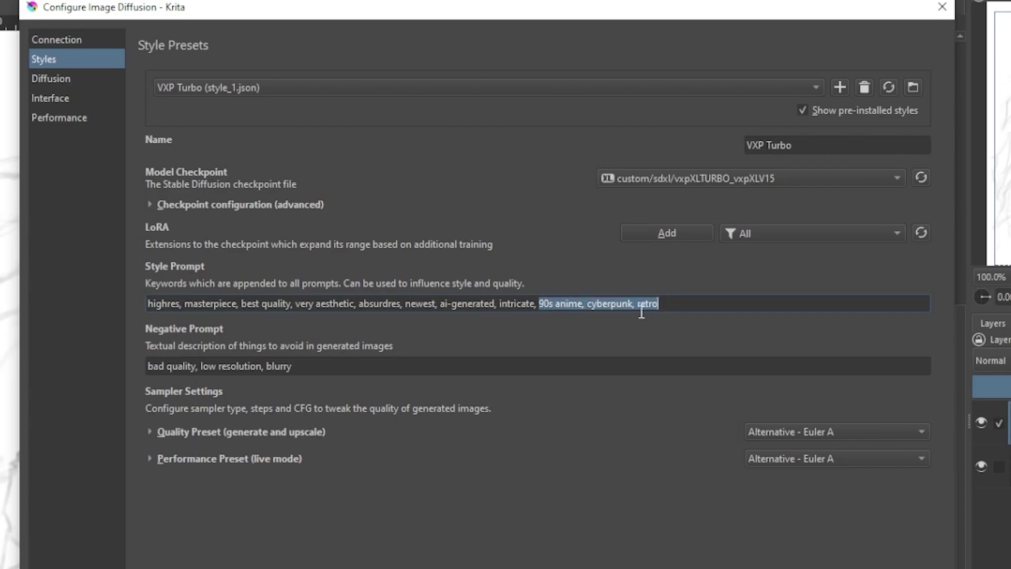
left_click(310, 365)
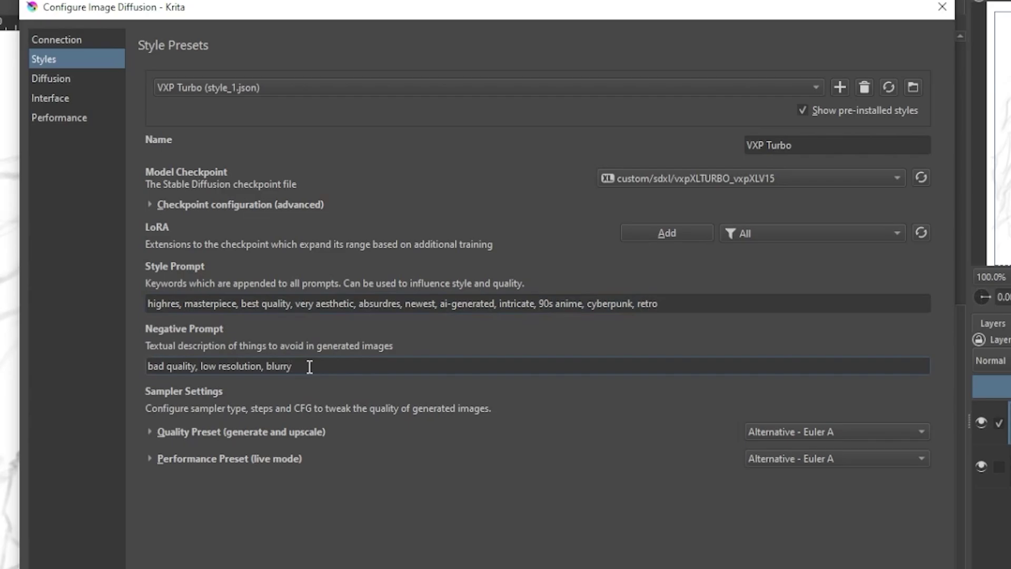
key("ctrl+a")
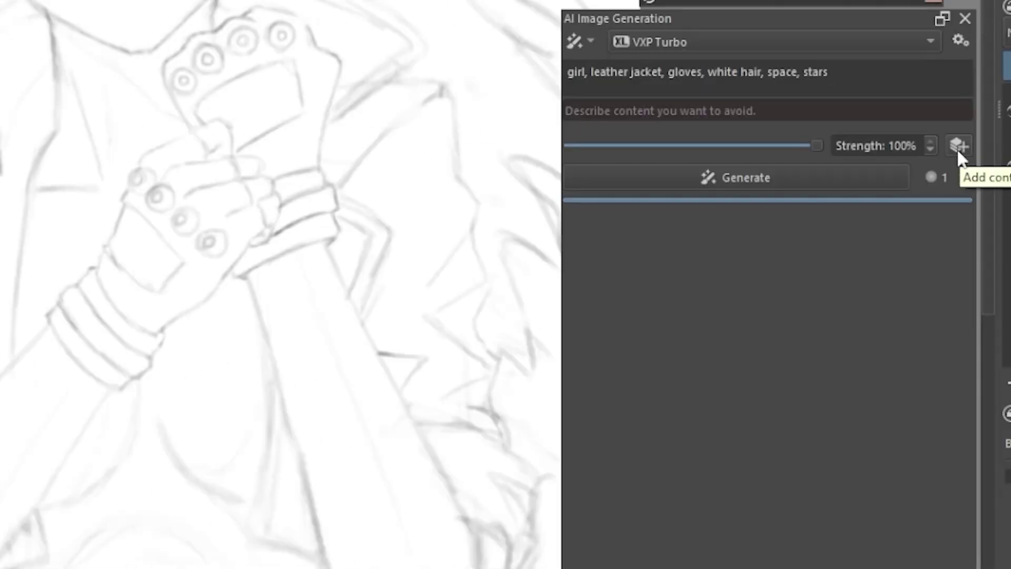
Step: Add a control layer based on the line art layer and set its type to Line Art
left_click(957, 148)
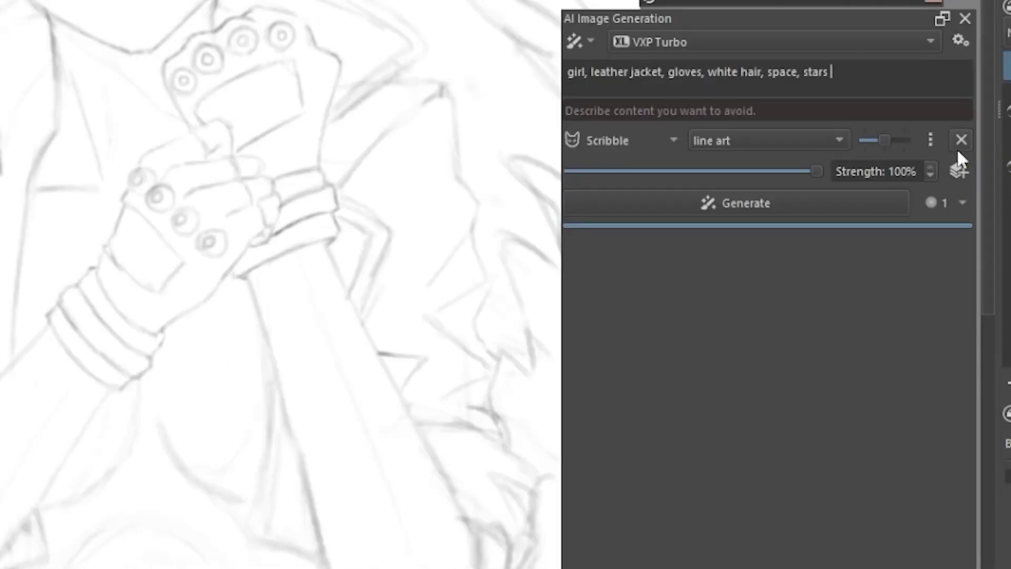
left_click(639, 141)
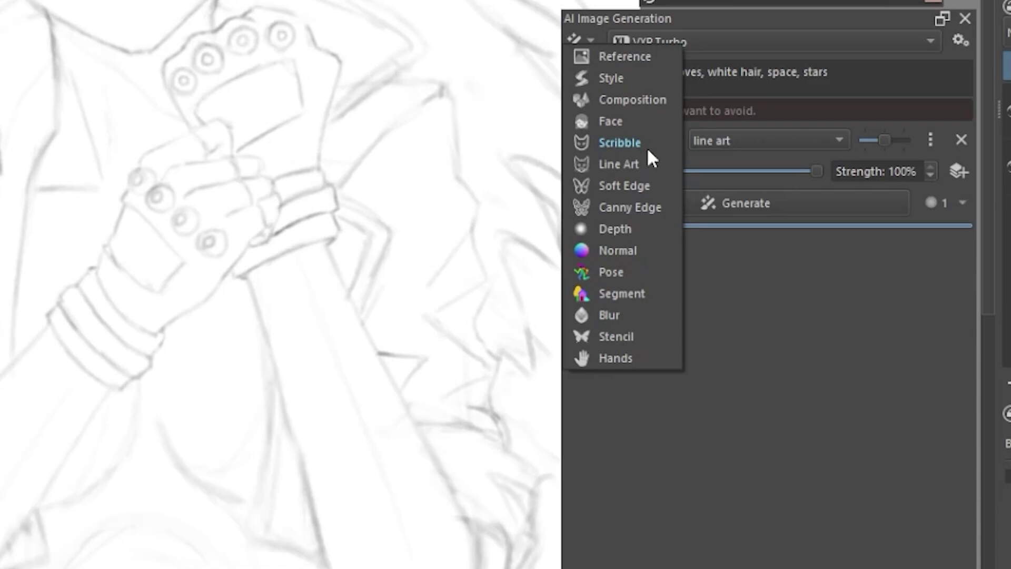
left_click(620, 166)
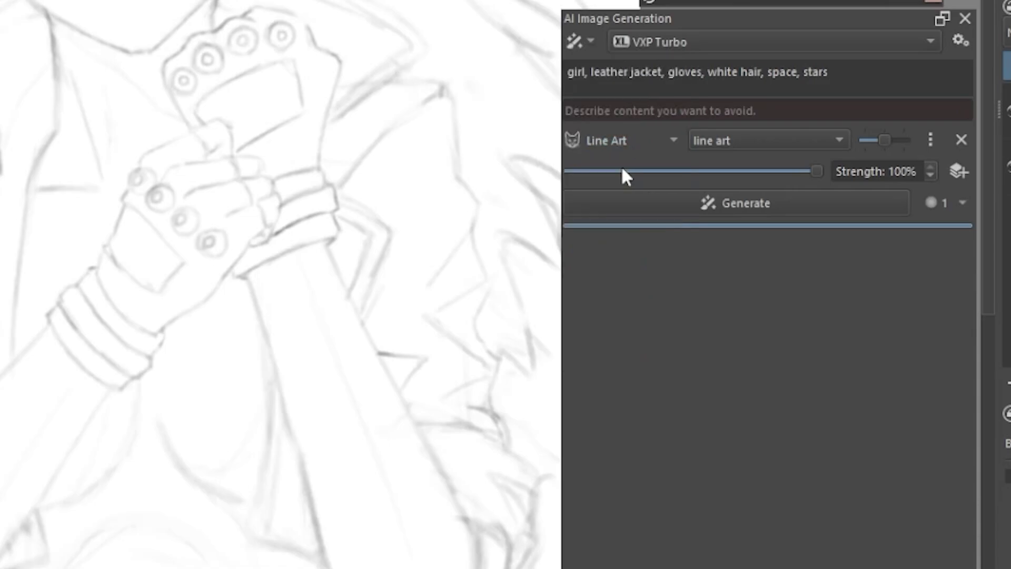
Step: Enable custom values for the Line Art control and generate an image from the sketch
left_click(932, 140)
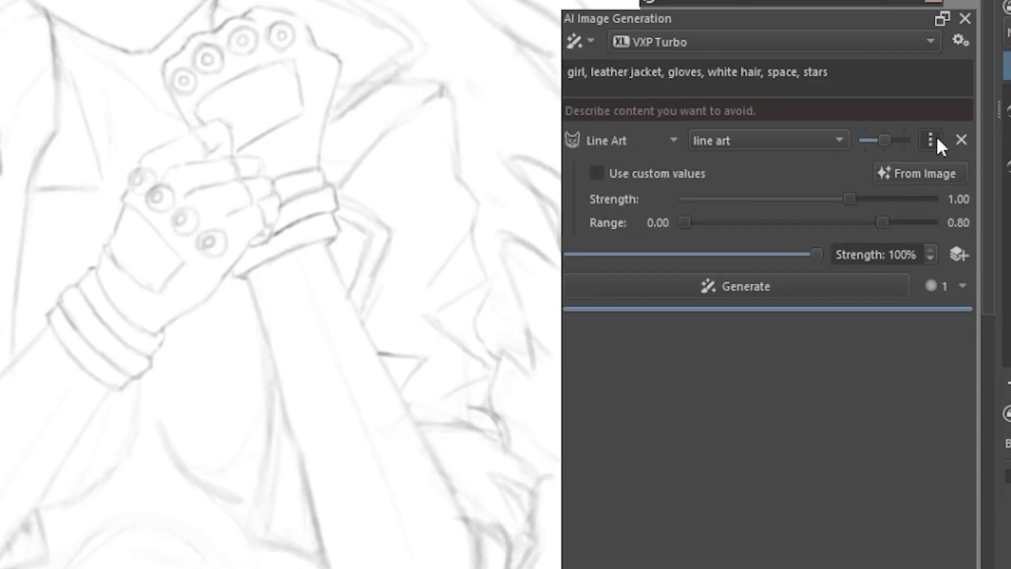
left_click(756, 173)
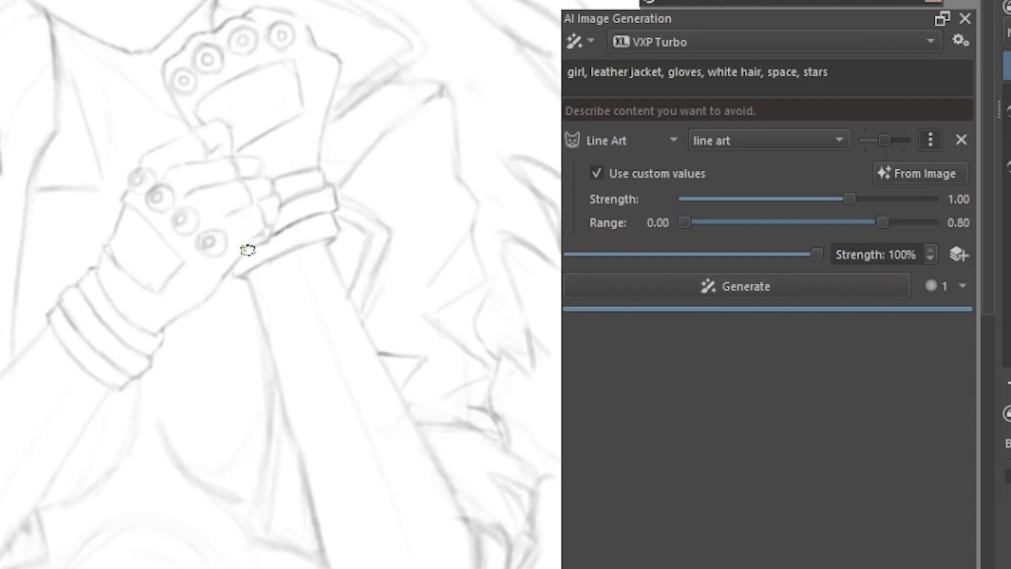
left_click(724, 280)
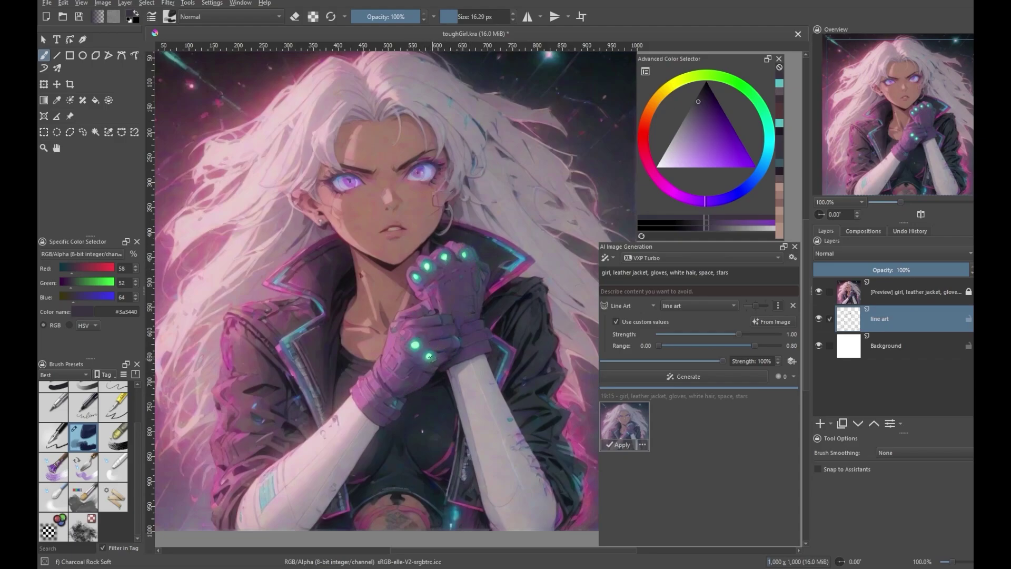
scroll(427, 376, "down", 1)
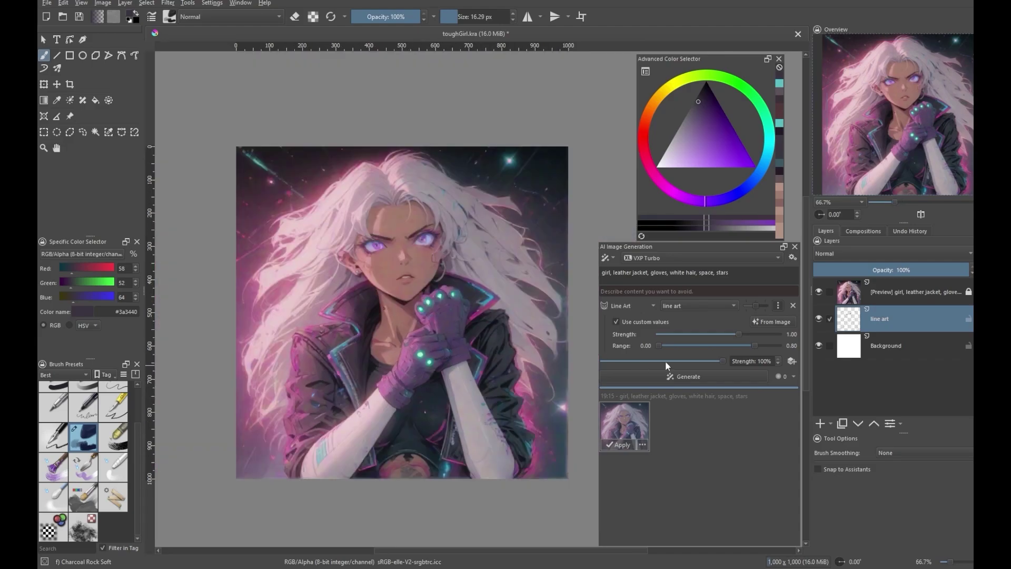
Step: Set the Line Art control's strength to 1.08 and range end to 0.75, and generate another image
left_click_drag(741, 338, 753, 351)
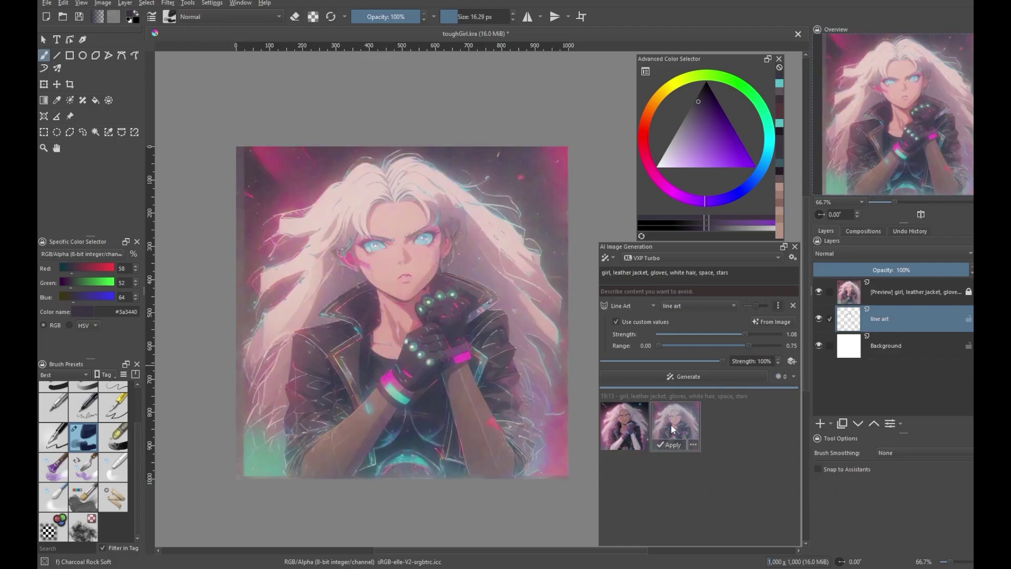
scroll(470, 330, "up", 1)
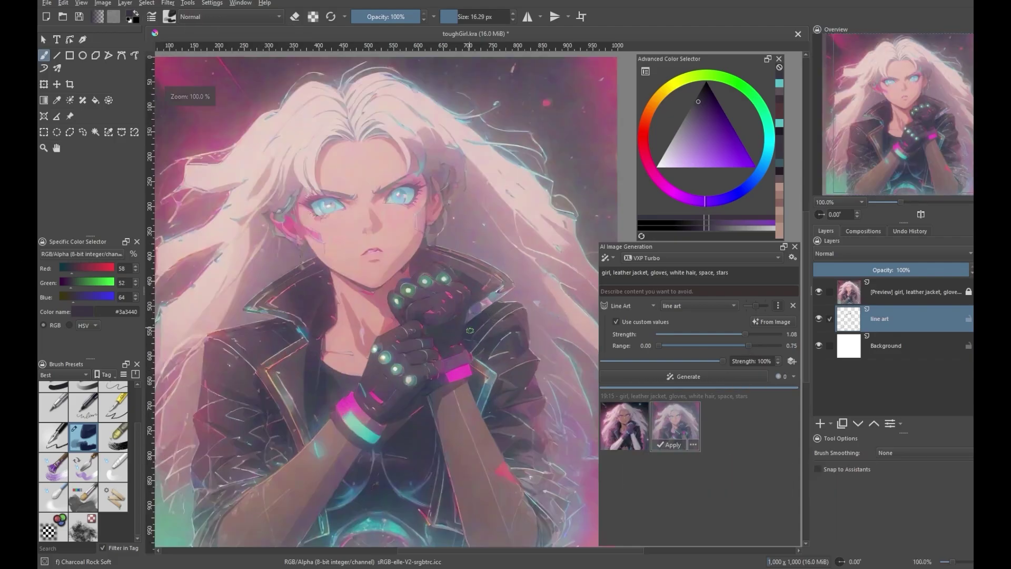
scroll(470, 330, "down", 1)
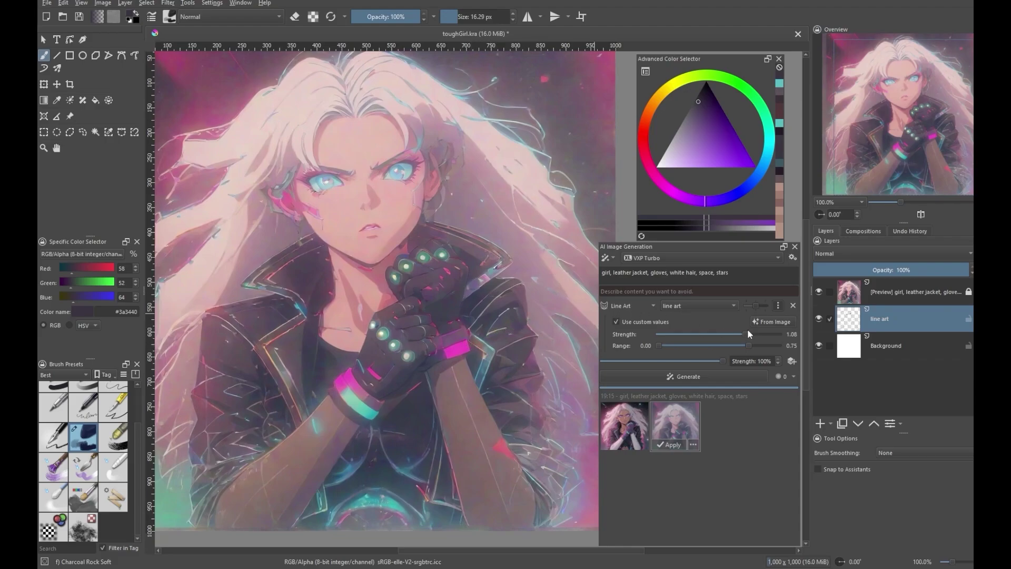
Step: Set the Line Art control's strength to 1.00 and range end to 0.70, and generate a further variation
left_click_drag(750, 335, 742, 336)
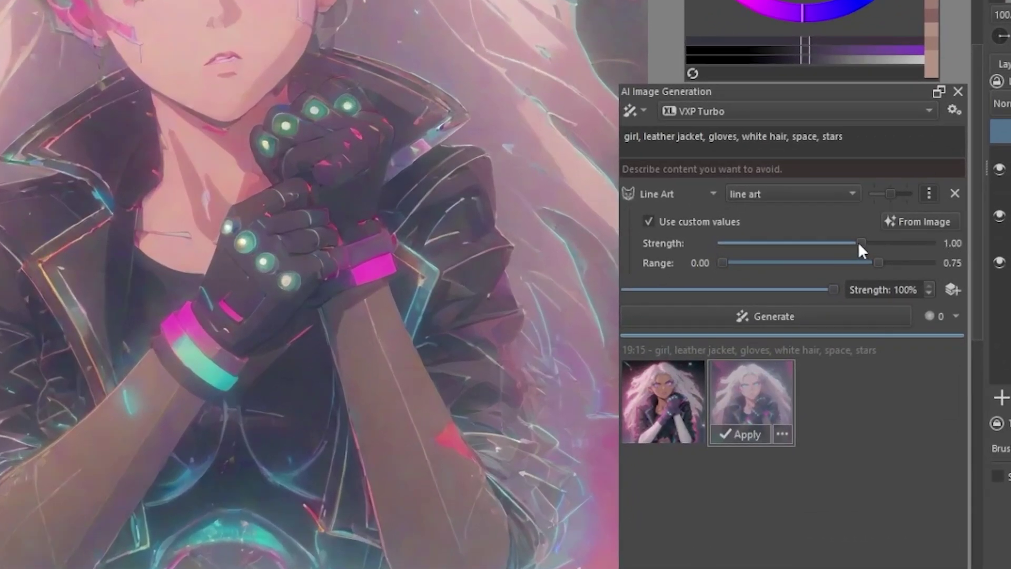
left_click_drag(860, 250, 856, 249)
left_click(837, 311)
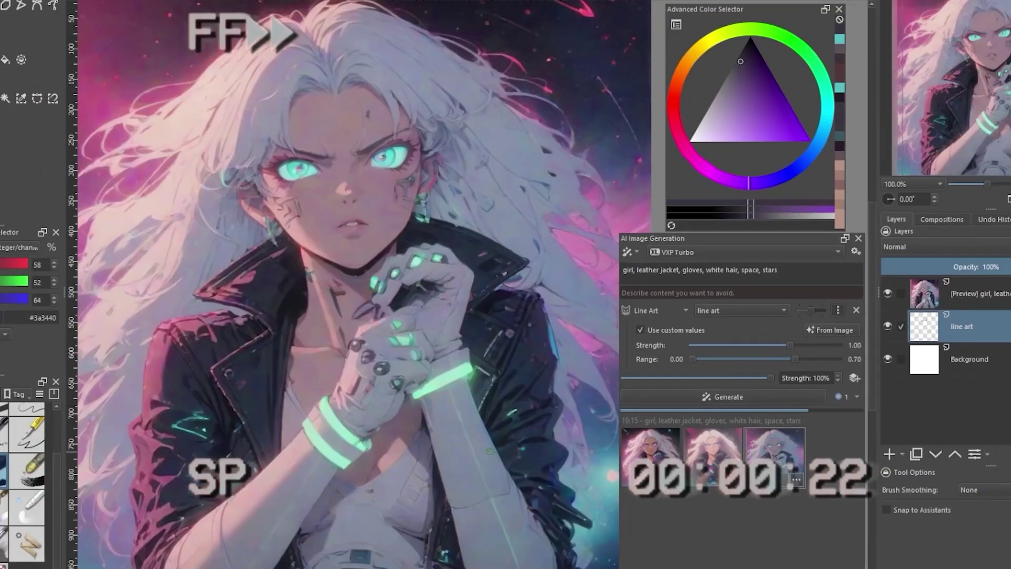
Step: Set the Line Art control's range end to 0.80
key("minus")
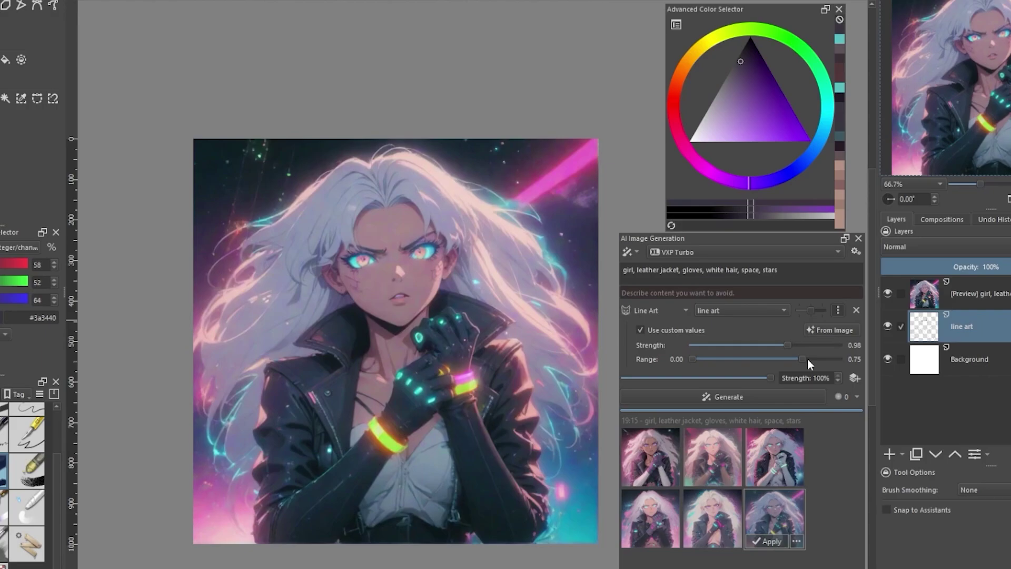
left_click_drag(808, 358, 810, 358)
scroll(461, 346, "up", 1)
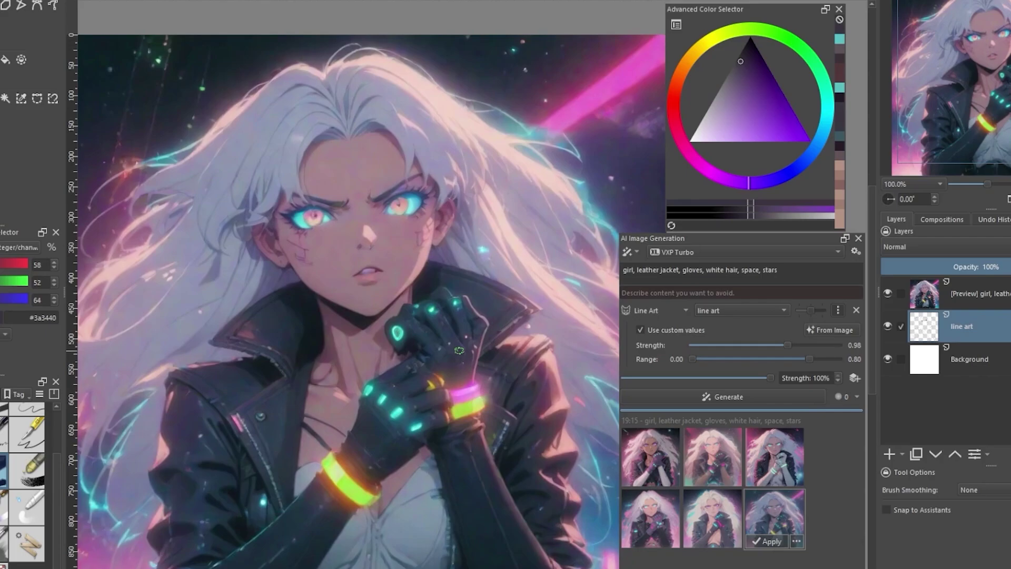
scroll(453, 342, "down", 1)
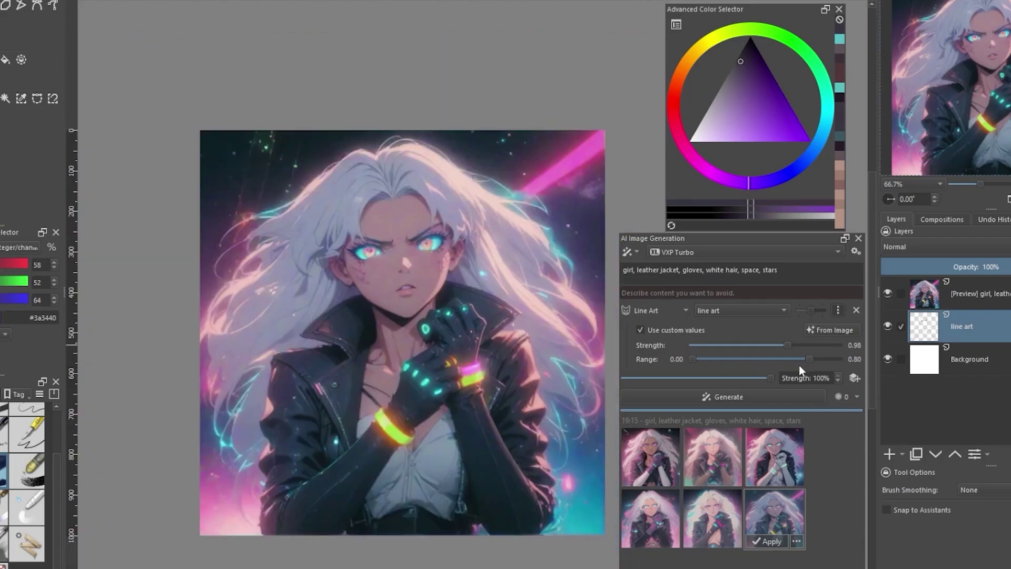
Step: Increase the number of generation batches and generate more images from the current prompt and Line Art control
left_click(856, 396)
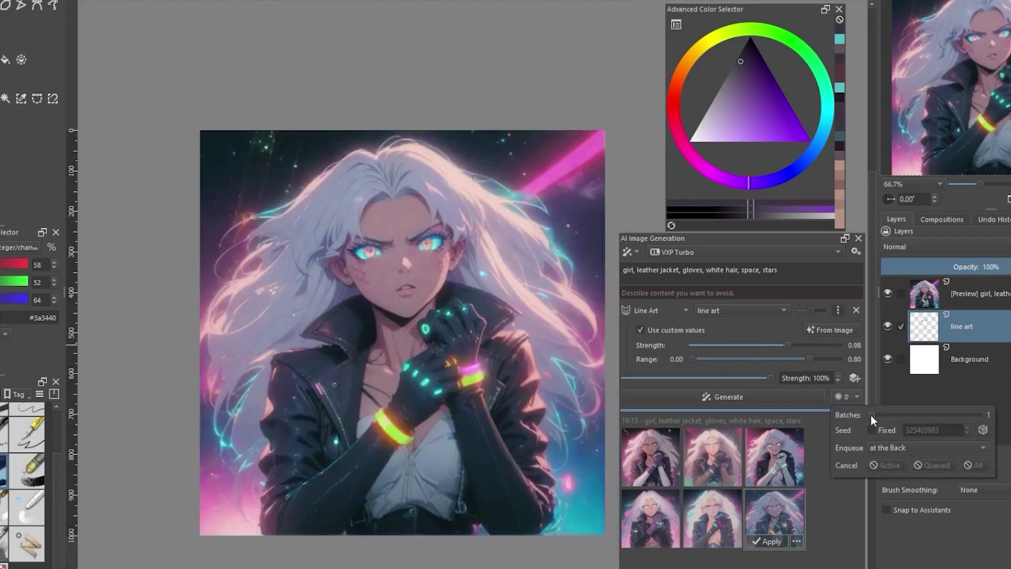
left_click_drag(871, 415, 957, 415)
left_click(740, 397)
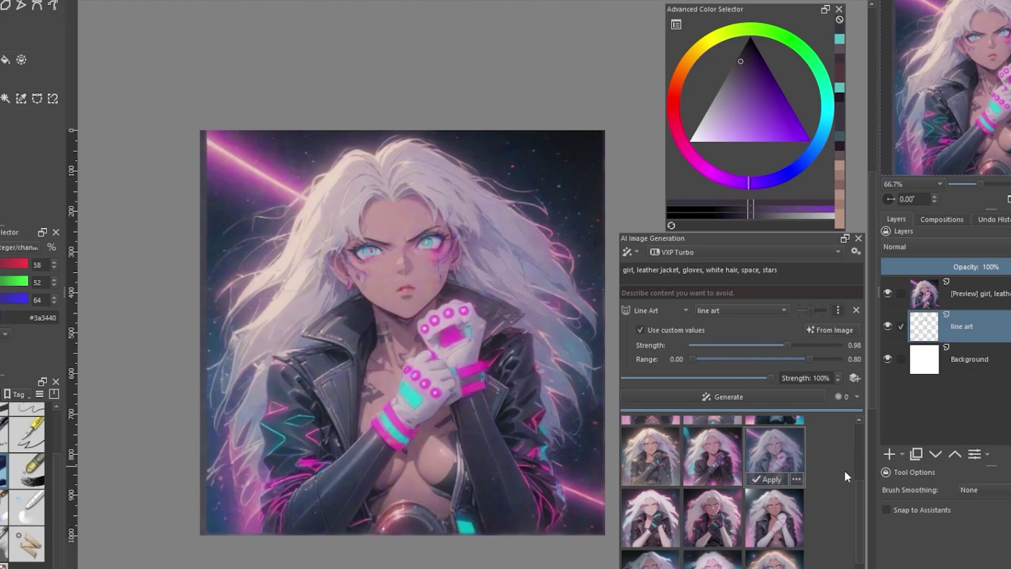
Step: Apply the generated variation with white-and-pink gloves and a diagonal pink beam as a layer
left_click(763, 478)
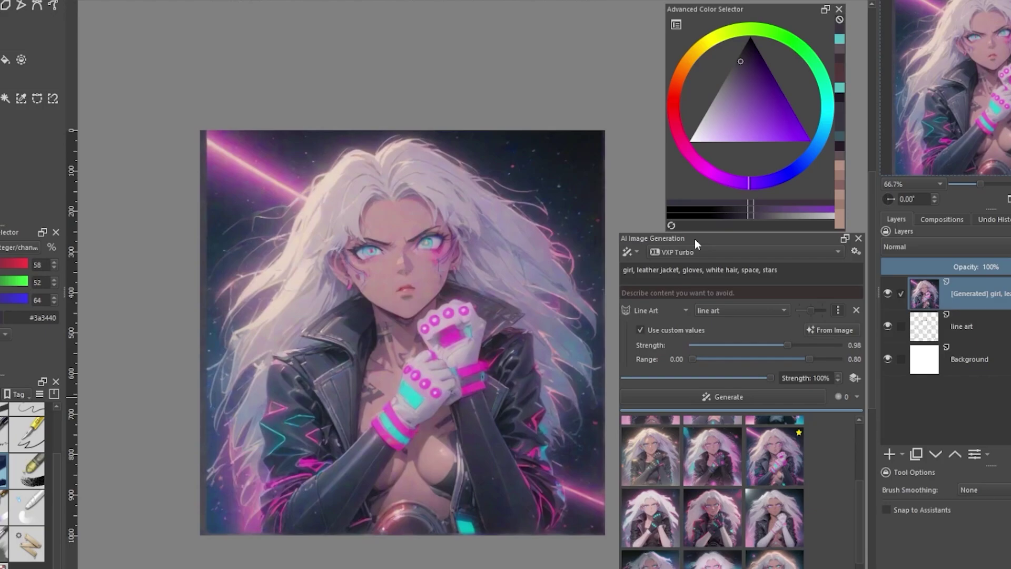
scroll(365, 197, "up", 2)
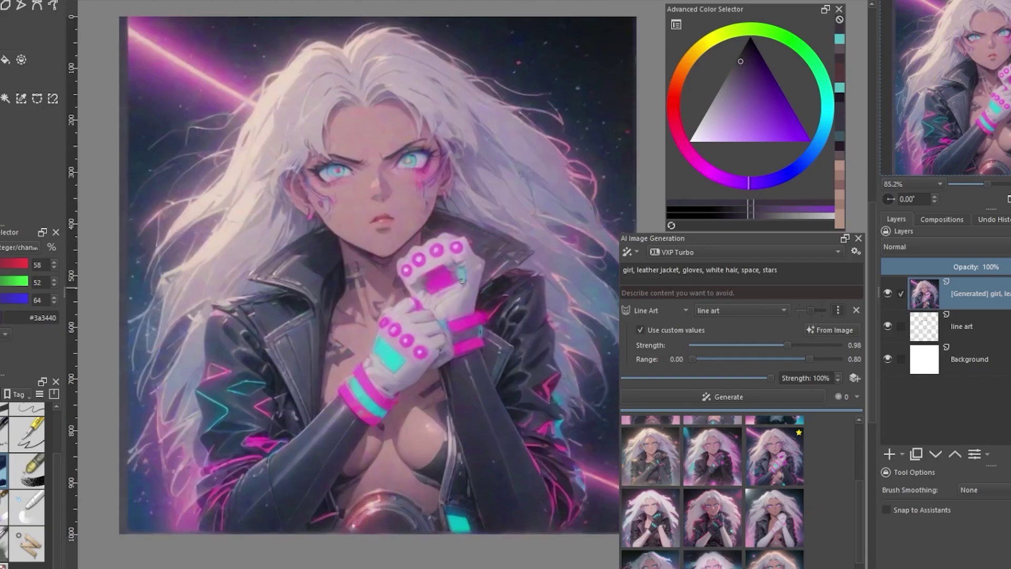
scroll(444, 276, "down", 1)
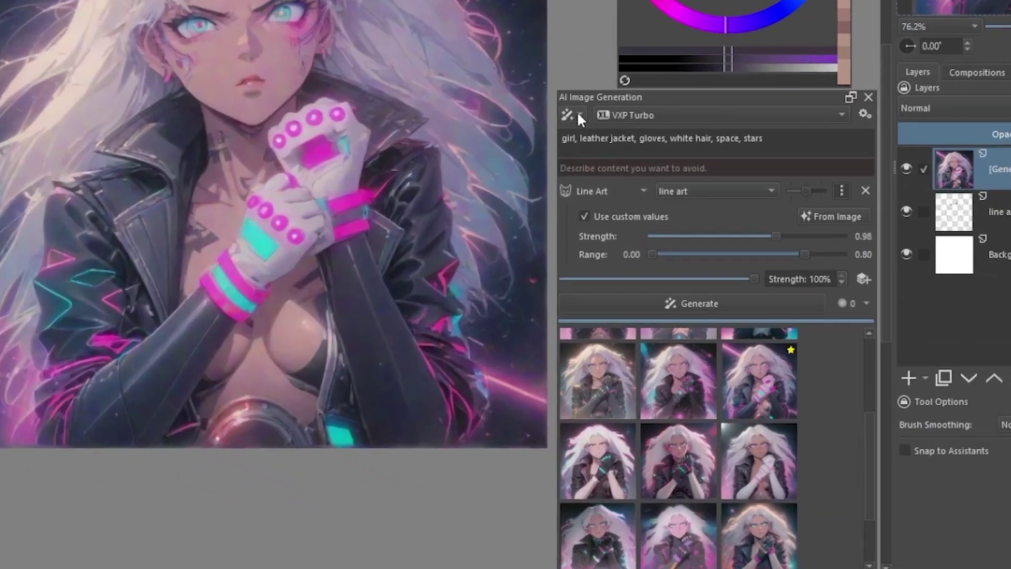
Step: Switch the AI generation workspace to Live and remove its Line Art control
left_click(580, 116)
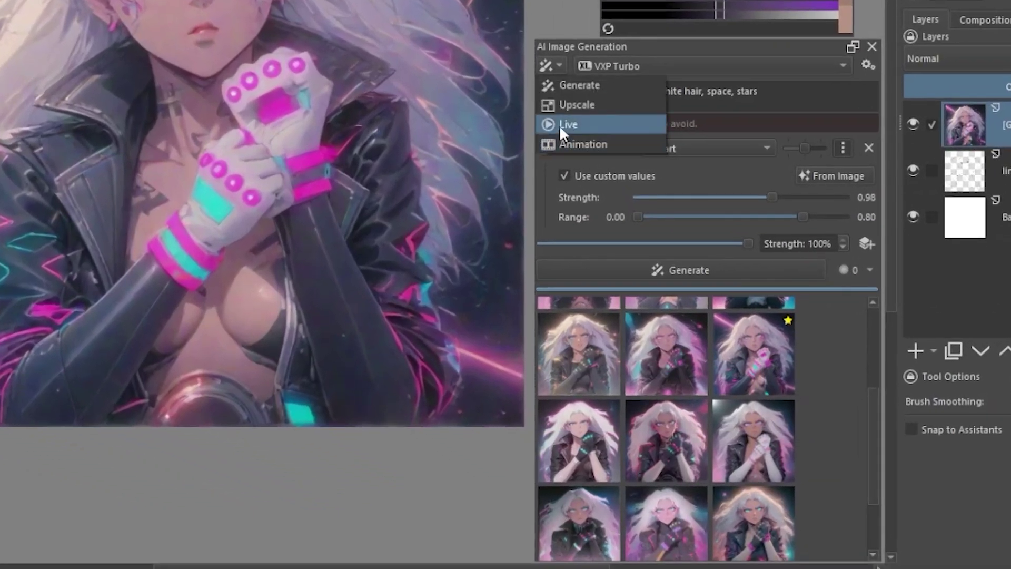
left_click(557, 124)
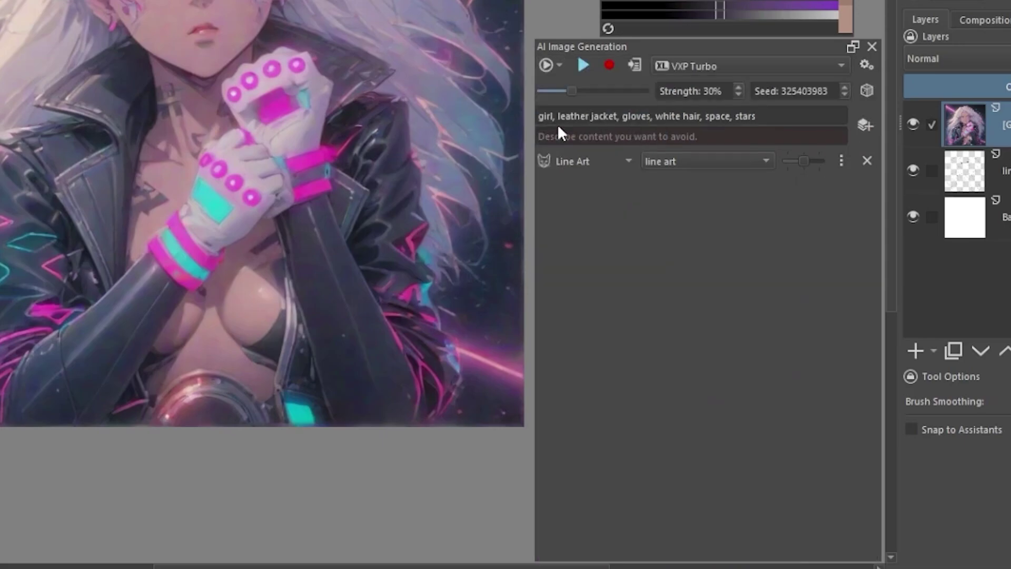
left_click(865, 162)
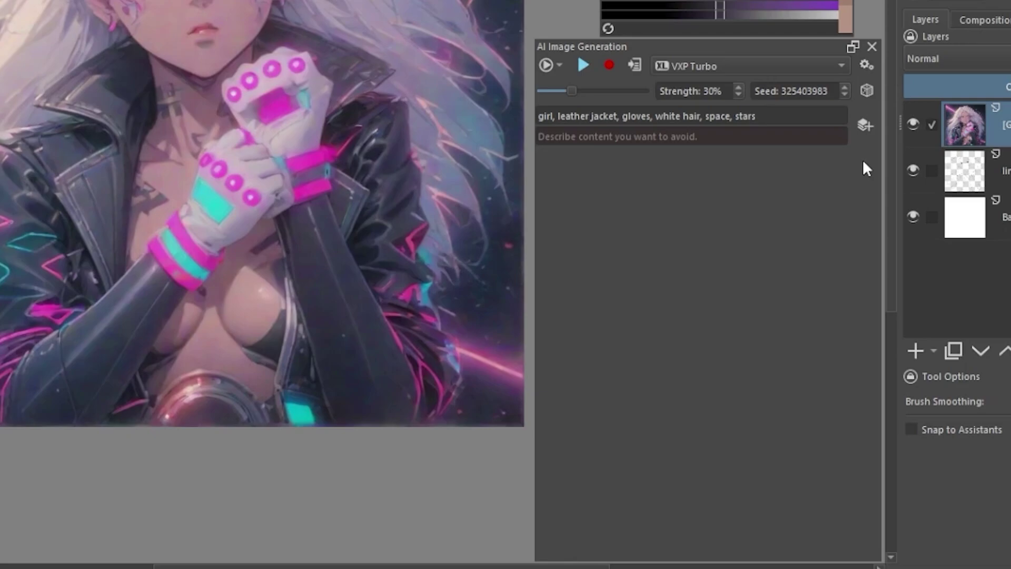
Step: Draw a freehand selection around both gloves and the neighbouring chest area
scroll(430, 46, "up", 2)
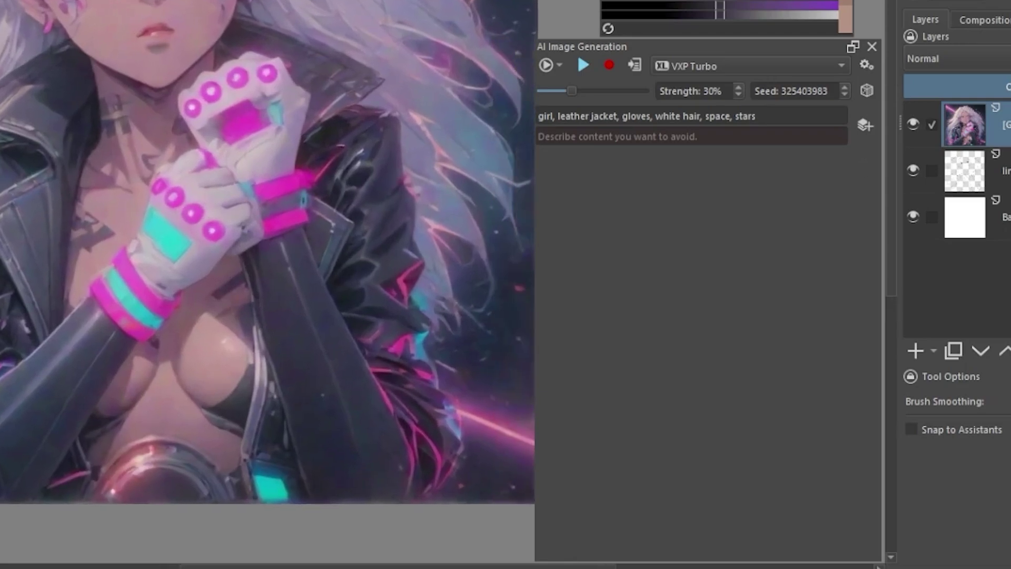
key("ctrl+r")
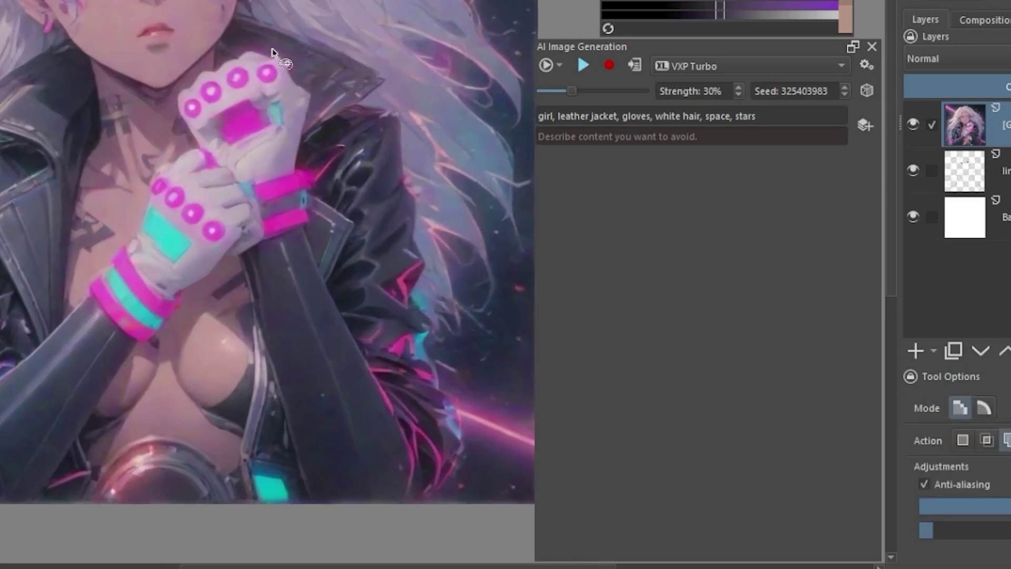
mouse_move(277, 46)
left_mouse_down()
mouse_move(235, 42)
mouse_move(91, 247)
mouse_move(148, 305)
left_mouse_up()
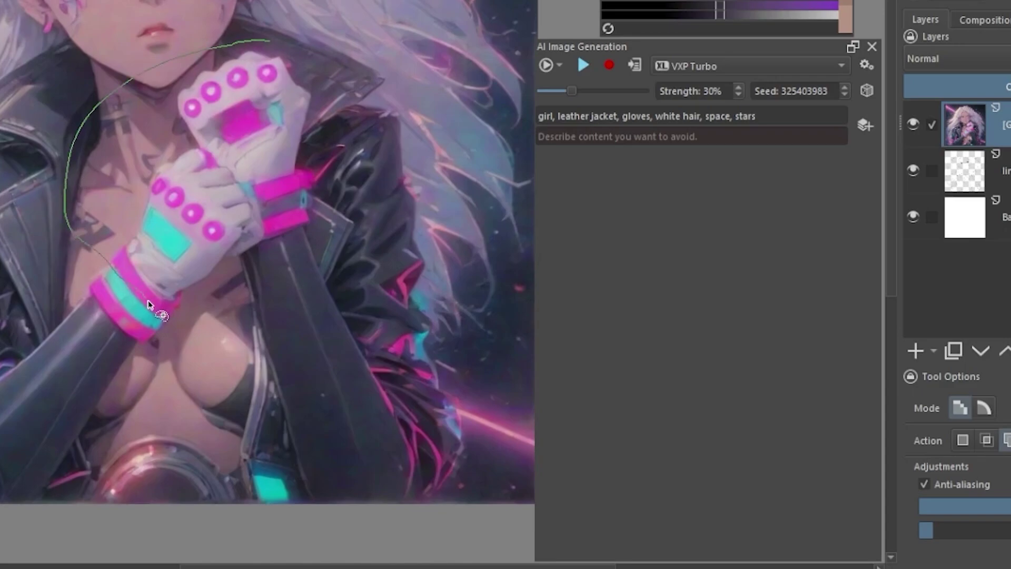
mouse_move(368, 209)
left_mouse_down()
mouse_move(300, 61)
mouse_move(272, 42)
left_mouse_up()
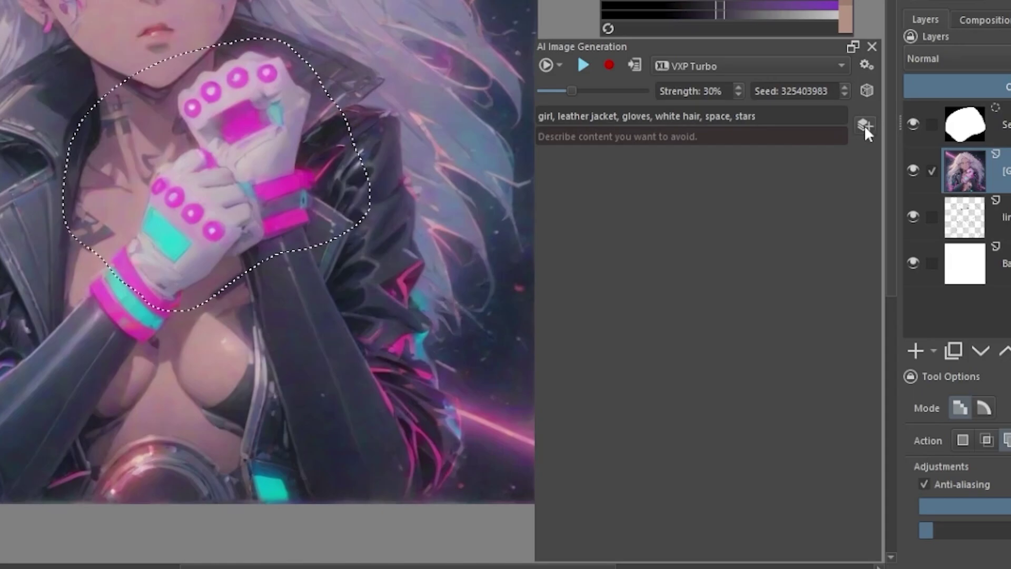
Step: Start the live preview and add a Line Art control that uses the line art layer
left_click(581, 67)
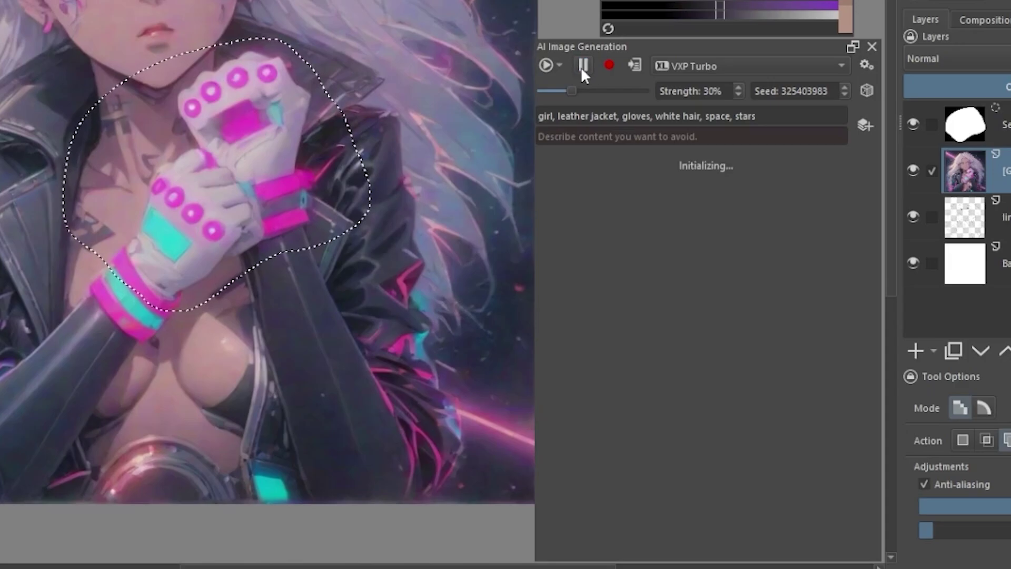
left_click(864, 126)
left_click(760, 161)
left_click(748, 179)
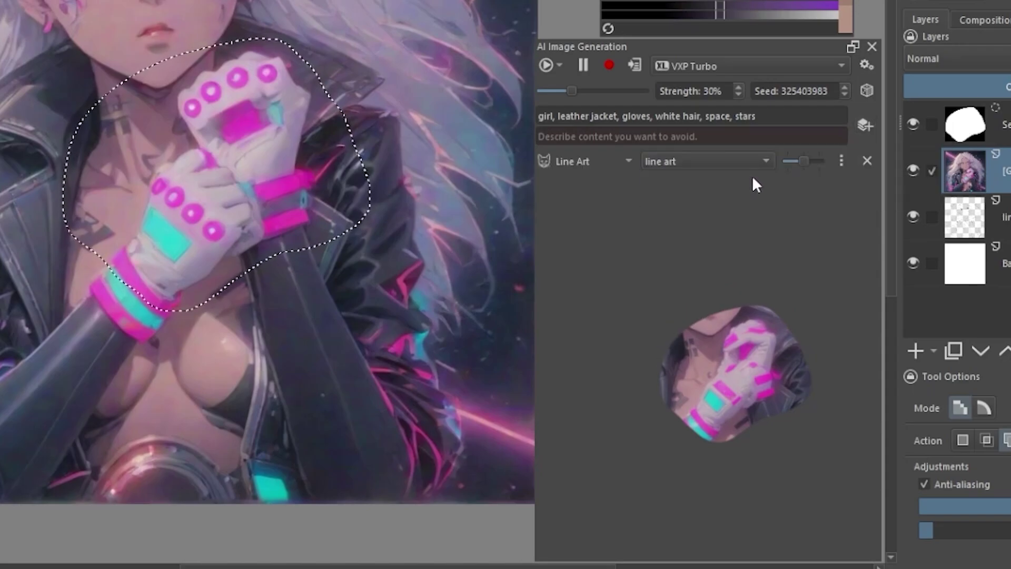
Step: Expand the Line Art control's custom values and switch to the freehand brush
left_click(840, 162)
left_click(788, 230)
key("b")
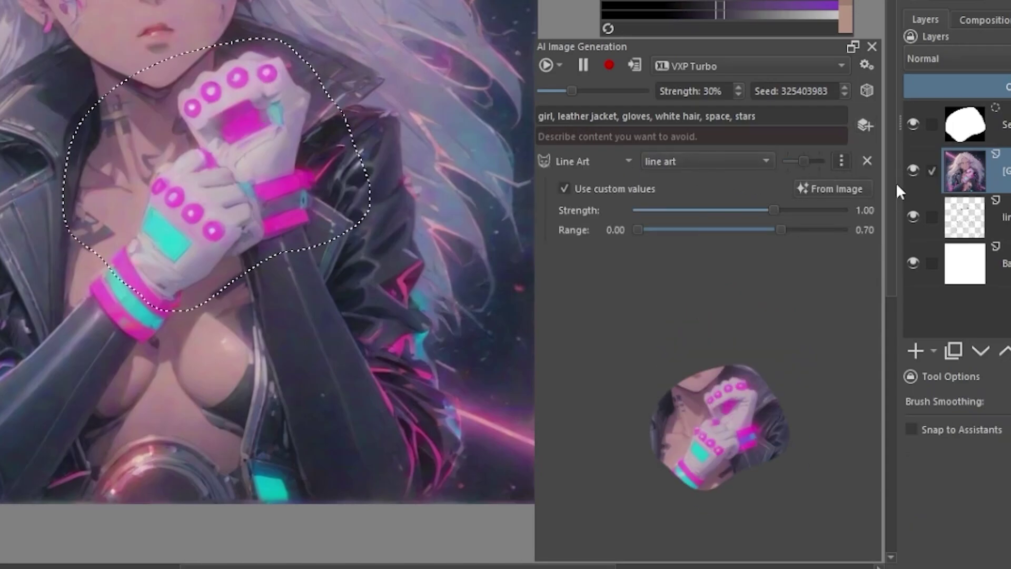
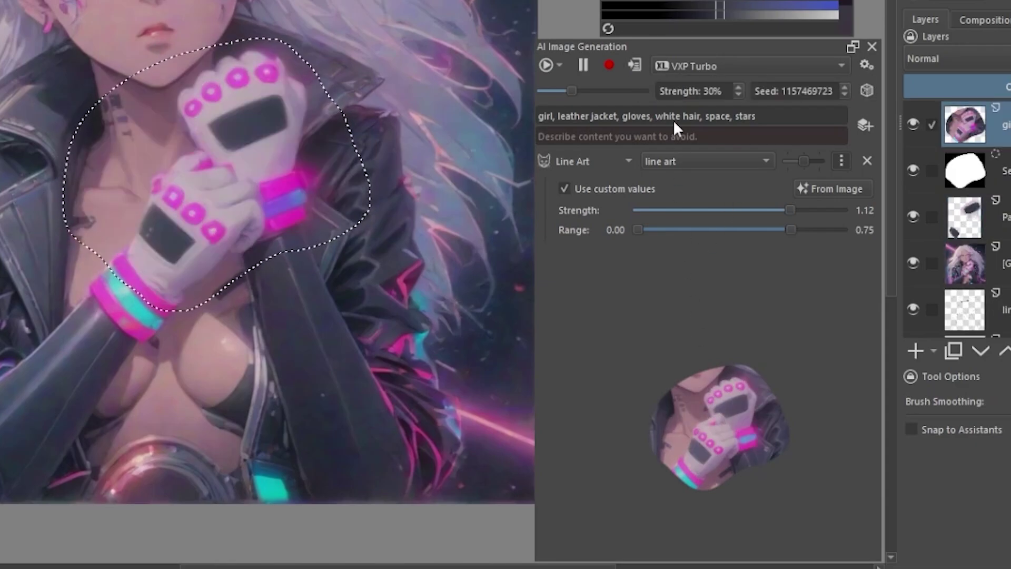
Step: Try a further live glove result as a new layer and discard it
left_click(632, 62)
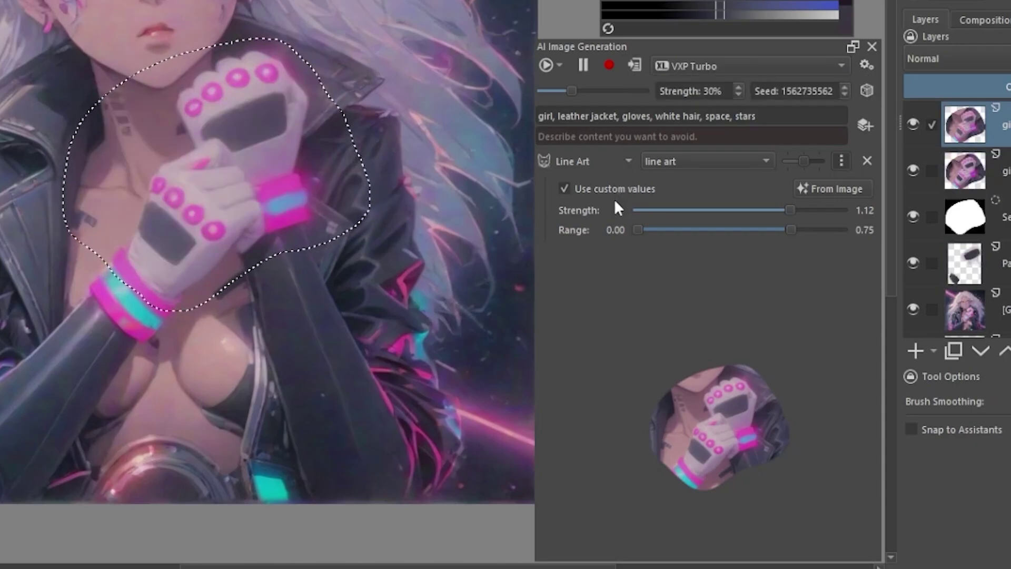
left_click(915, 122)
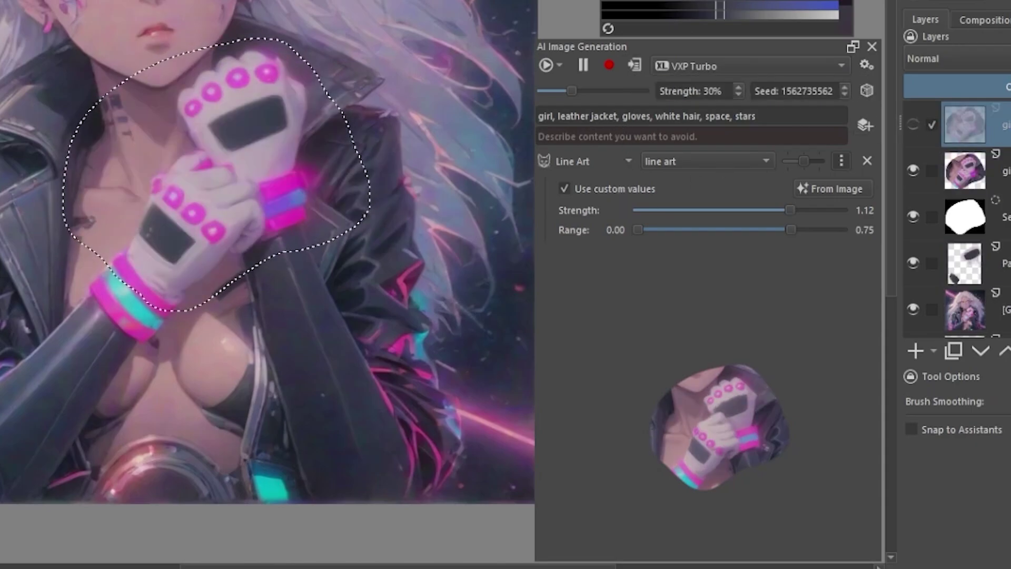
key("shift+Delete")
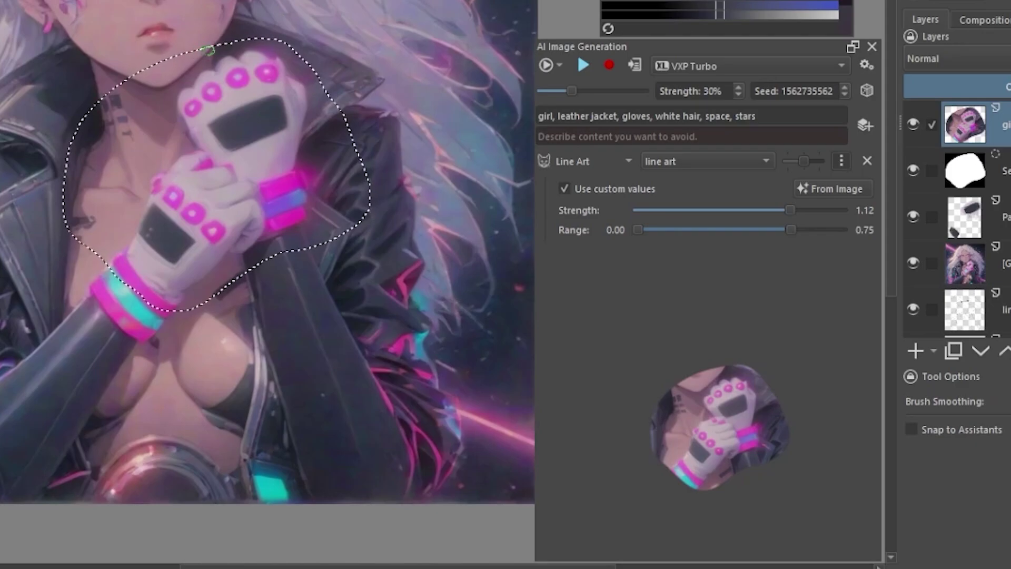
Step: Clear the selection and compare the gloves with and without the generated glove layer
key("ctrl+shift+a")
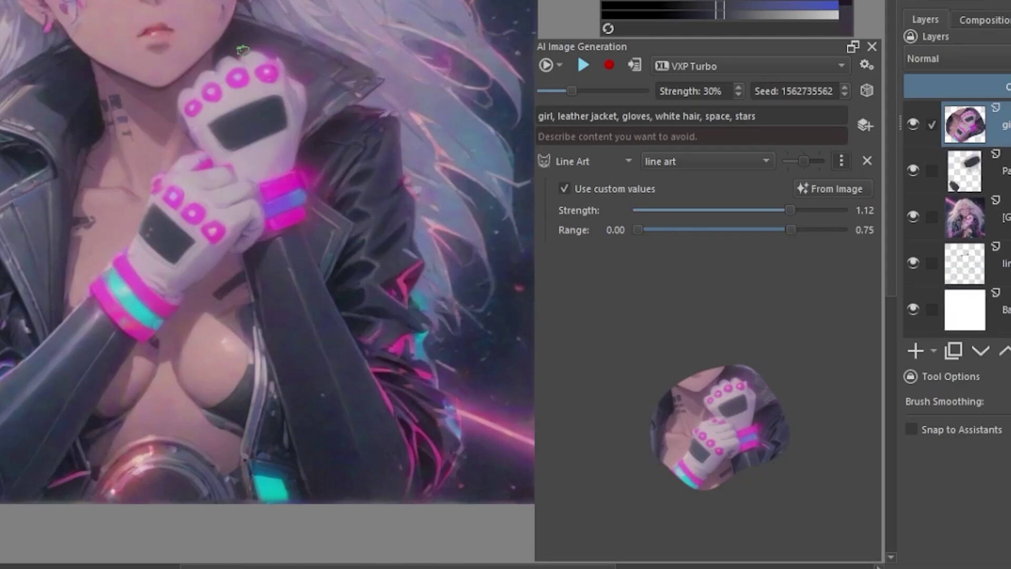
left_click(910, 124)
left_click(911, 124)
left_click(911, 124)
left_click(913, 125)
left_click(912, 125)
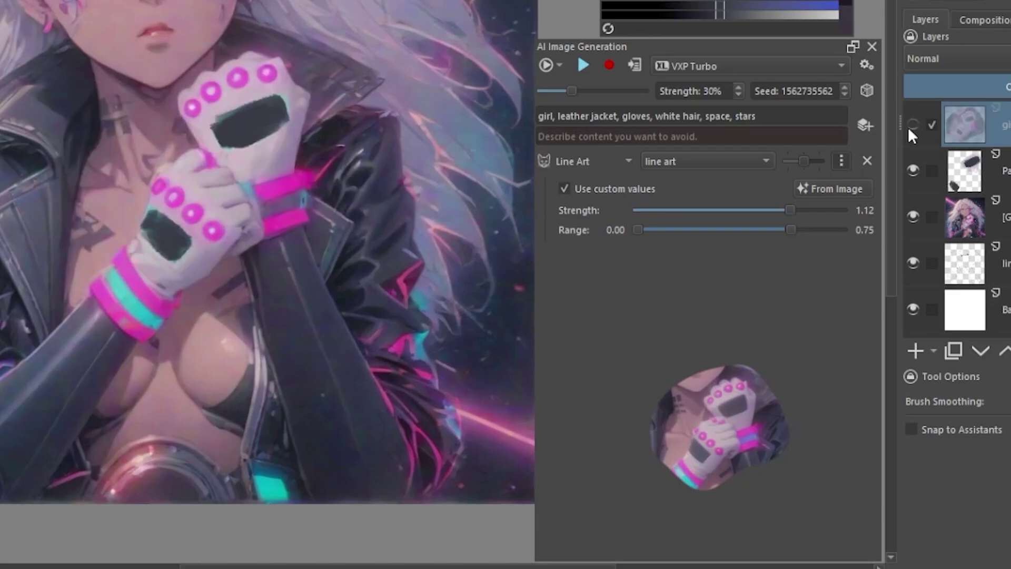
left_click(909, 127)
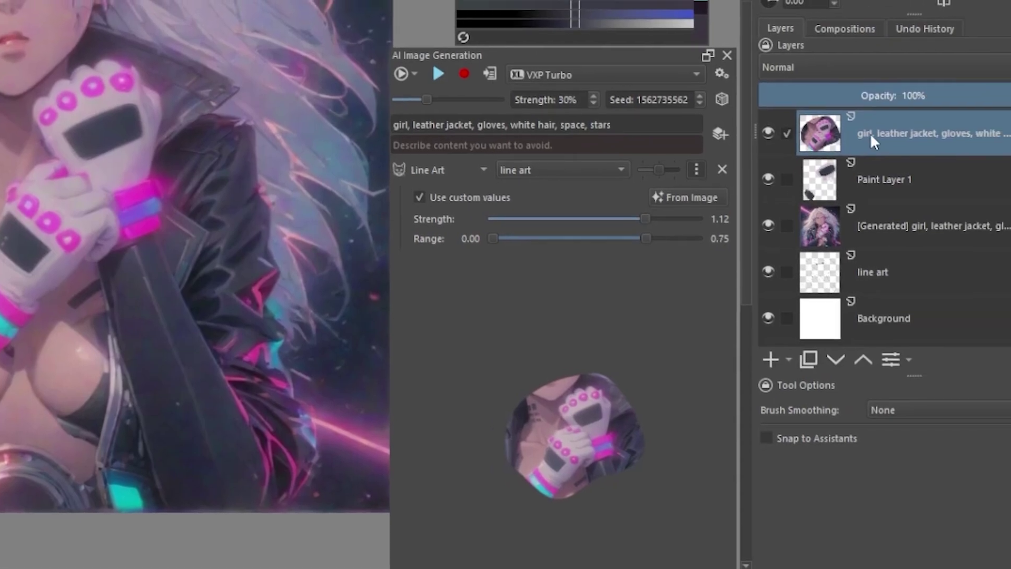
Step: Add a transparency mask to the generated glove layer
right_click(846, 134)
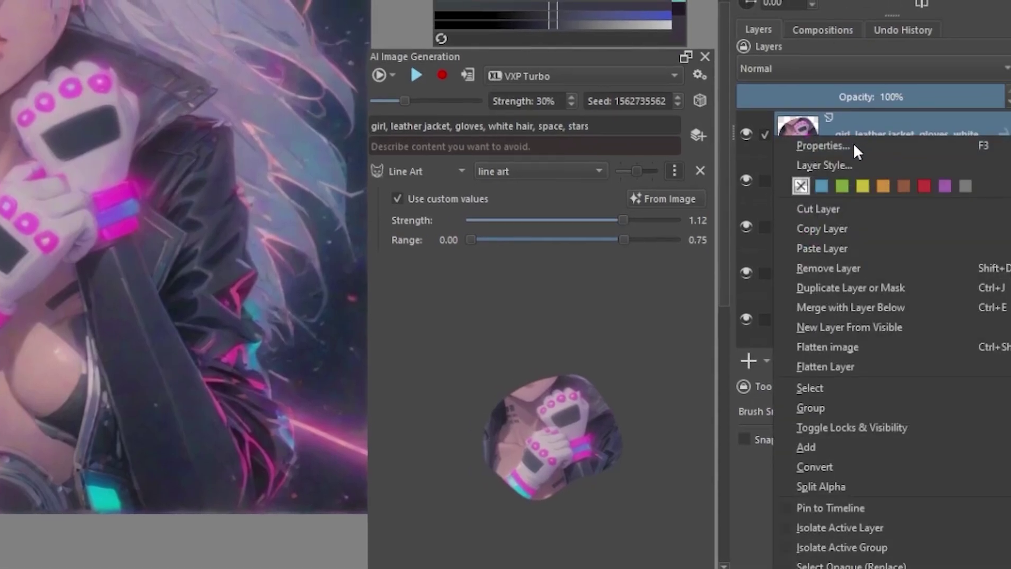
mouse_move(795, 450)
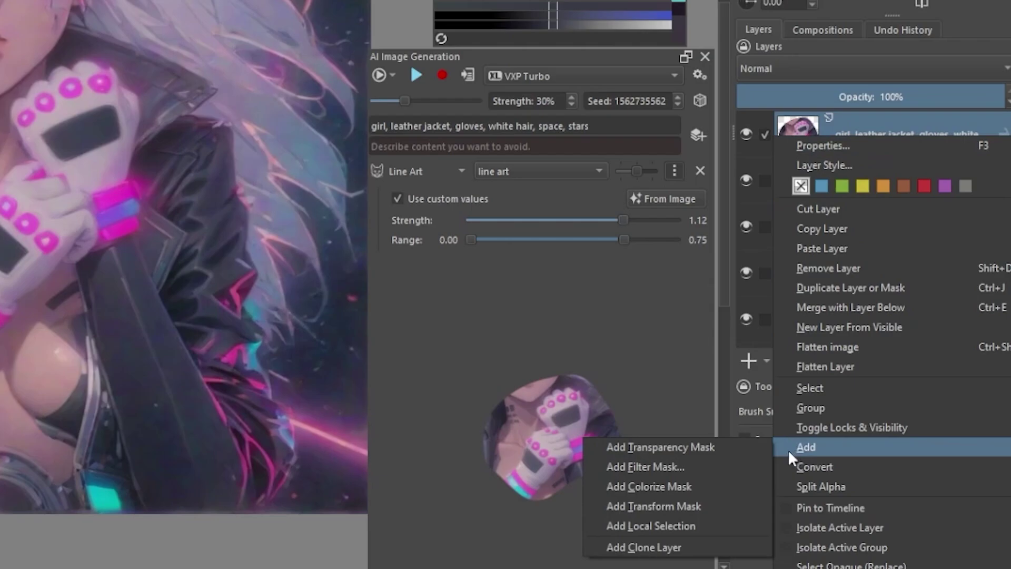
left_click(710, 447)
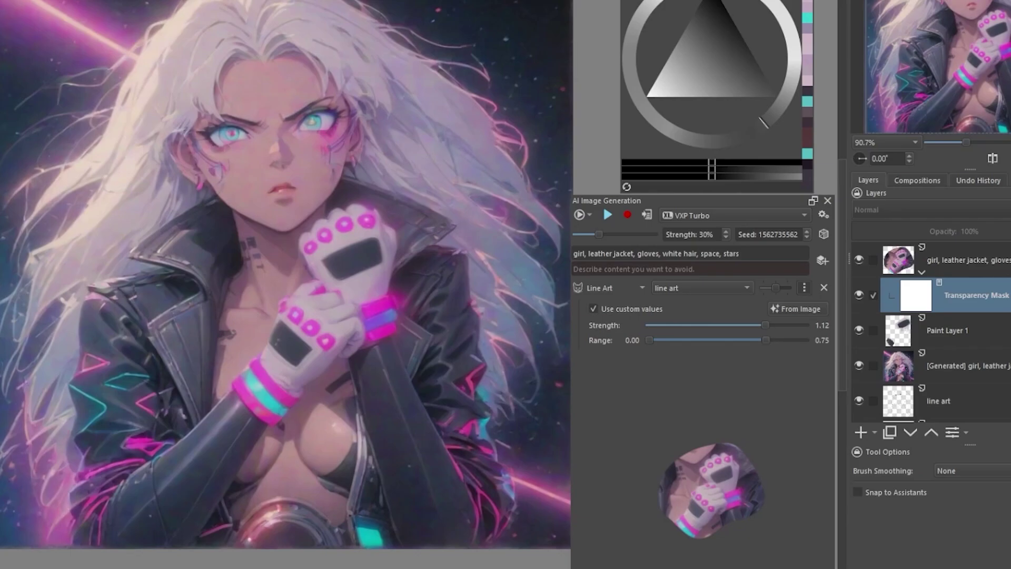
Step: Paint black on the transparency mask around the gloves to bring back the original neck, chest and cuff details
left_click(363, 184, "ctrl")
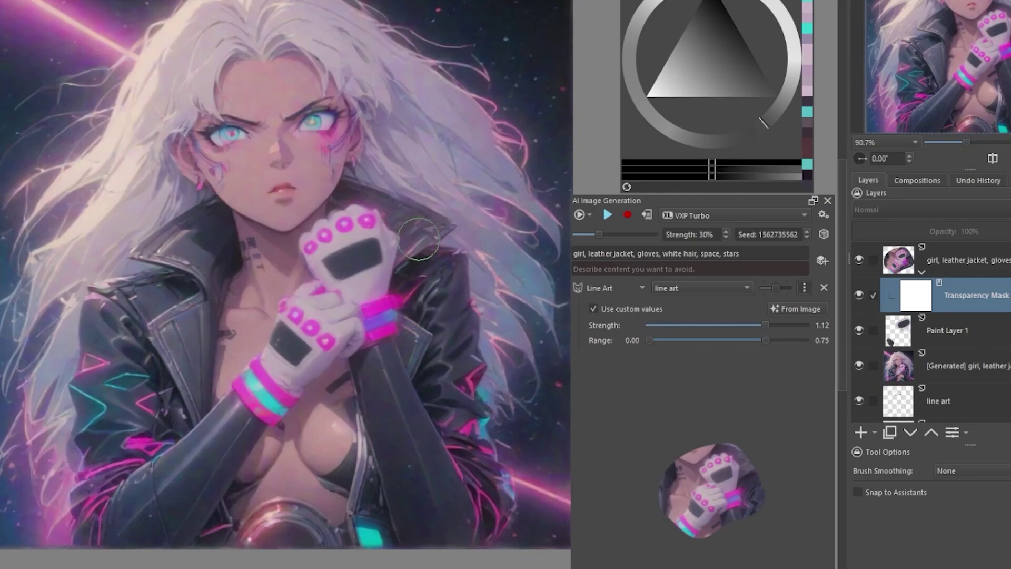
mouse_move(422, 363)
left_mouse_down()
mouse_move(242, 316)
mouse_move(344, 301)
left_mouse_up()
key("x")
key("x")
key("minus")
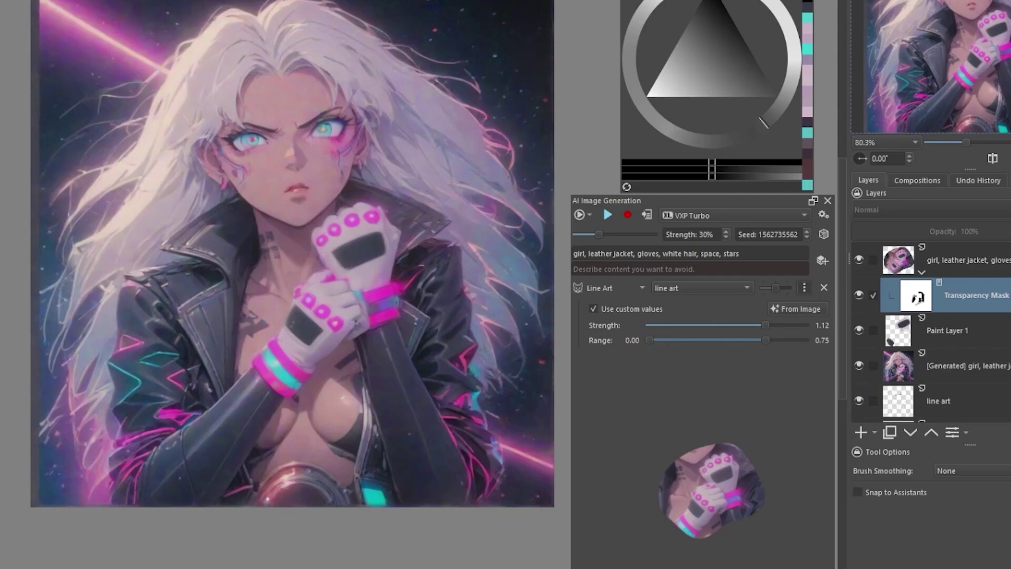
Step: Select the jacket sleeve and belt area beneath the gloves freehand and add a new paint layer above the glove layer
key("ctrl+r")
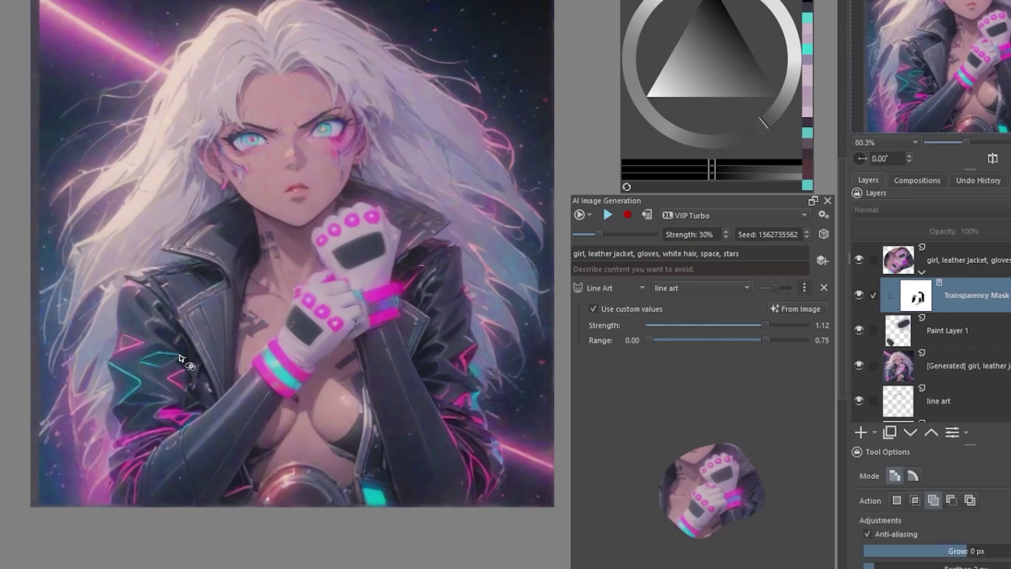
left_click_drag(190, 368, 182, 350)
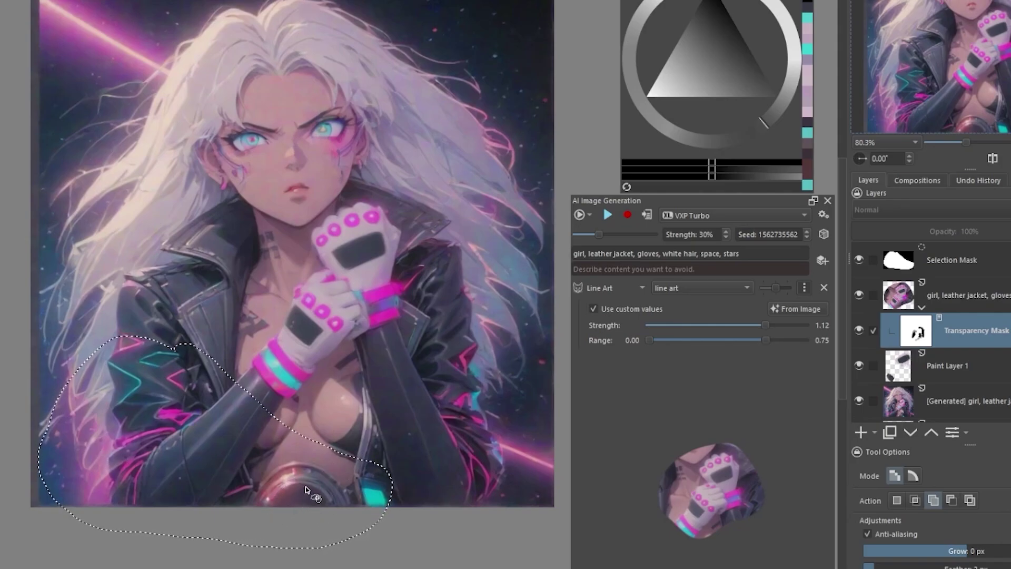
left_click(861, 432)
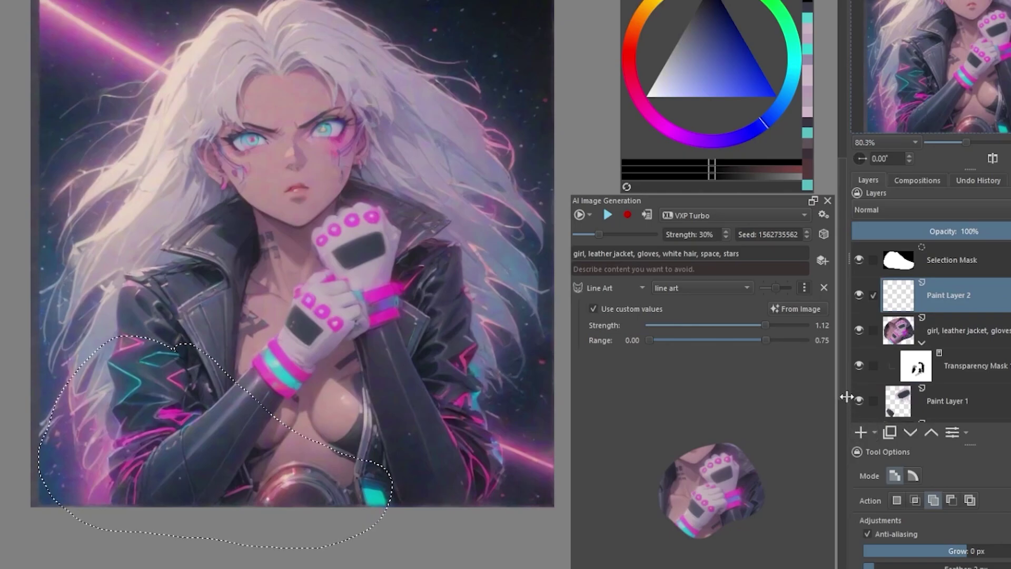
Step: Start the live preview for the selected sleeve and belt area and set the live strength to 40%
left_click(608, 215)
mouse_move(664, 200)
left_mouse_down()
mouse_move(664, 273)
mouse_move(667, 168)
left_mouse_up()
key("b")
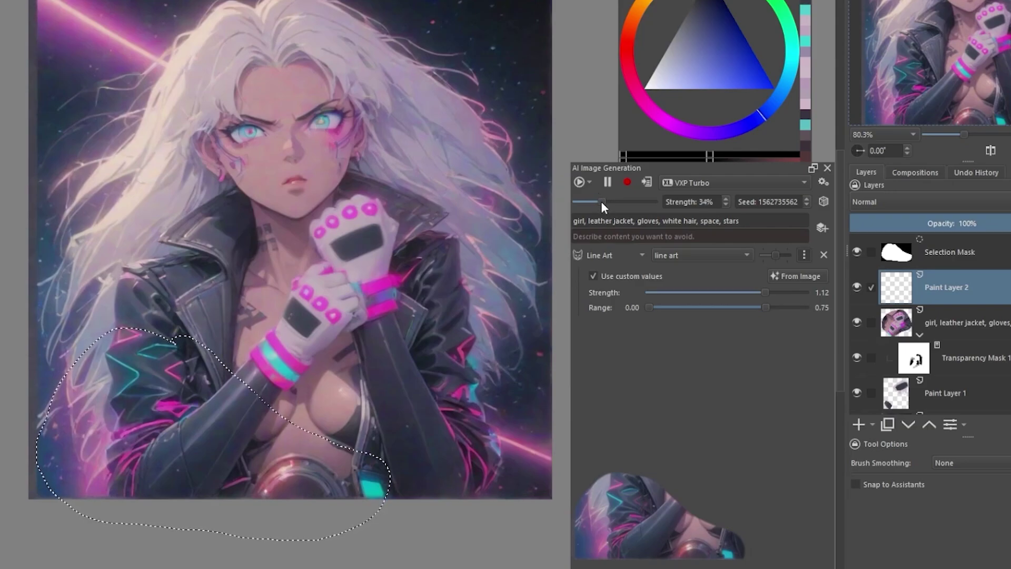
left_click_drag(602, 201, 609, 202)
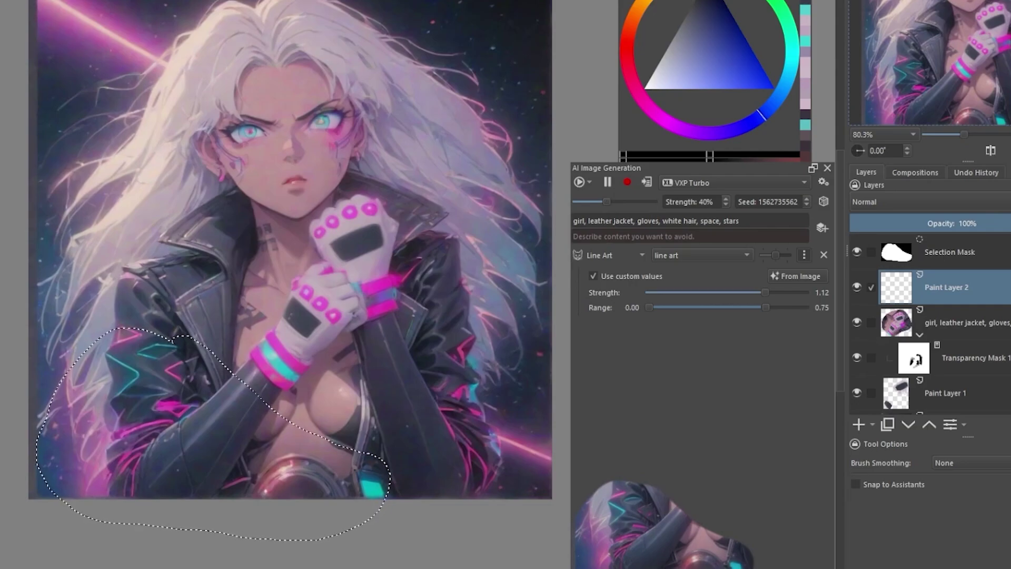
Step: Paint over the round metal belt piece with a sampled skin tone and add the live result as a new layer
left_click(325, 481, "ctrl")
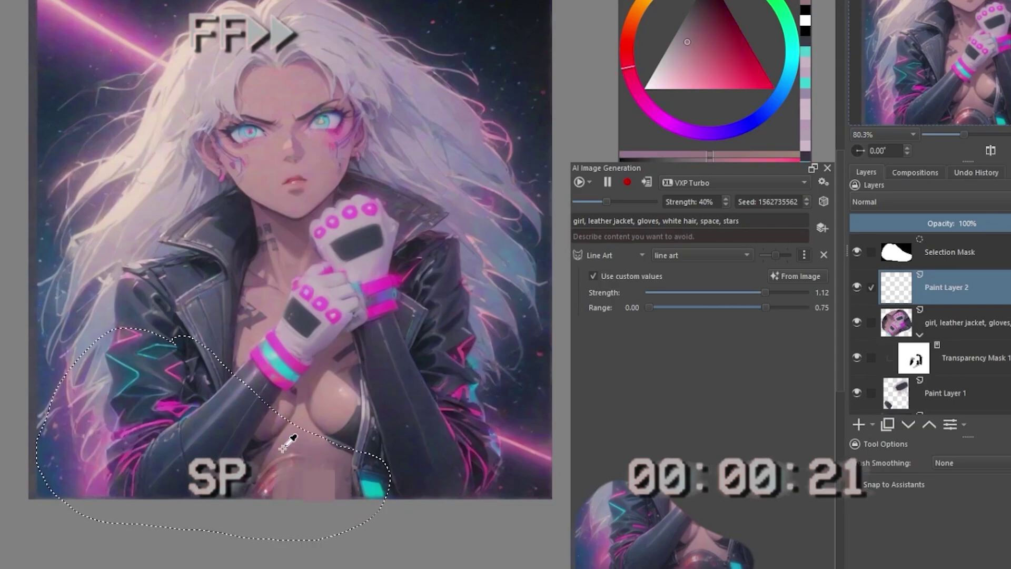
left_click(647, 182)
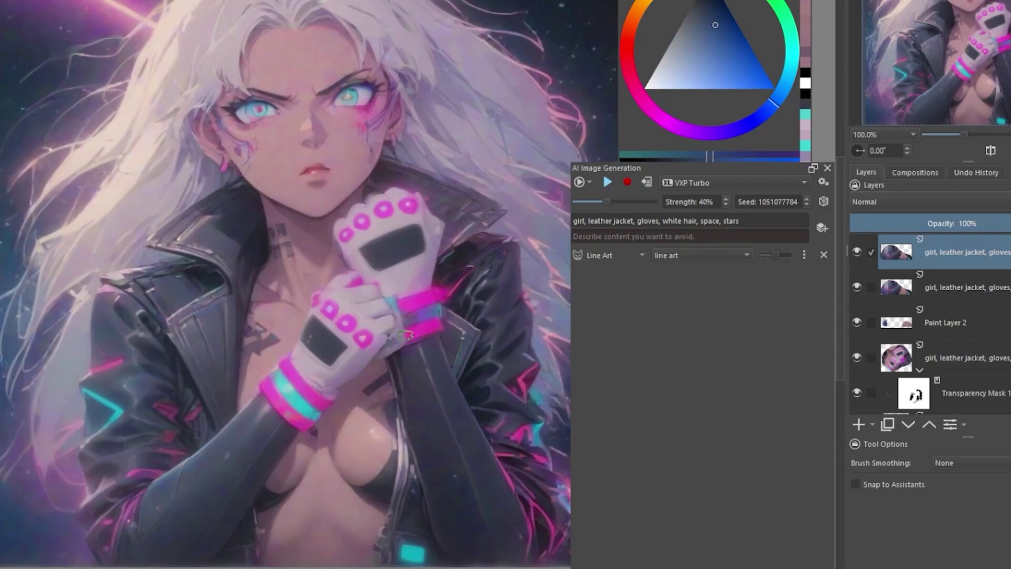
scroll(364, 357, "down", 5)
scroll(402, 319, "up", 6)
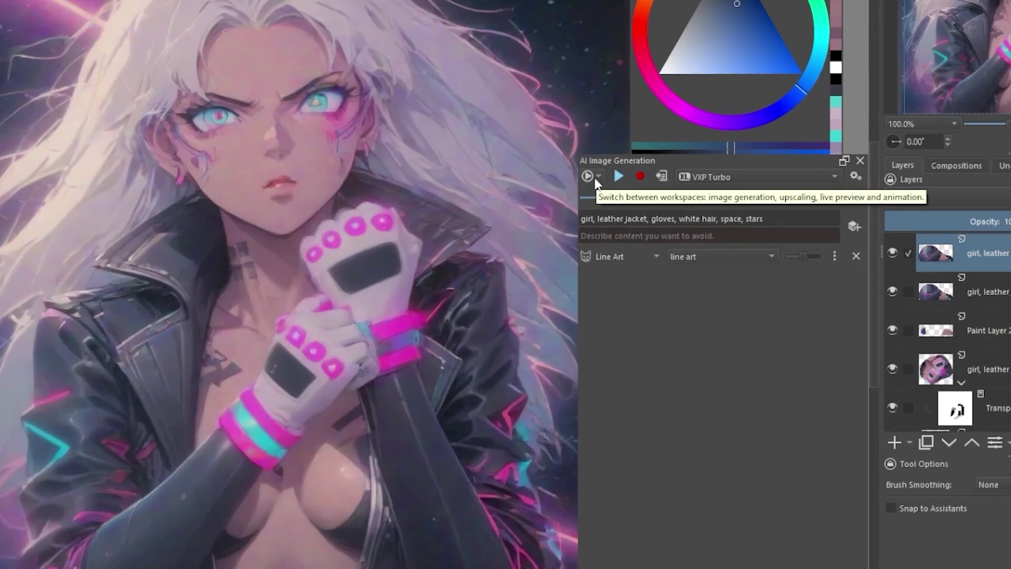
Step: Switch the AI generation to the Upscale workspace, set the scale to 1.50x and choose the ESRGAN/AnimeSharp 4x.pth model
left_click(587, 182)
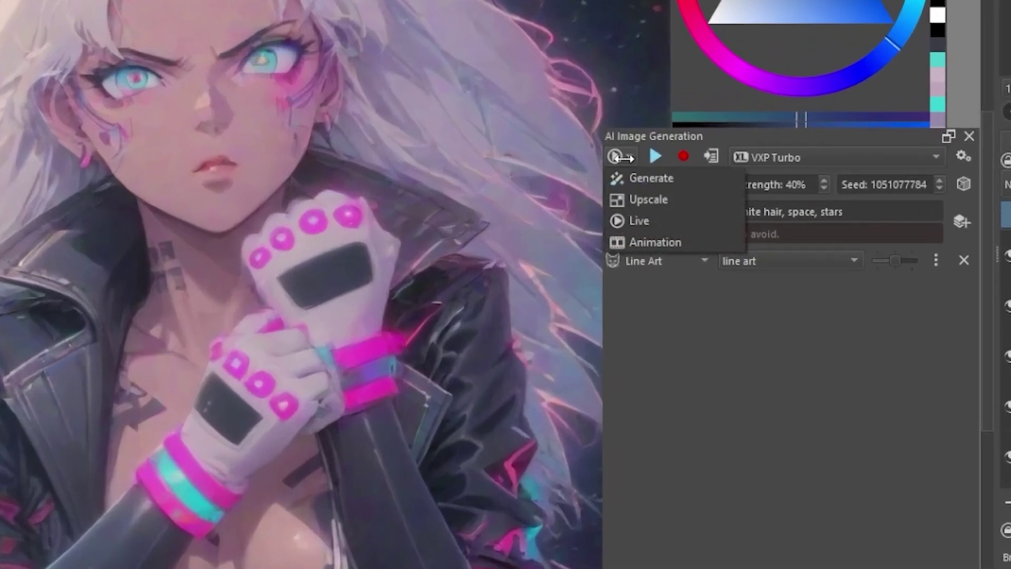
left_click(632, 204)
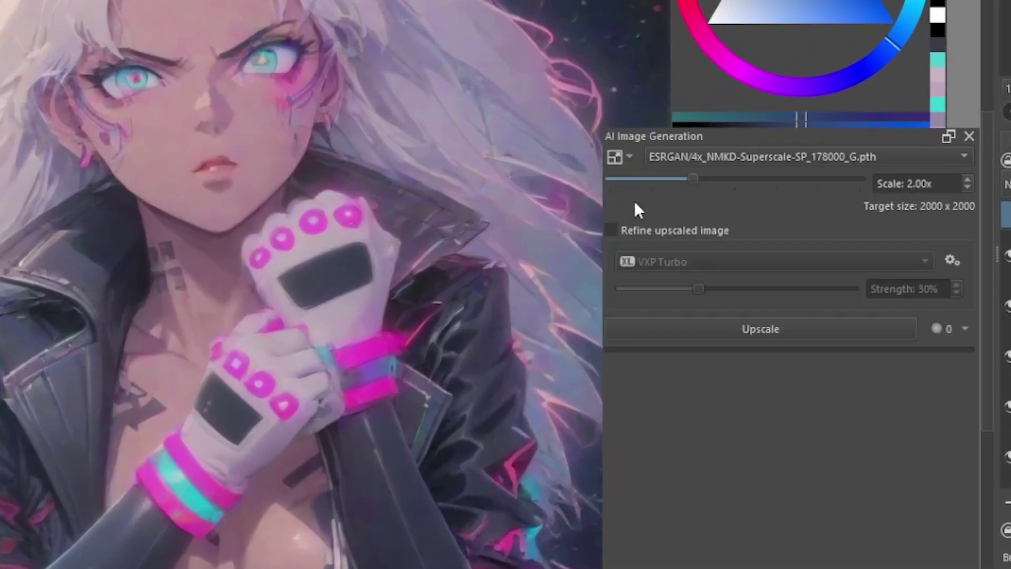
scroll(913, 185, "down", 2)
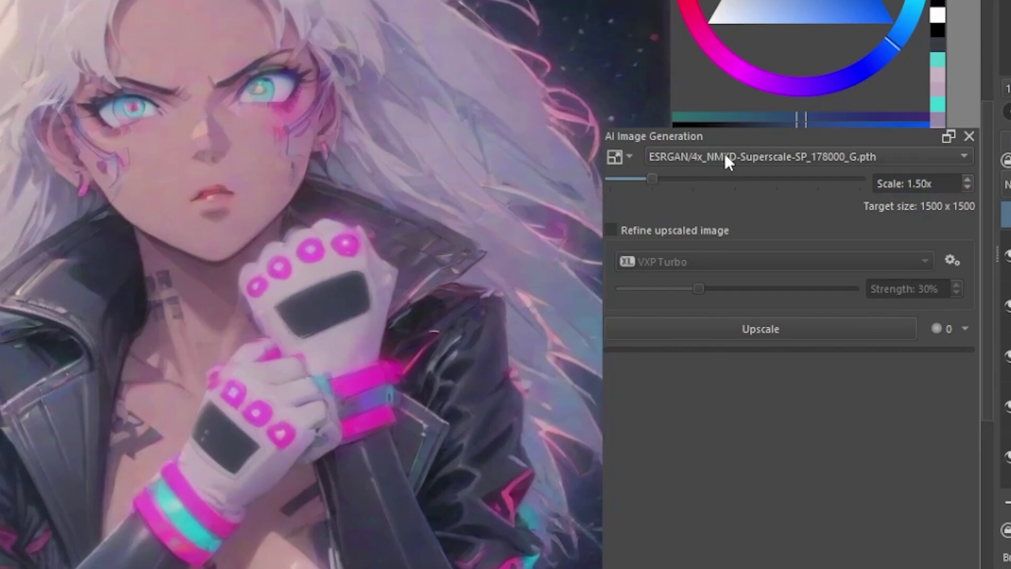
left_click(726, 156)
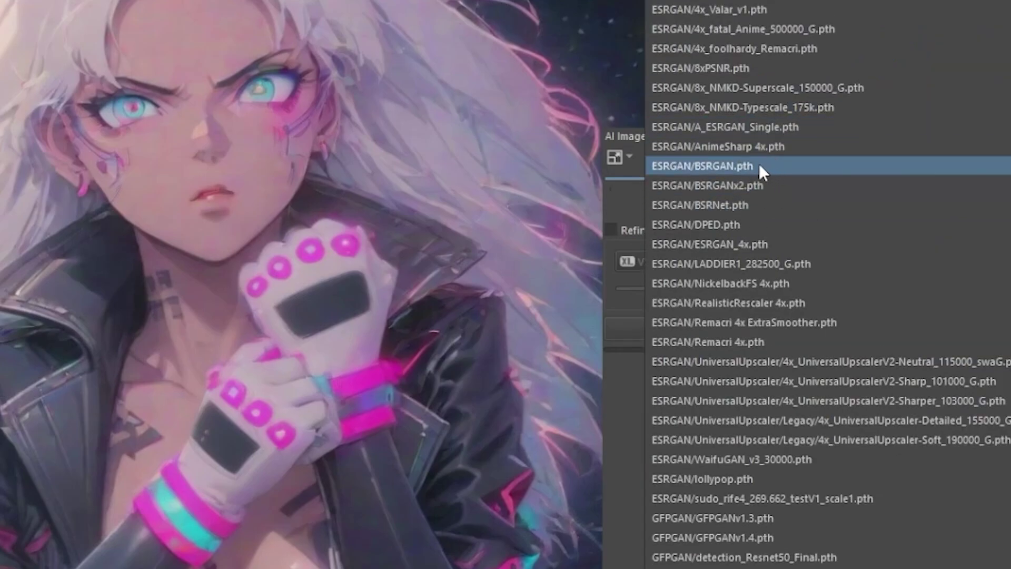
left_click(722, 153)
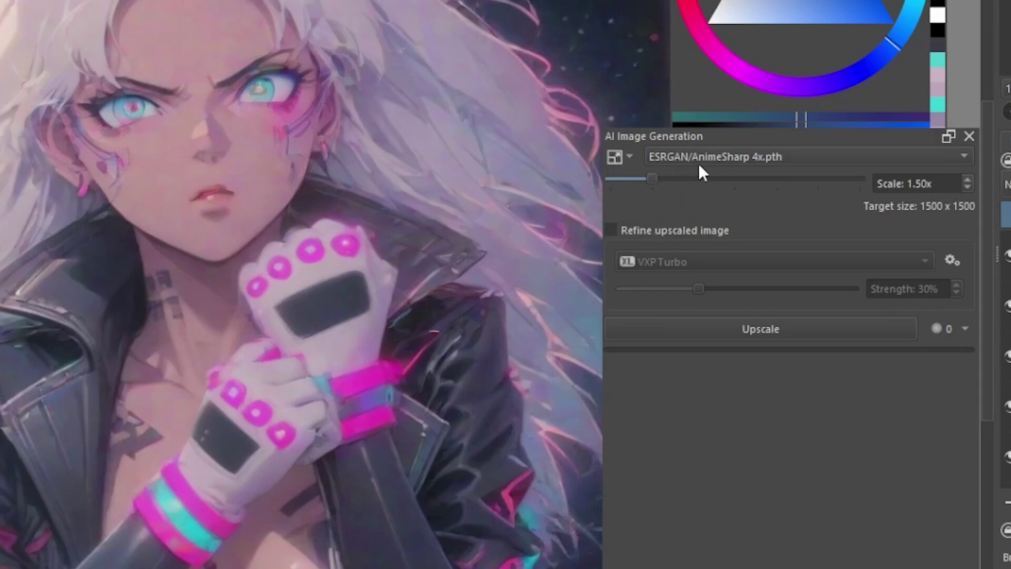
Step: Enable refining of the upscaled image with VXP Turbo at 25% strength and run the upscale
left_click(612, 231)
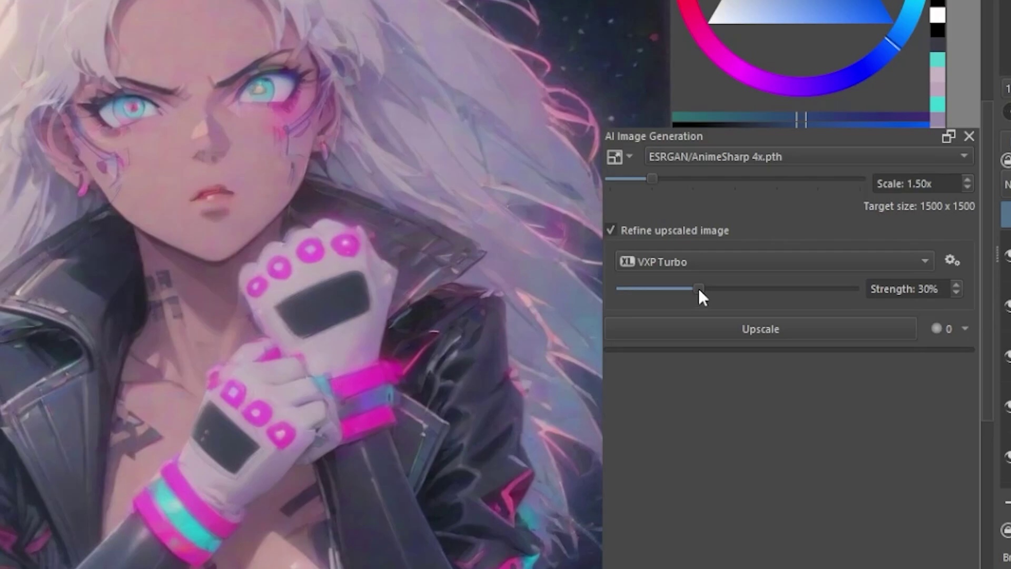
left_click_drag(695, 282, 667, 294)
left_click(686, 333)
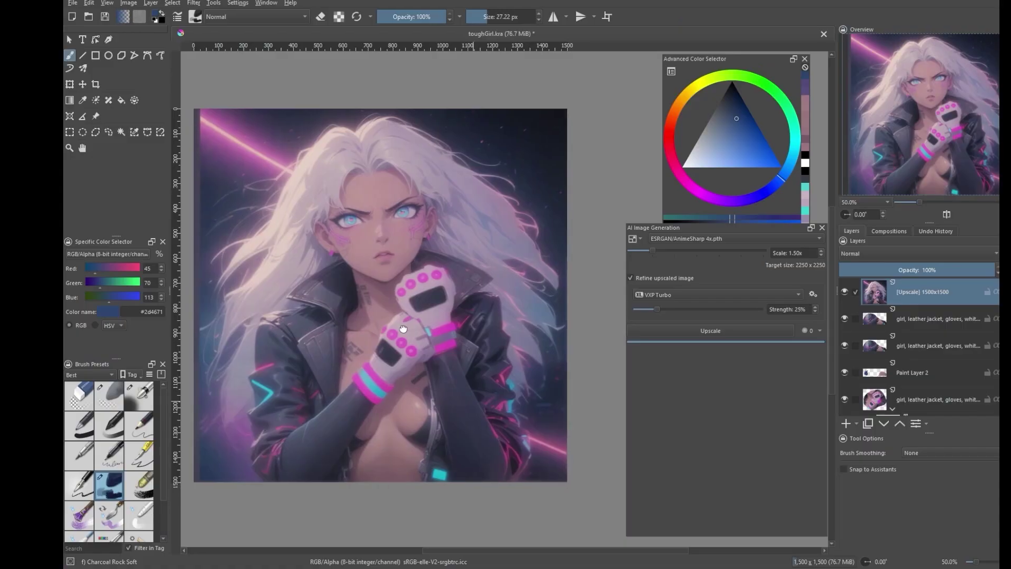
left_click_drag(403, 329, 410, 329)
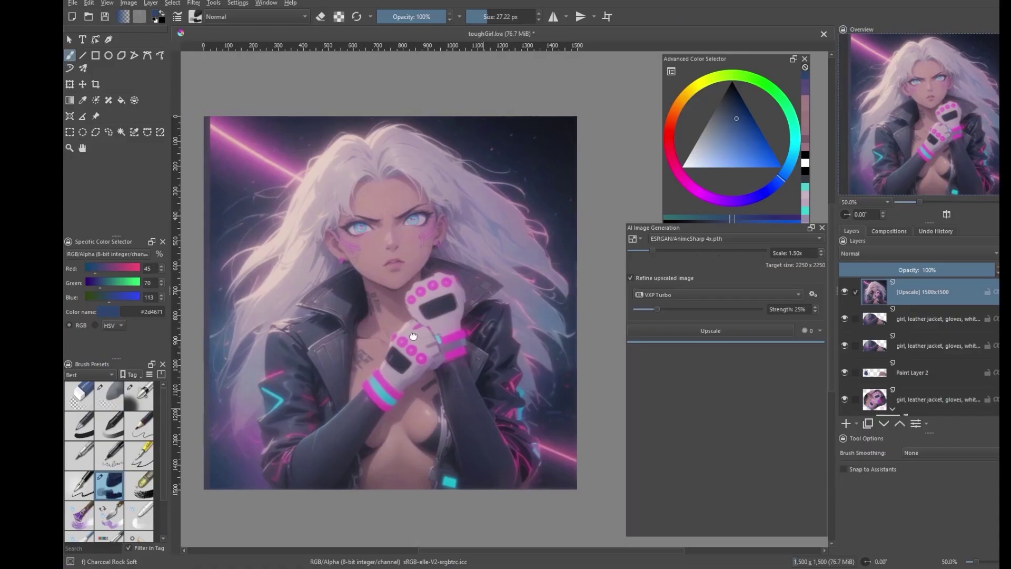
scroll(409, 329, "up", 1)
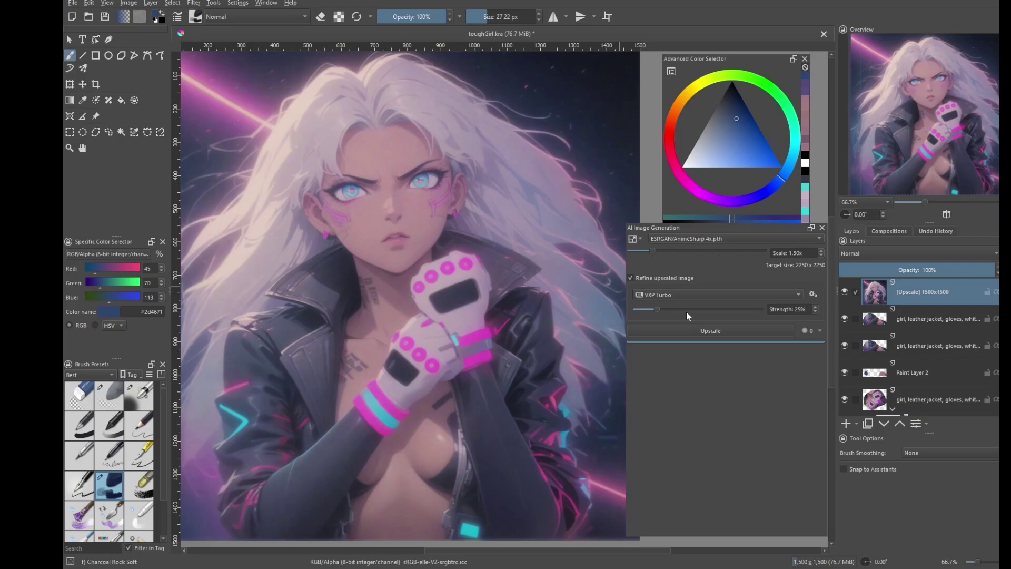
Step: Undo the refined upscale, including the canvas size change
key("ctrl+z")
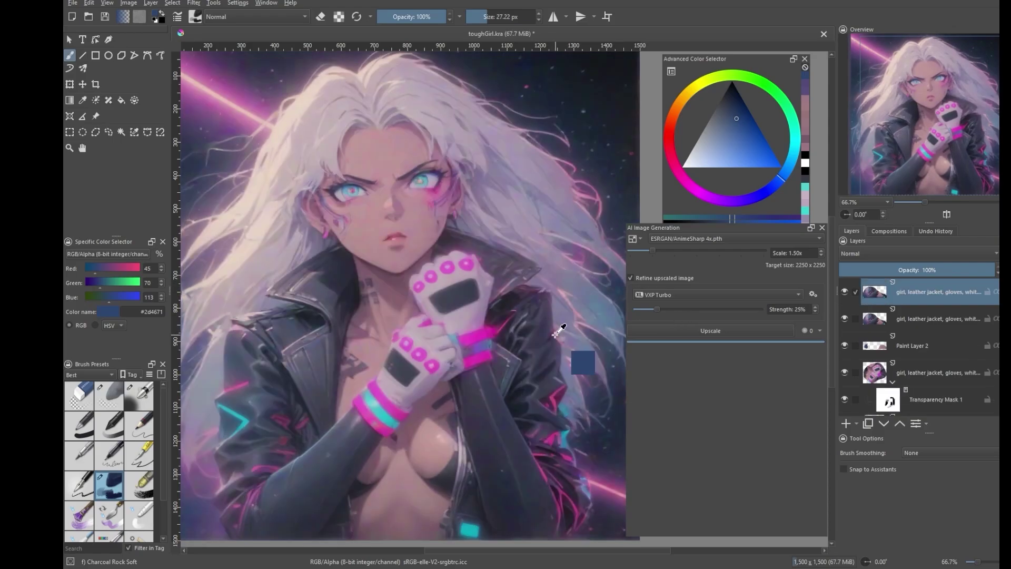
key("ctrl+z")
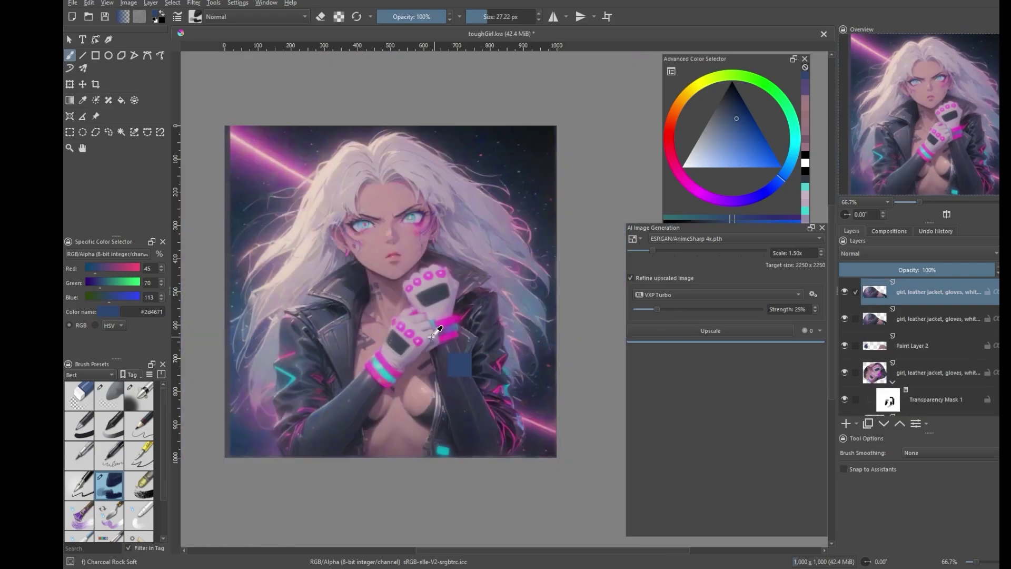
scroll(448, 368, "up", 1)
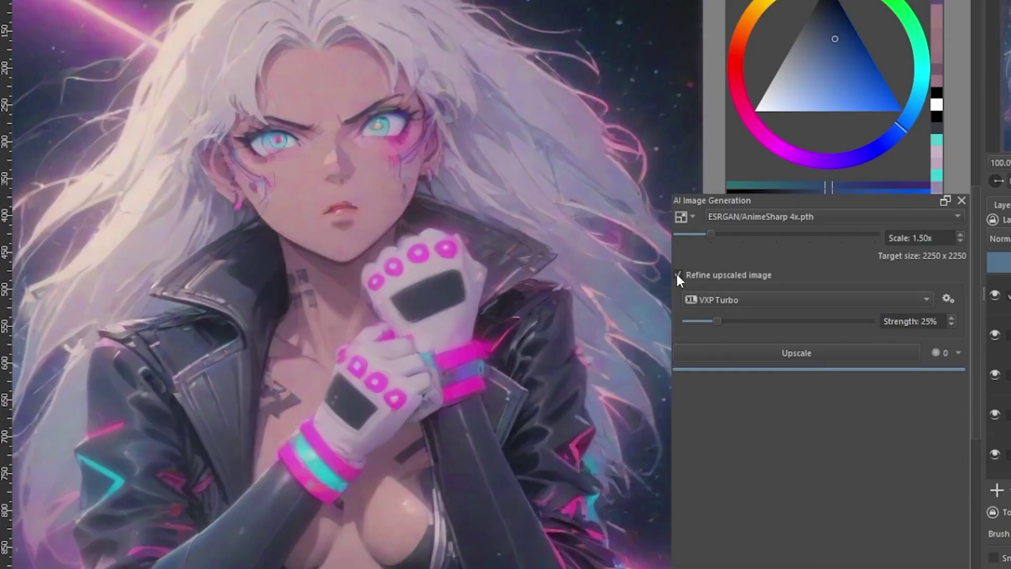
Step: Turn off refinement and upscale the whole illustration with the AnimeSharp model
left_click(678, 276)
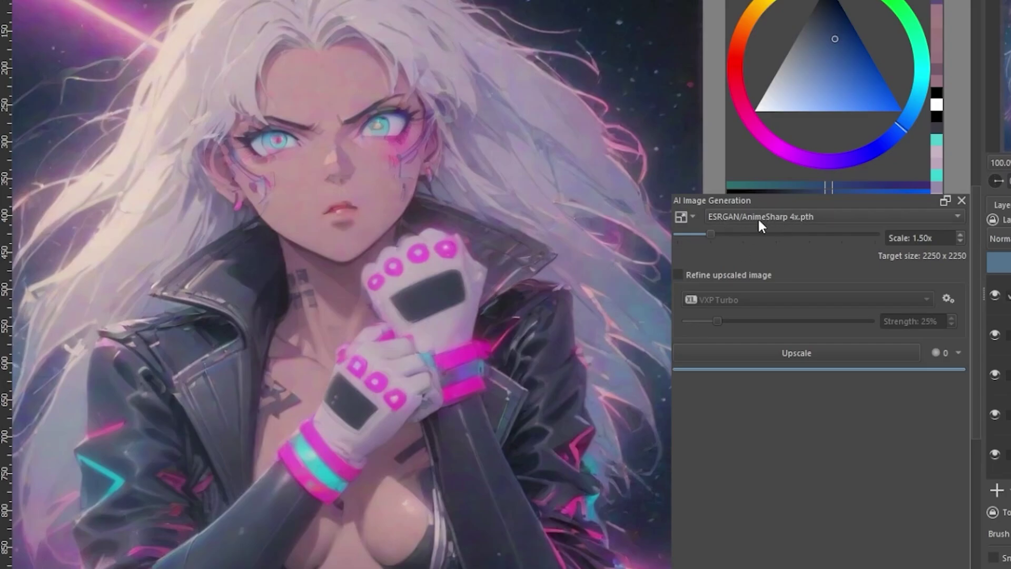
left_click(802, 349)
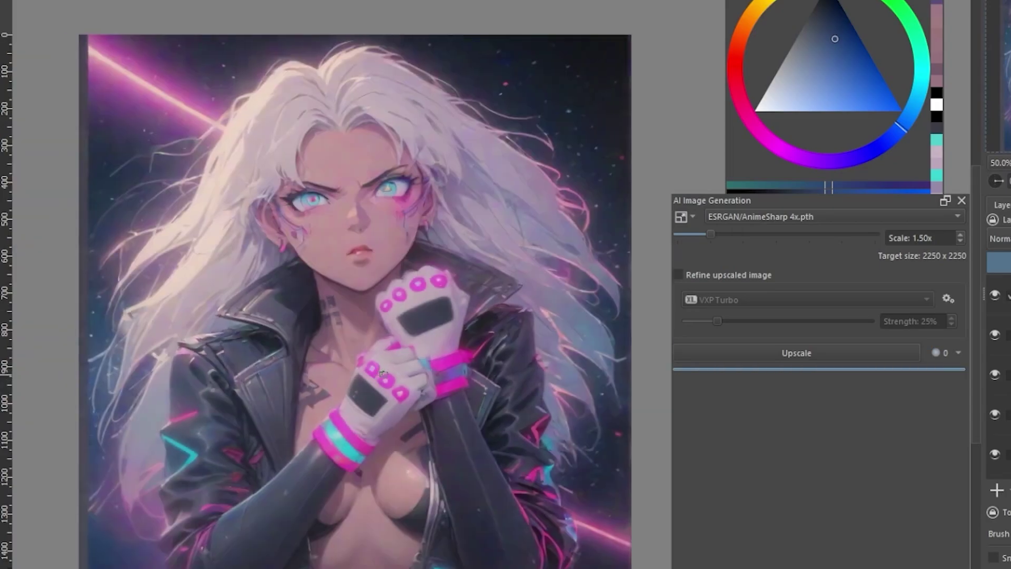
scroll(391, 362, "up", 1)
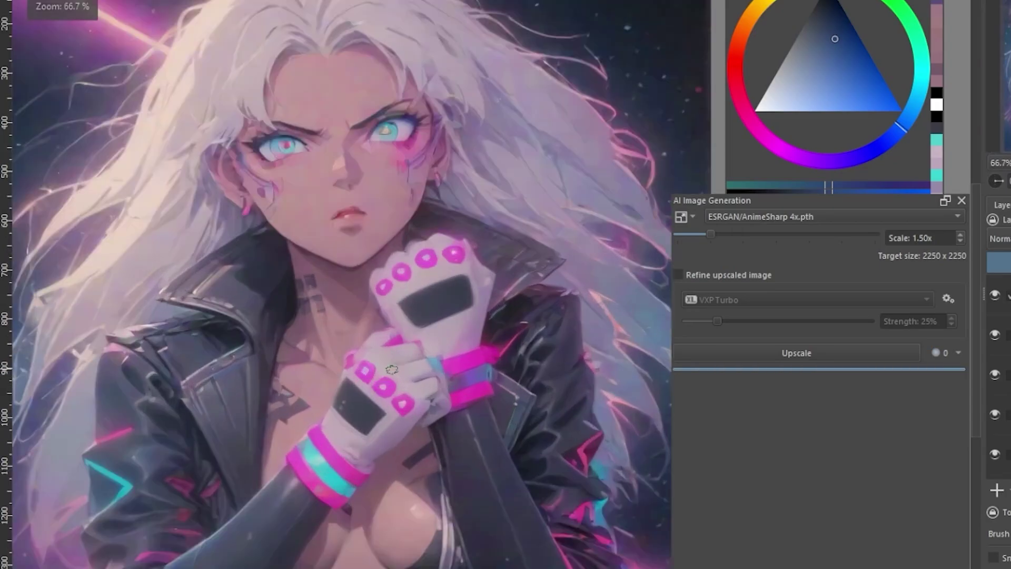
scroll(392, 356, "down", 1)
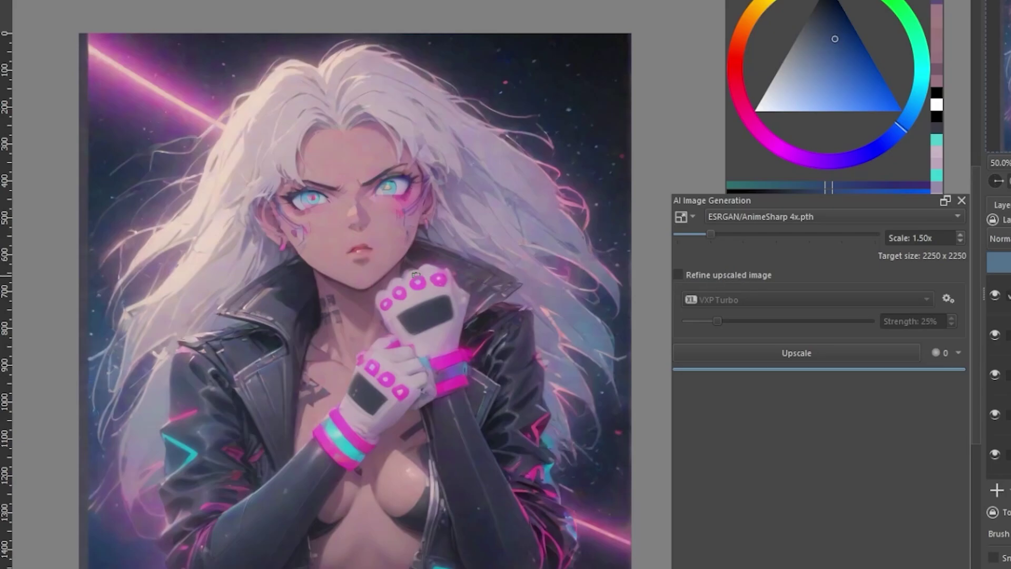
scroll(416, 274, "up", 1)
Step: Switch to the Generate workspace and set the control layer to Depth based on the [Upscale] 1500x1500 layer
left_click(681, 217)
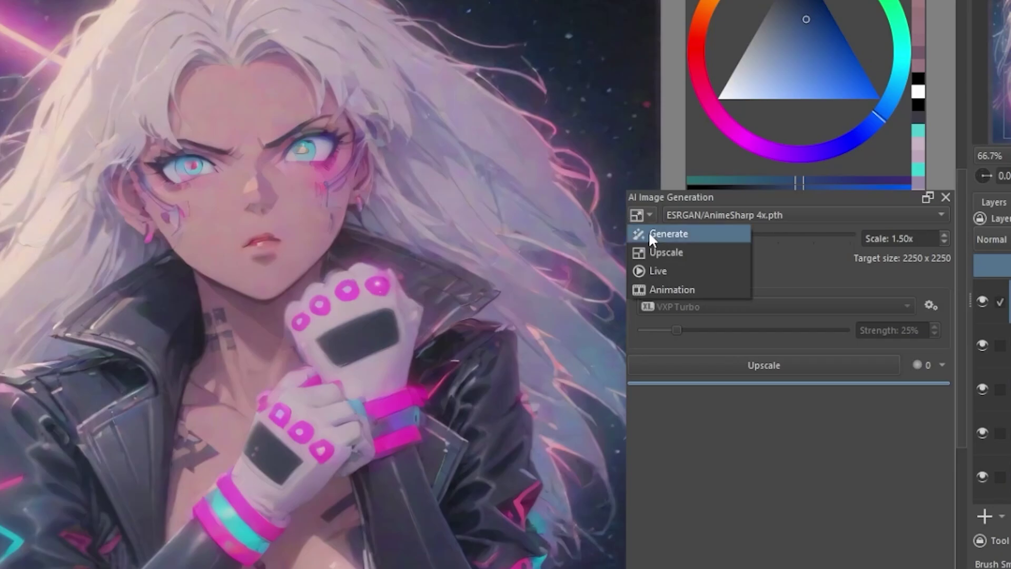
left_click(668, 234)
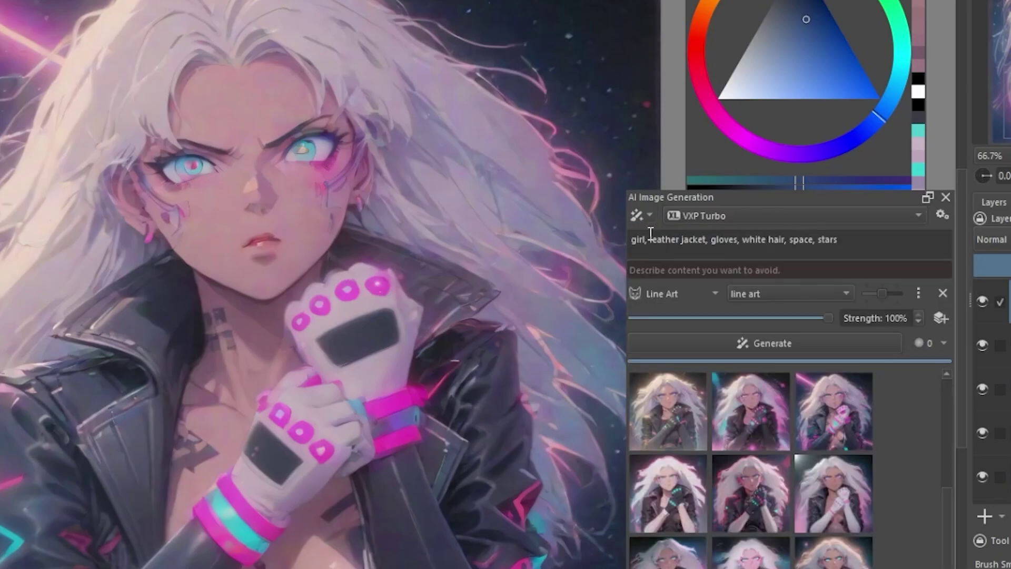
left_click(715, 293)
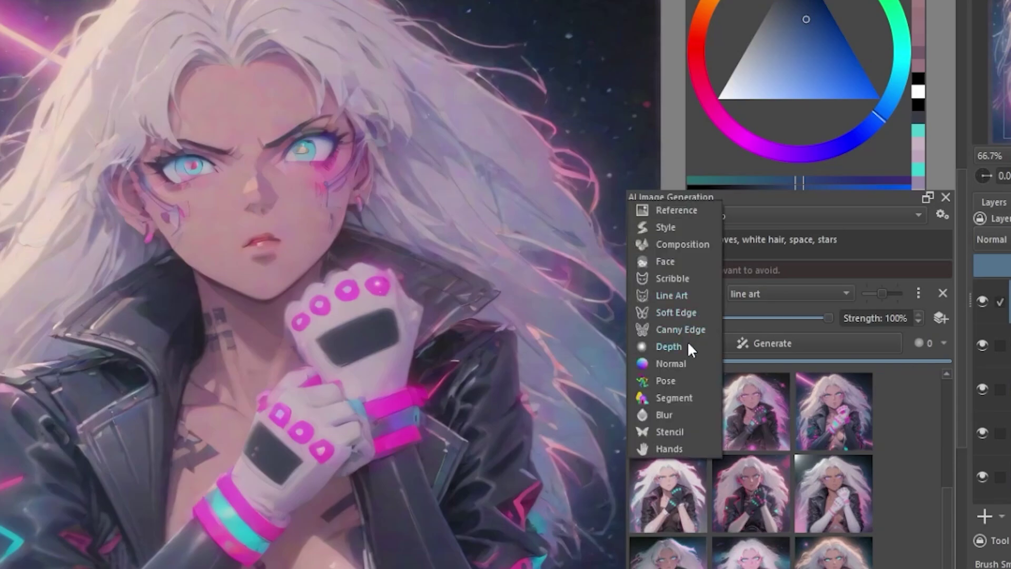
left_click(668, 344)
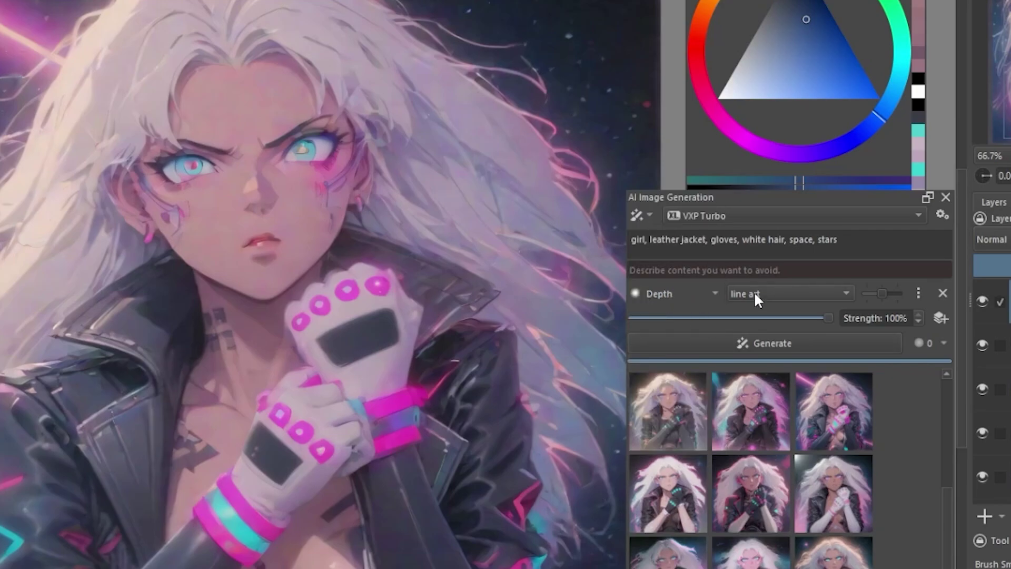
left_click(828, 293)
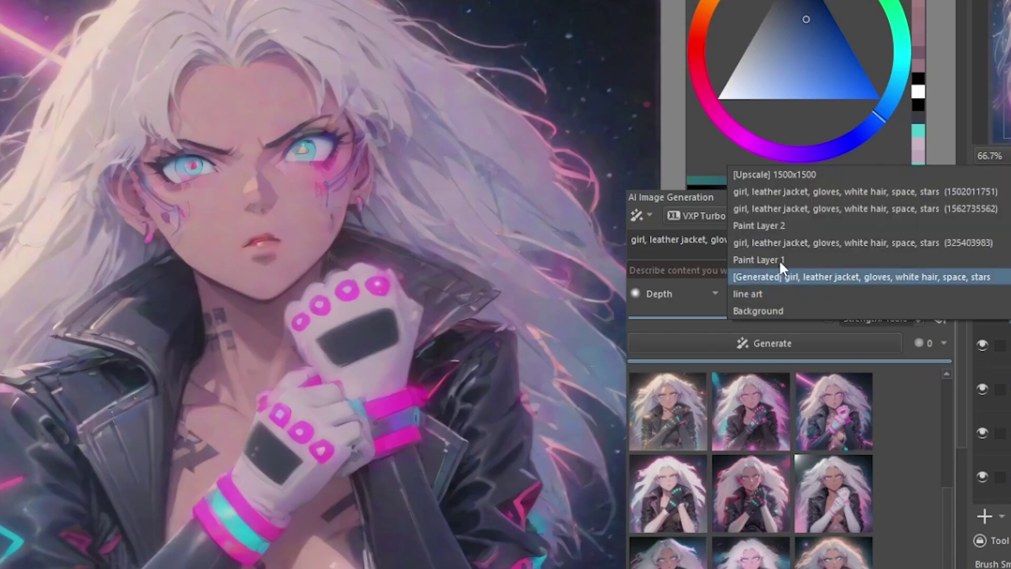
left_click(750, 181)
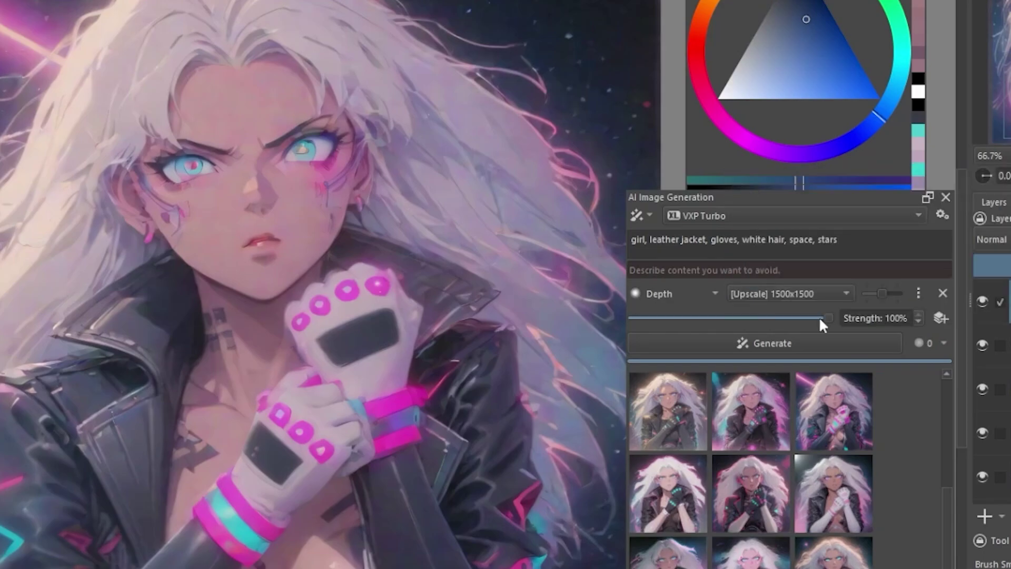
Step: Set the generation strength to 35%, expand the depth control's options and queue several refinements of the upscaled image
left_click_drag(824, 316, 687, 322)
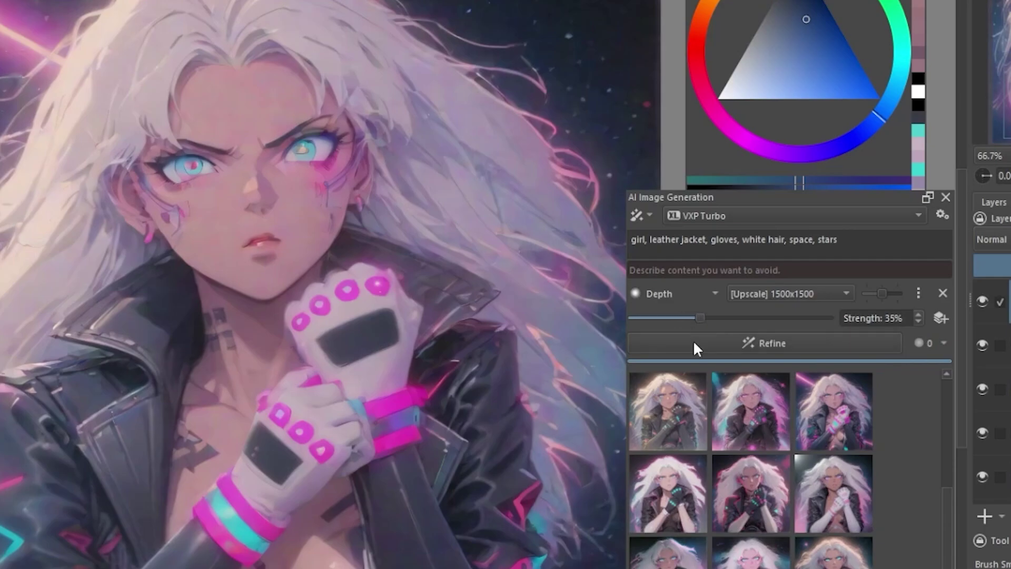
left_click(916, 293)
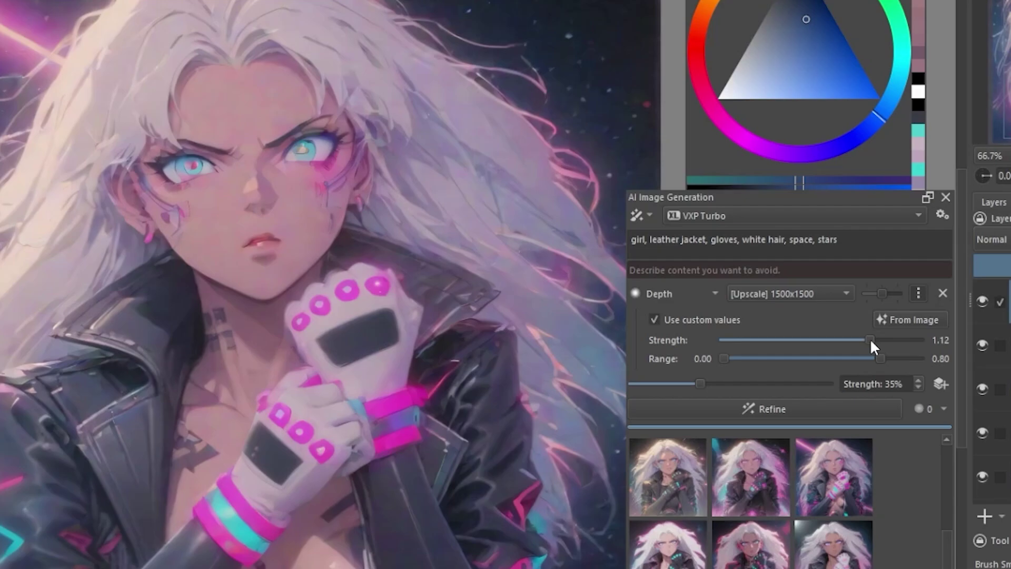
left_click(836, 407)
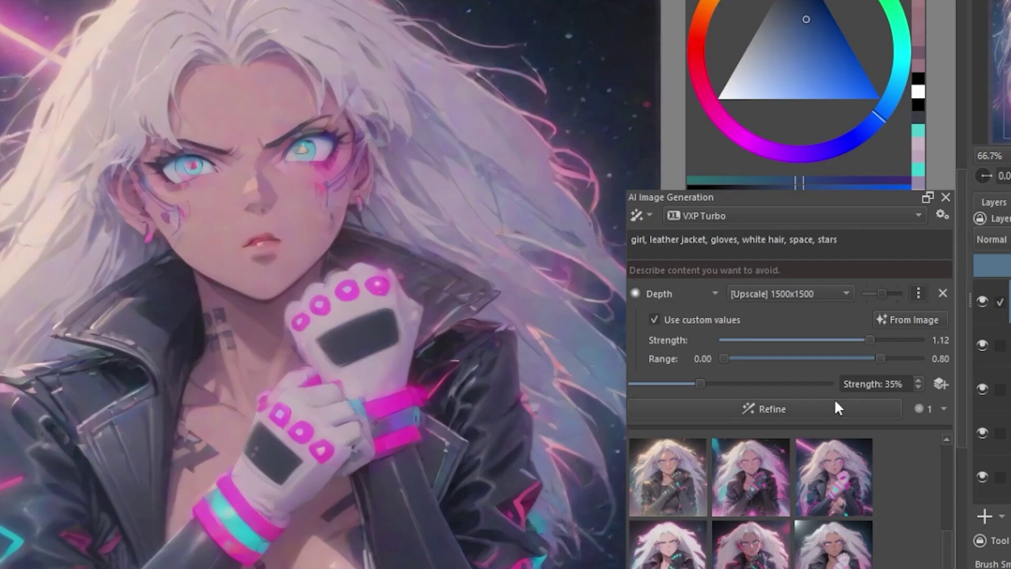
left_click(837, 409)
left_click(839, 415)
left_click(838, 421)
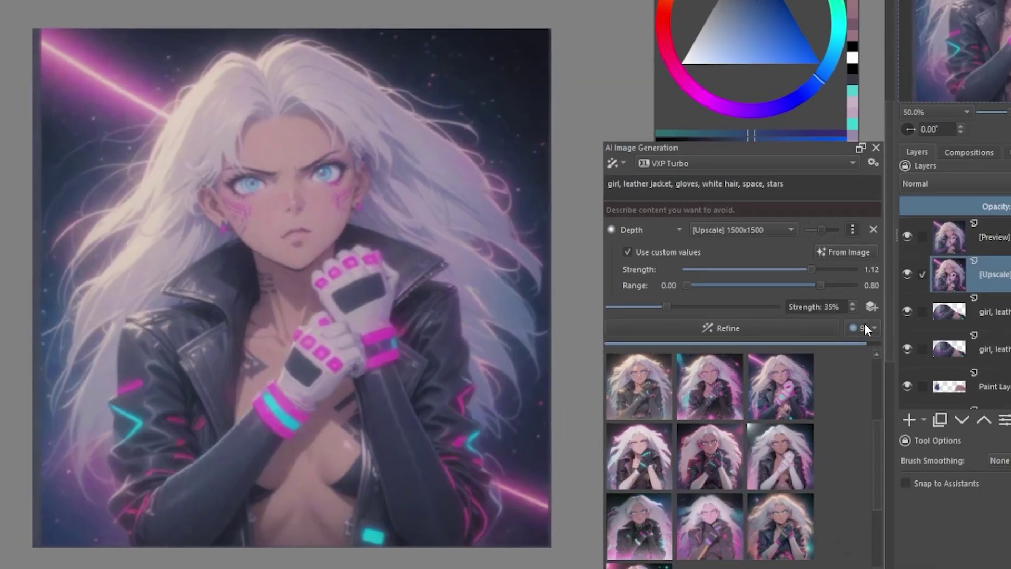
Step: Lower the batch count to the minimum and cancel all active and queued generation jobs
left_click(867, 328)
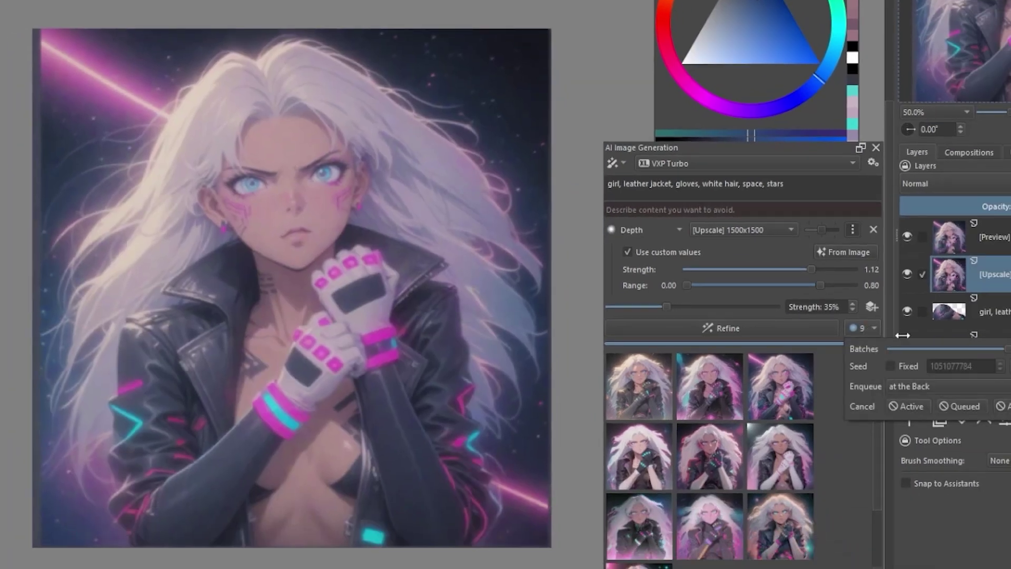
left_click_drag(905, 343, 871, 347)
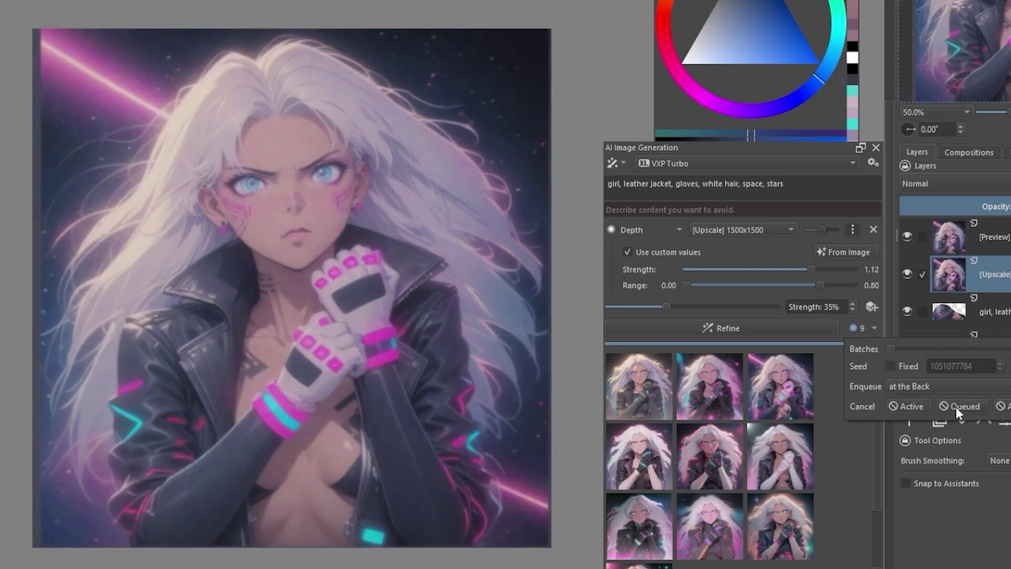
left_click(1001, 406)
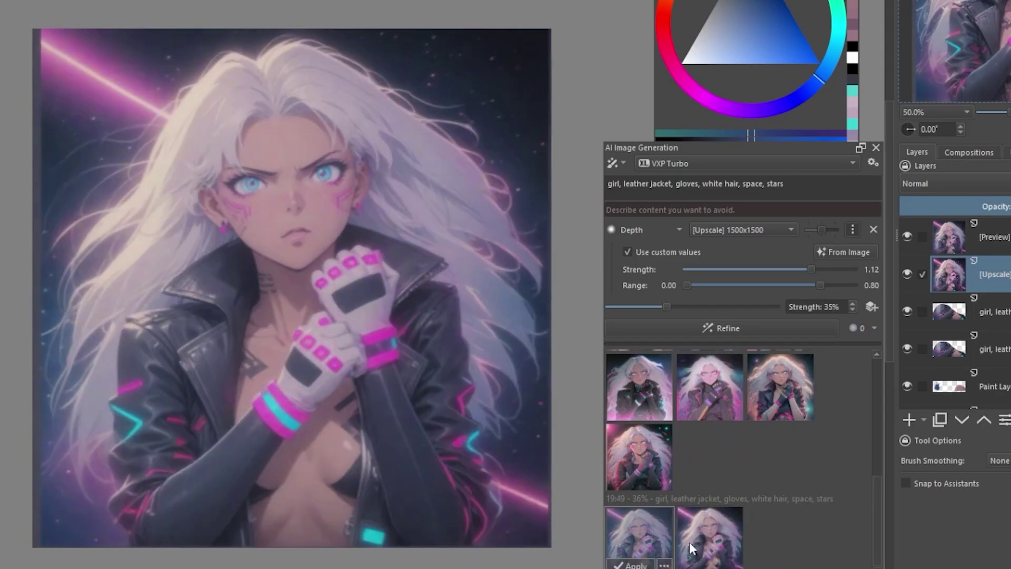
Step: Preview the second refined result, and run a new refinement at 65% strength with the depth control strength at 1.20
left_click(706, 538)
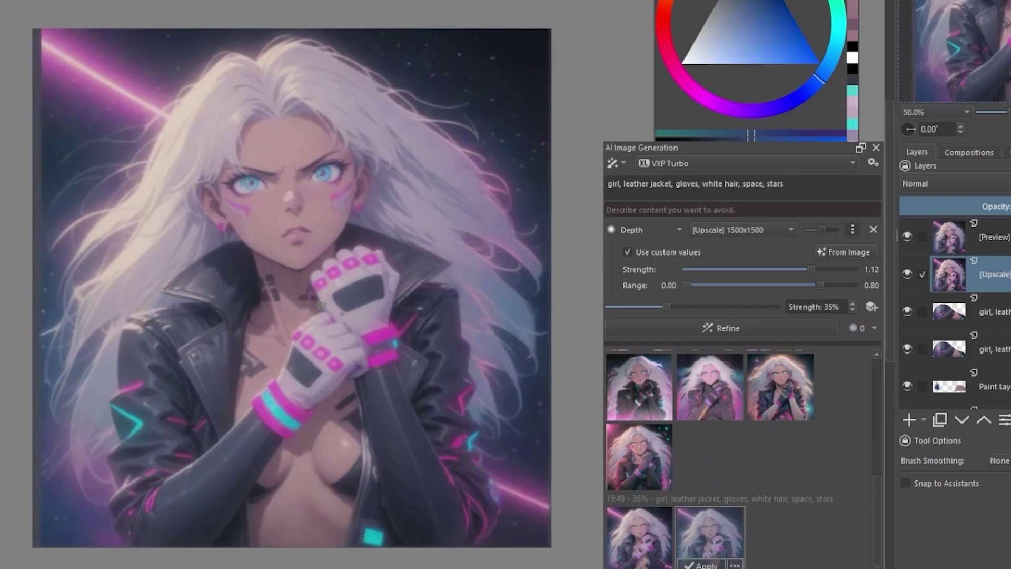
scroll(302, 312, "up", 1)
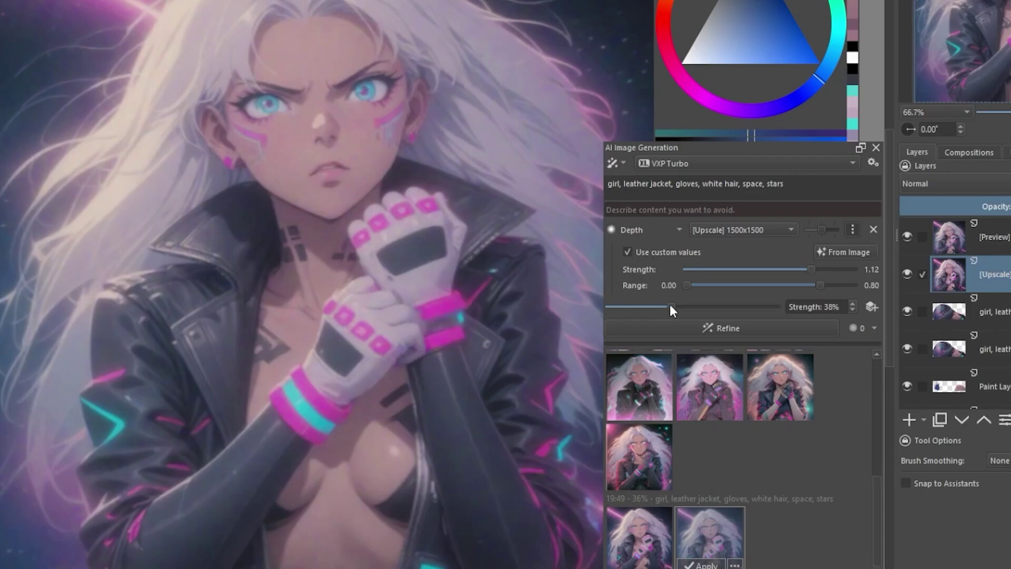
left_click_drag(671, 305, 705, 305)
left_click_drag(819, 267, 820, 268)
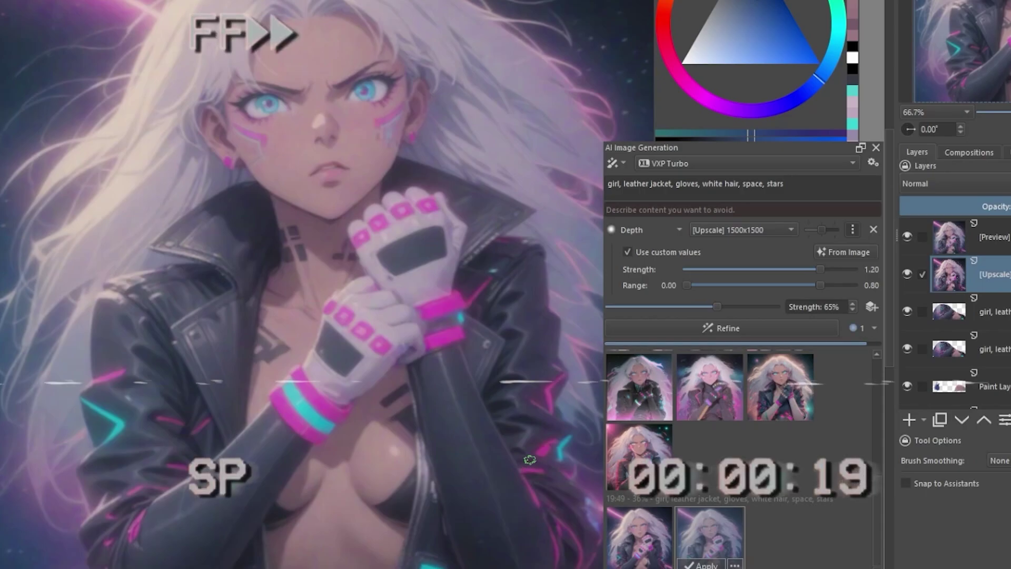
key("minus")
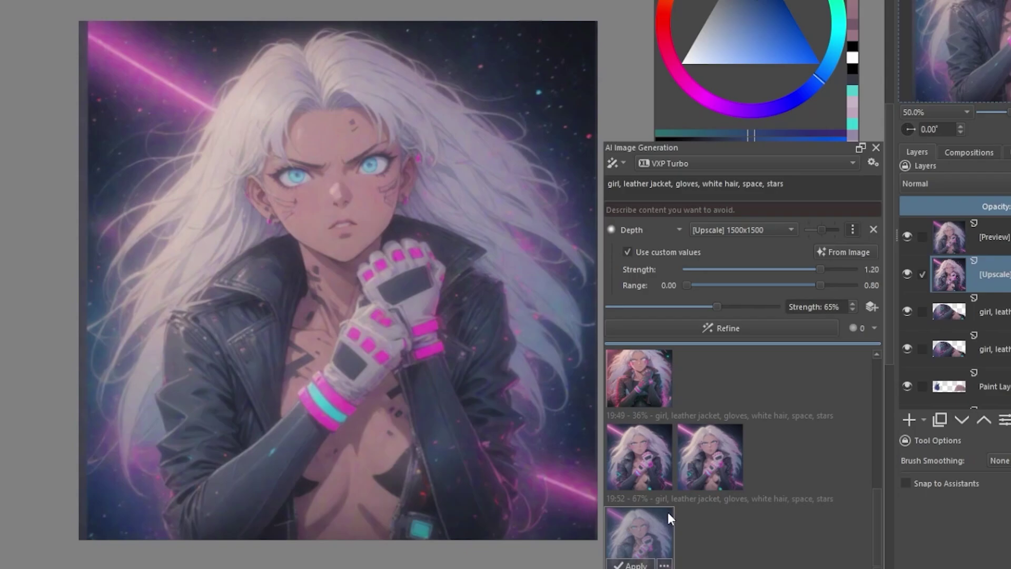
Step: Change the control layer's type from Depth to Line Art and base it on the line art layer
left_click(650, 232)
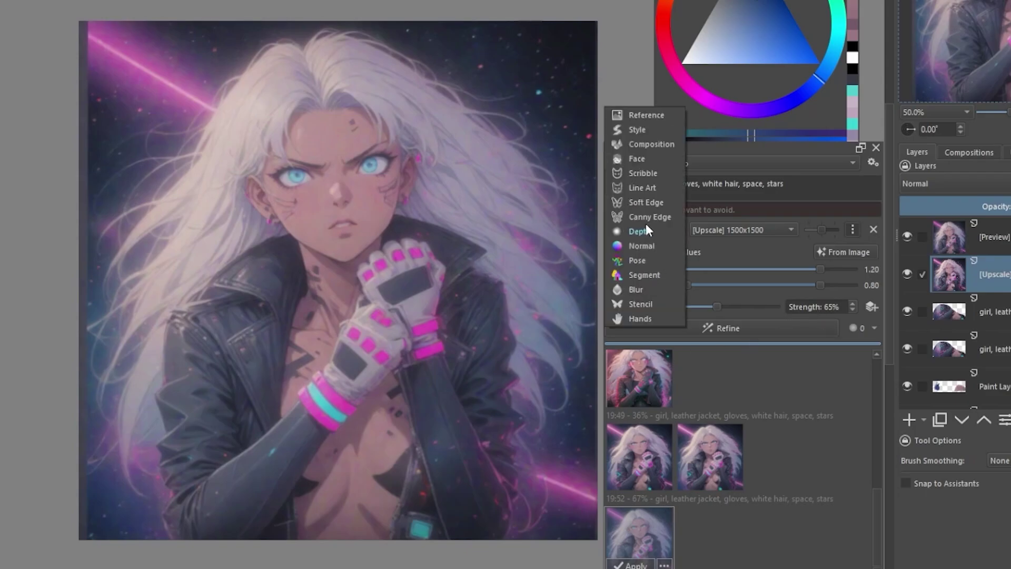
left_click(642, 187)
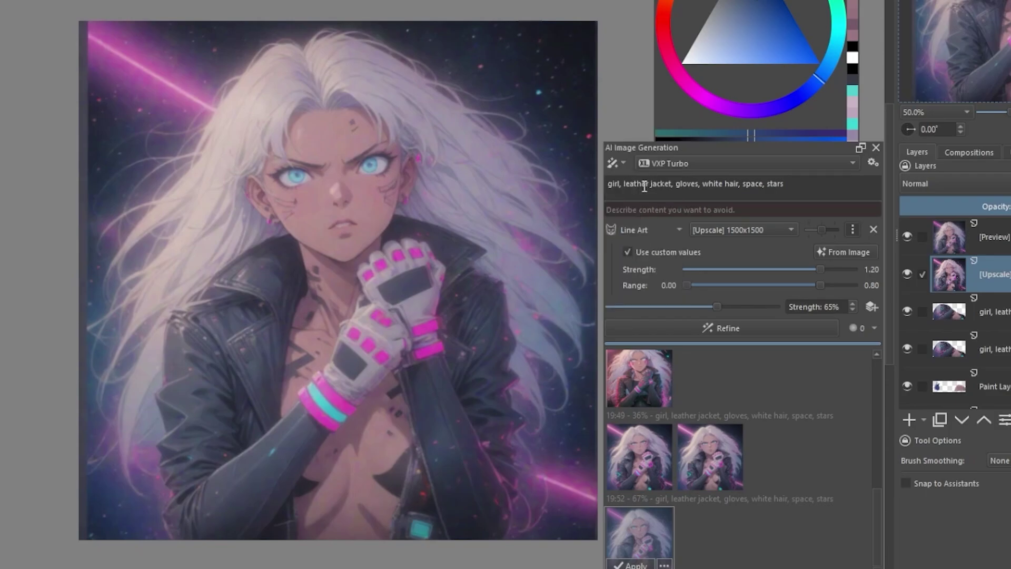
left_click(724, 231)
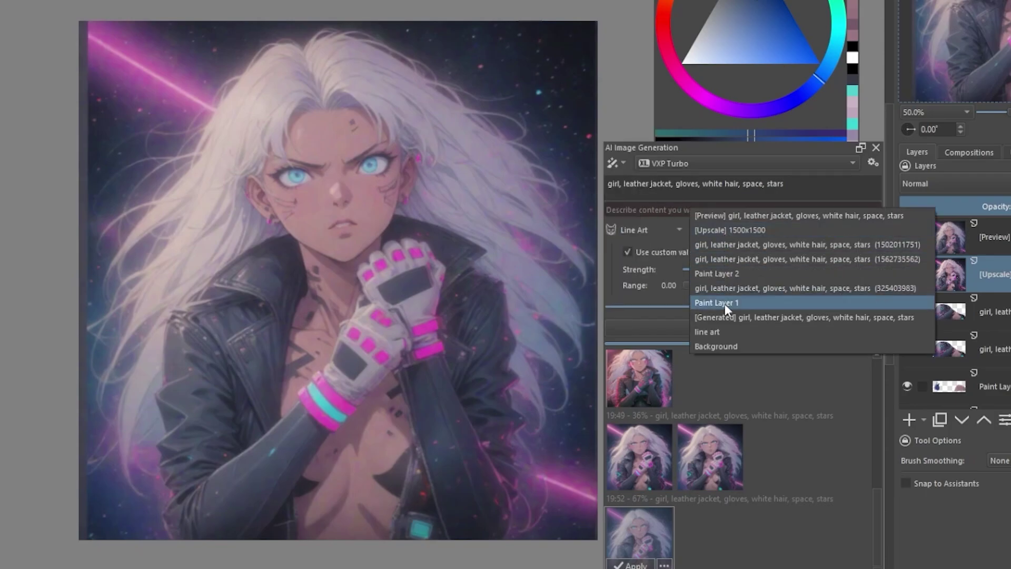
left_click(727, 332)
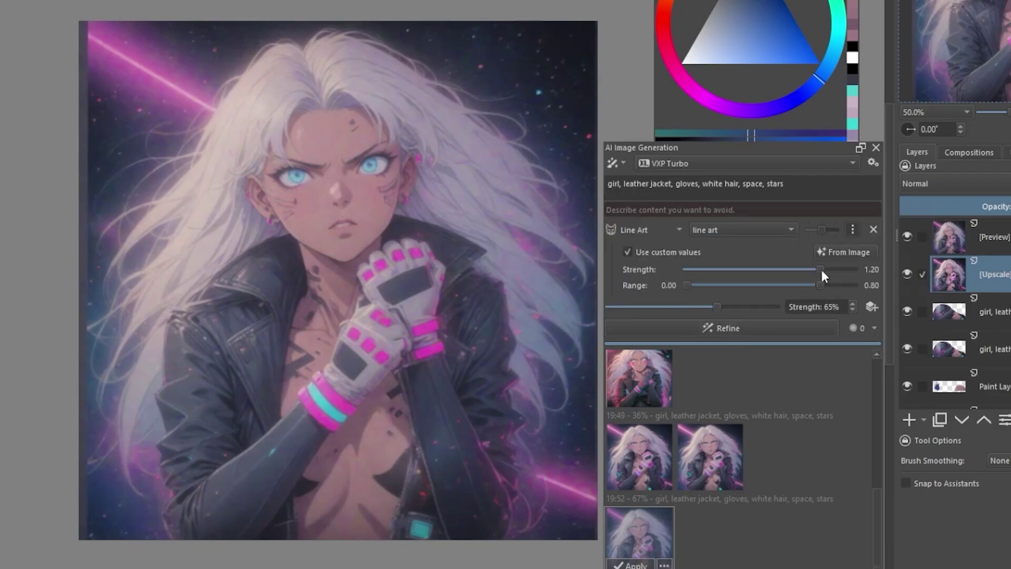
Step: Set the line art control's strength to 0.90 and range end to 0.75, and refine at 60% strength
left_click_drag(822, 270, 797, 269)
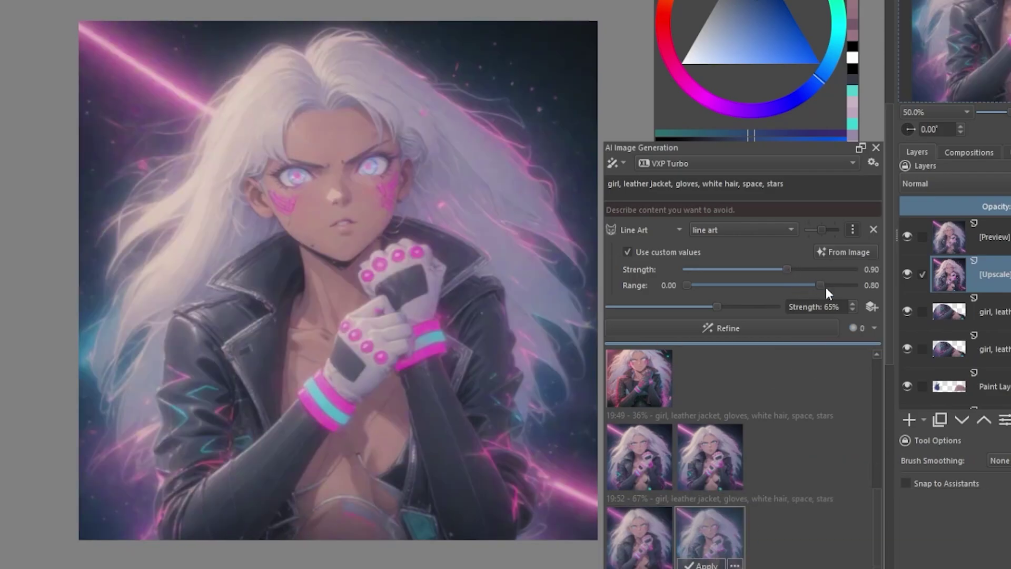
left_click_drag(819, 284, 811, 286)
left_click_drag(715, 311, 711, 309)
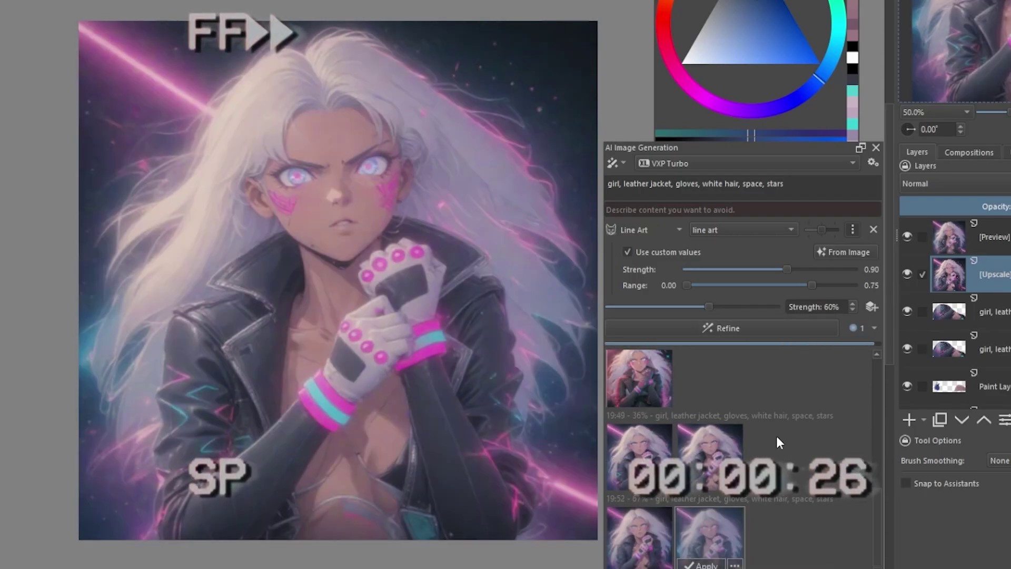
Step: Hide the preview layer, paste the neon cyberpunk street picture and scale and move it over the upper part of the canvas
left_click(910, 236)
left_click(910, 237)
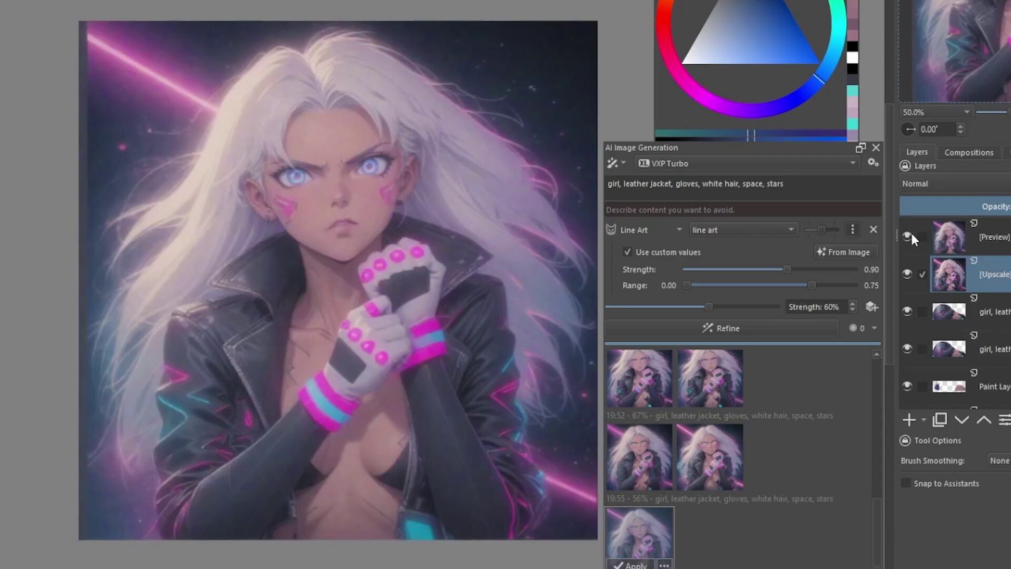
left_click(910, 236)
key("ctrl+v")
key("ctrl+t")
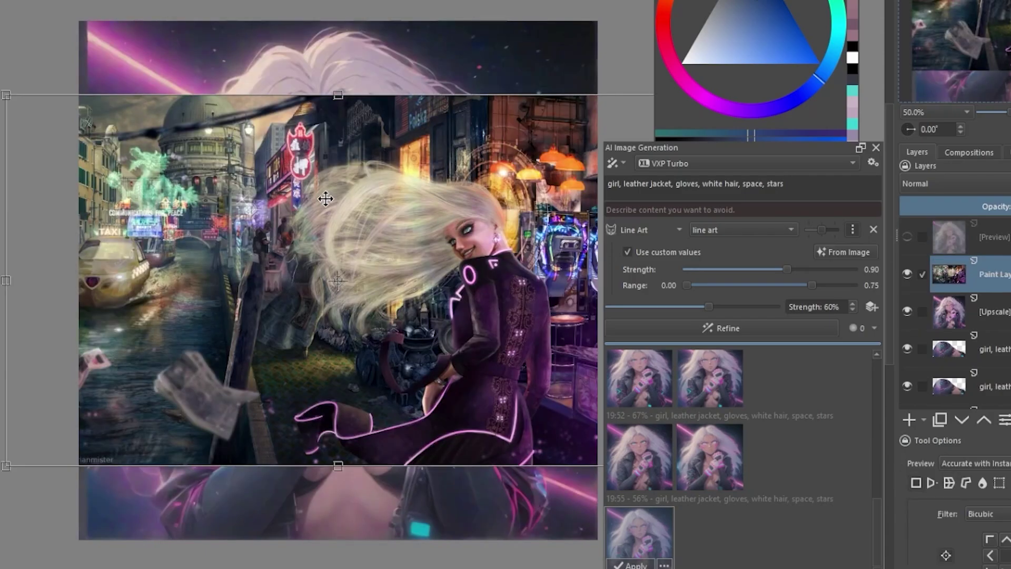
left_click_drag(415, 203, 350, 204)
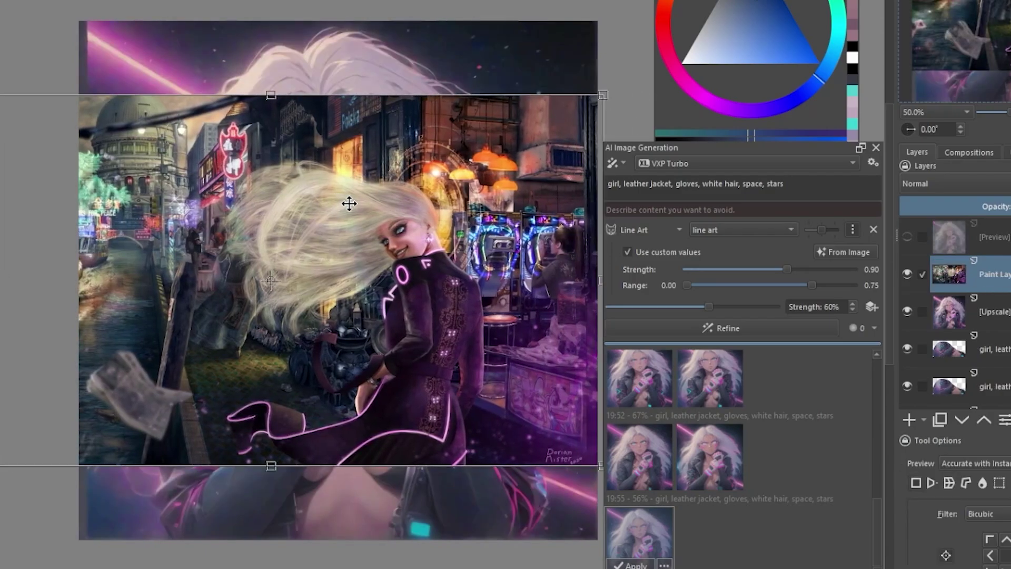
left_click_drag(270, 95, 268, 93)
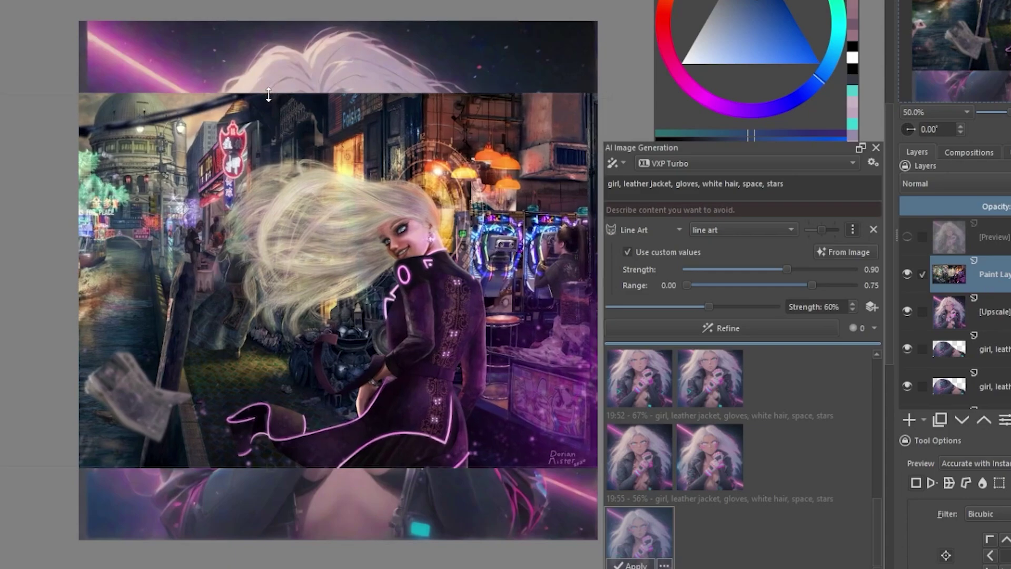
left_click_drag(248, 177, 266, 172)
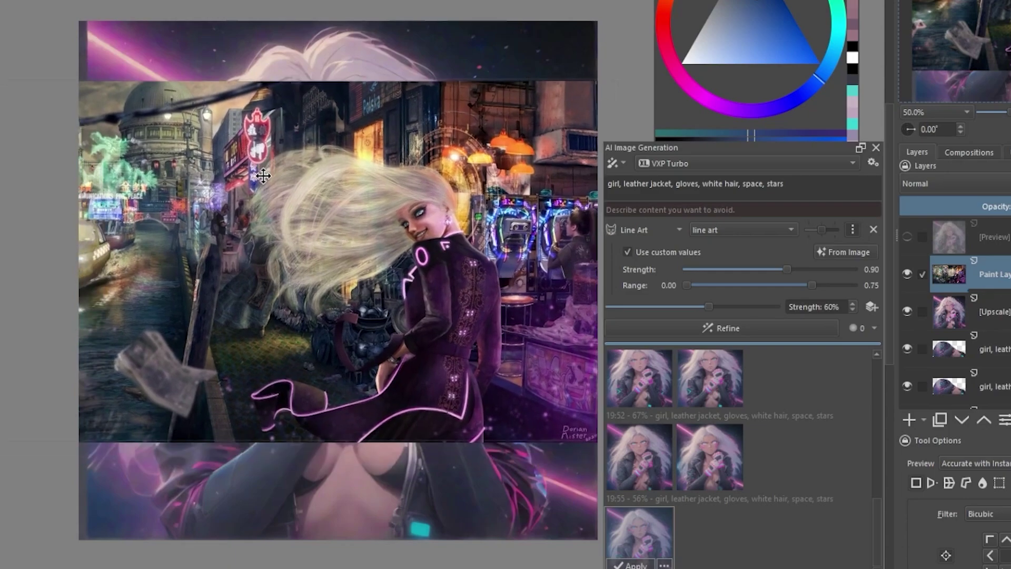
left_click_drag(263, 175, 281, 173)
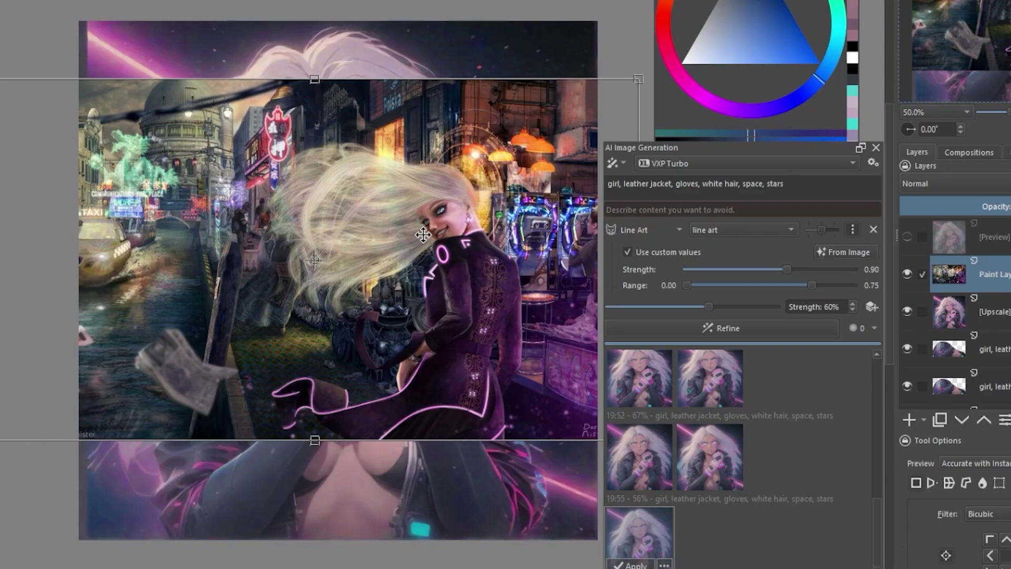
Step: Rename the pasted picture layer as photobash and show the preview layer again
double_click(969, 274)
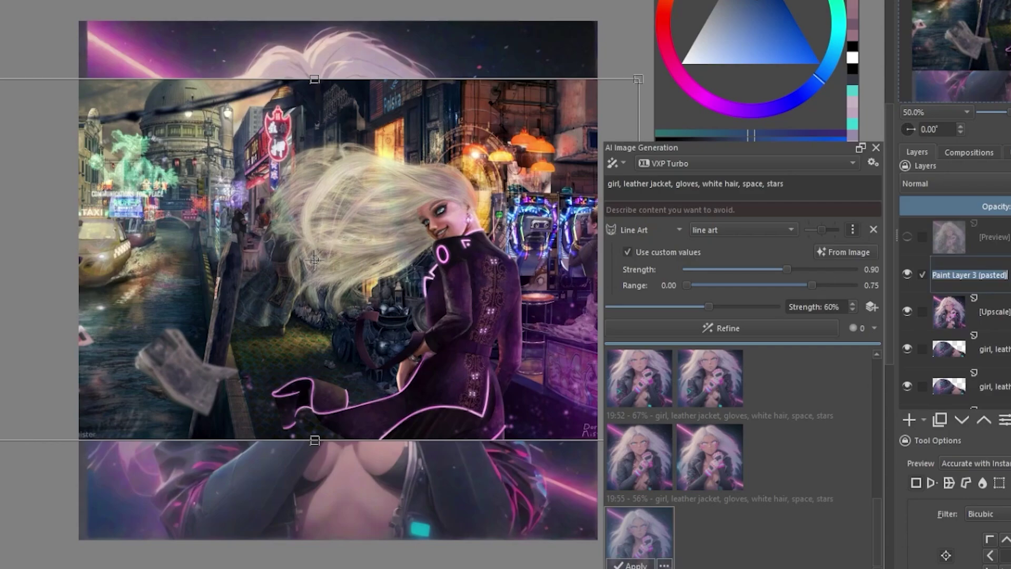
type("photobash")
key("Return")
mouse_move(907, 242)
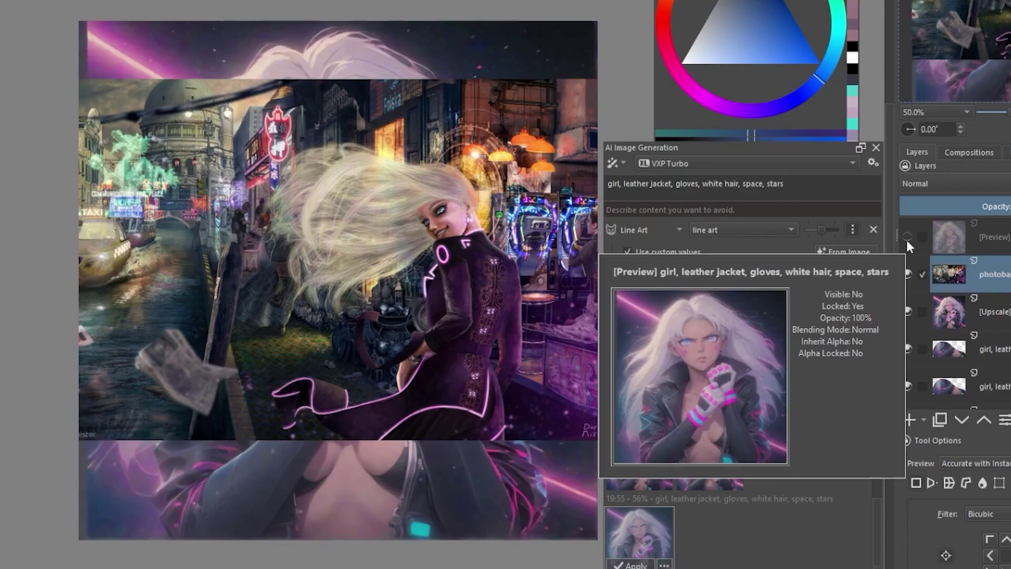
left_click(907, 238)
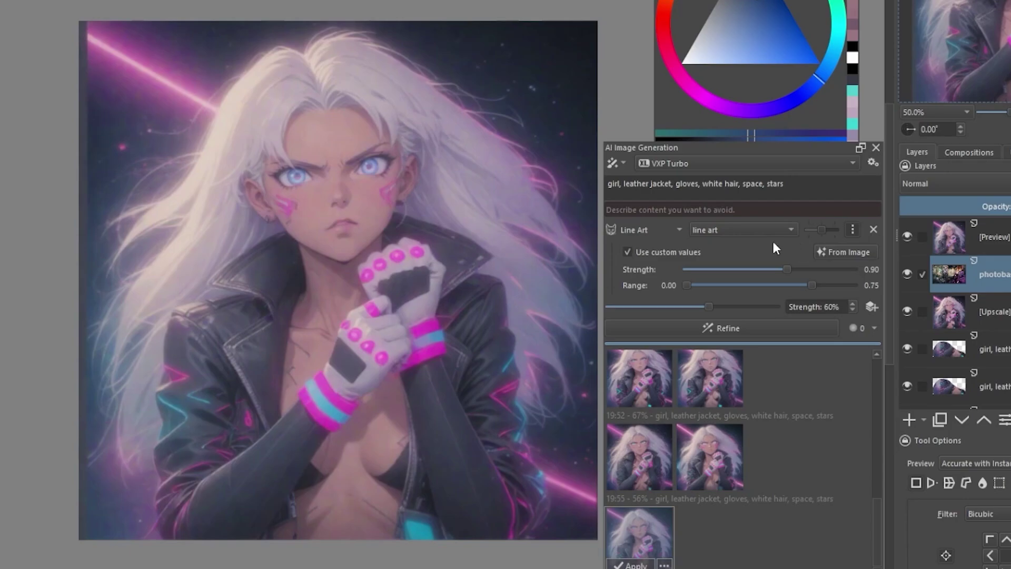
Step: Add a Style control layer based on photobash with its range starting at 0.35, and refine the image
left_click(871, 307)
left_click(659, 309)
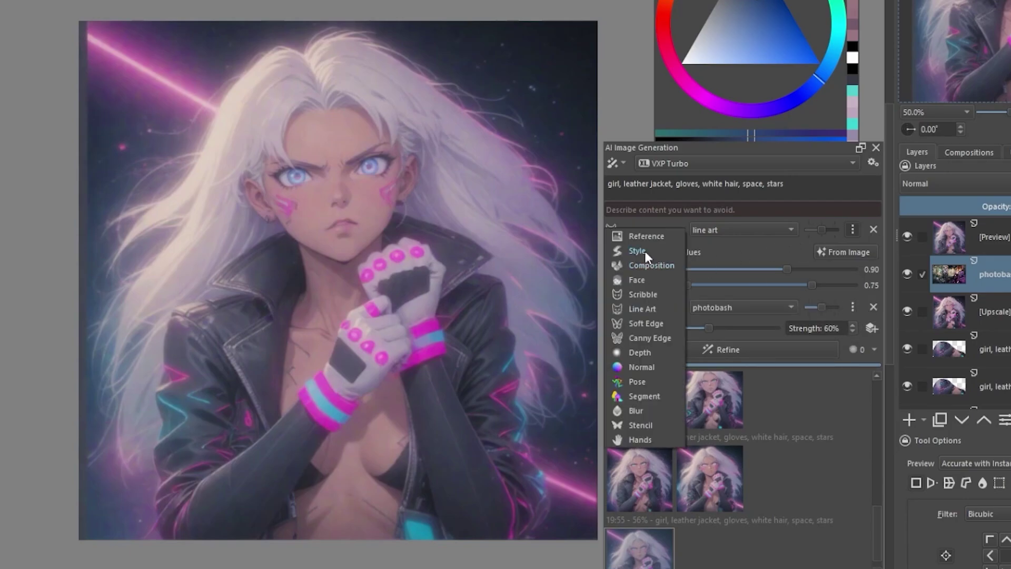
left_click(645, 251)
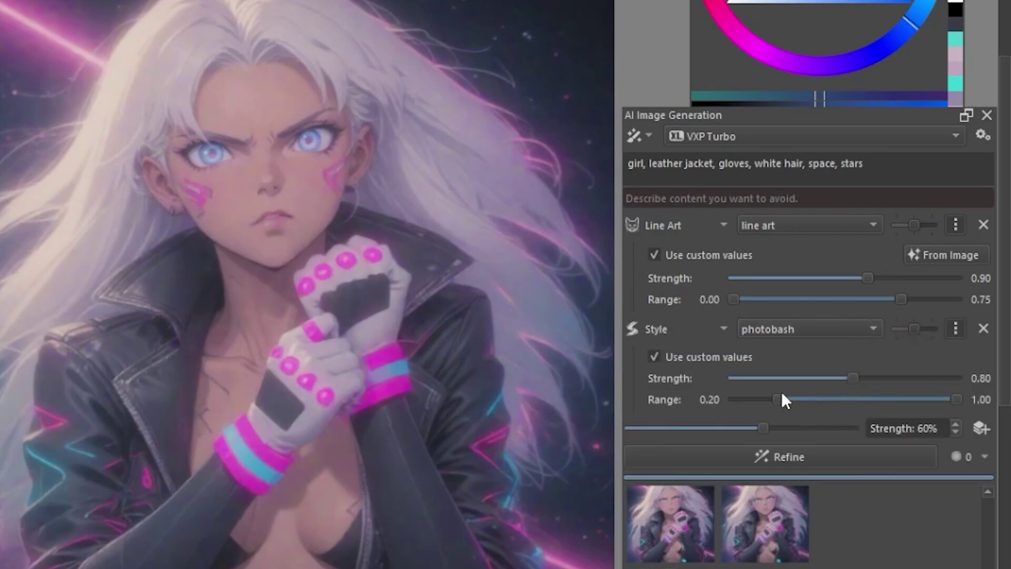
left_click_drag(778, 400, 804, 400)
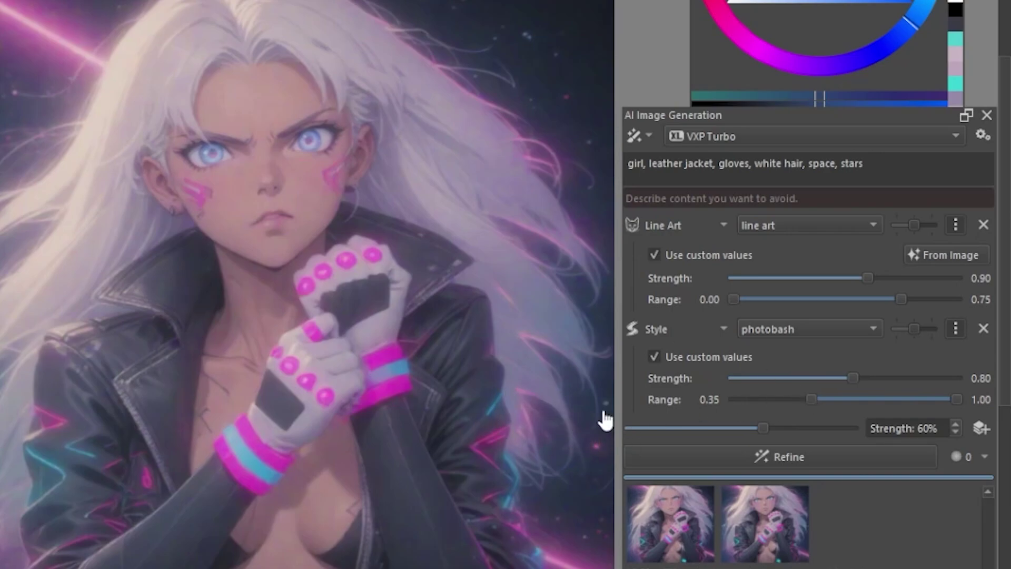
left_click(802, 461)
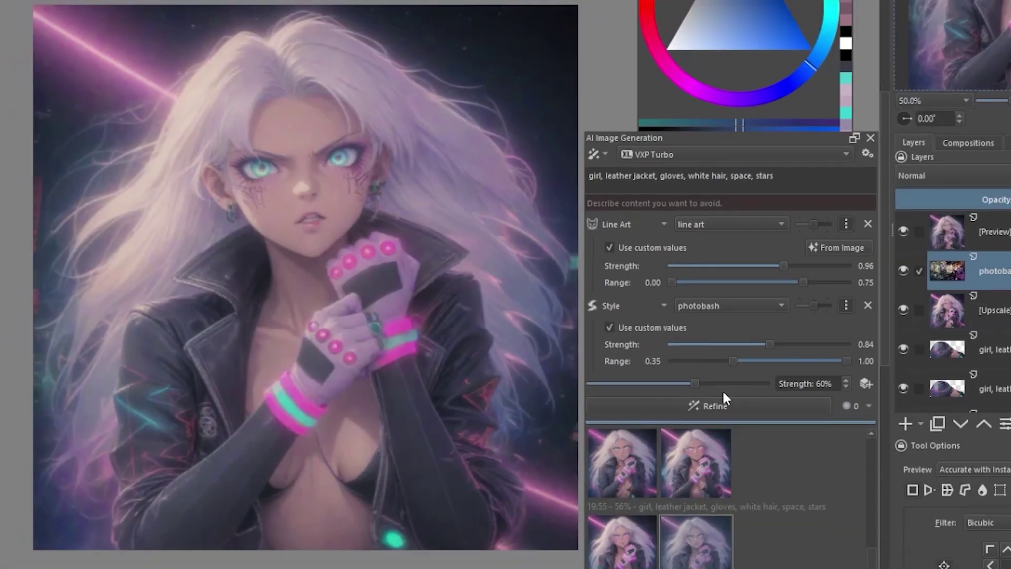
Step: Refine at 70% strength with style strength 0.98 and range start 0.30, and again with line art strength 0.92
left_click_drag(695, 384, 712, 384)
left_click_drag(770, 344, 786, 343)
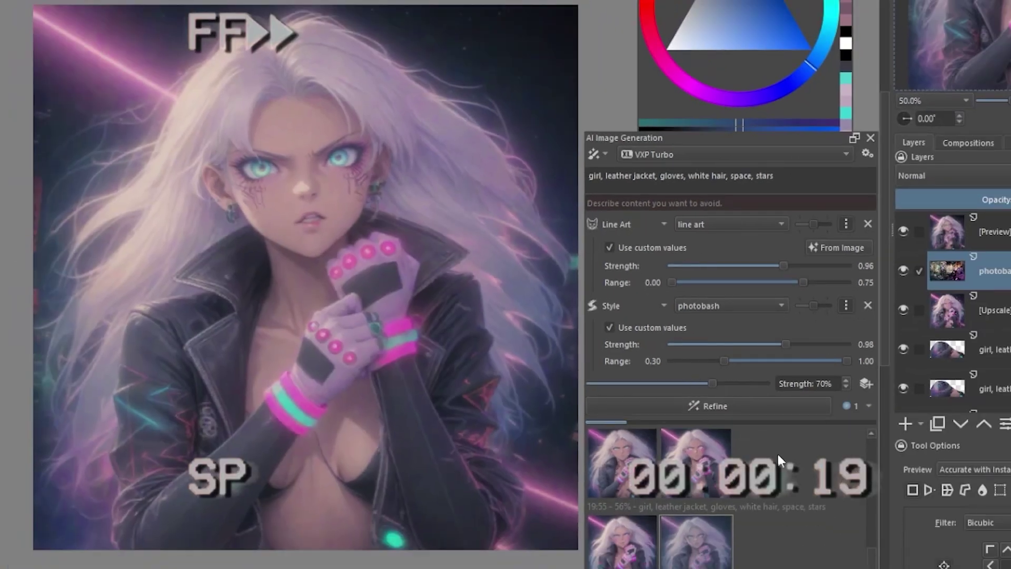
left_click_drag(732, 361, 724, 361)
left_click(715, 405)
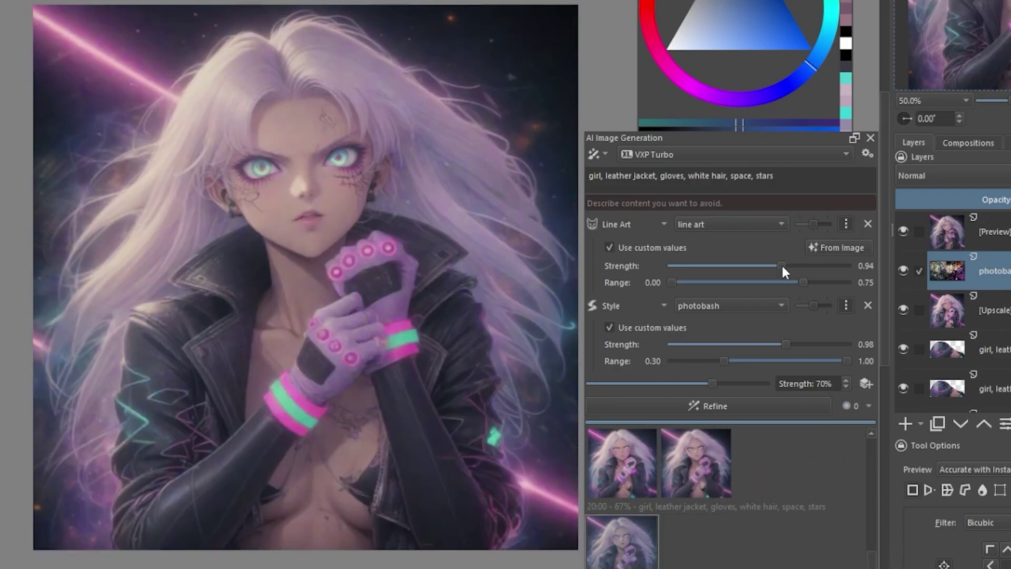
left_click_drag(782, 264, 779, 265)
left_click(715, 405)
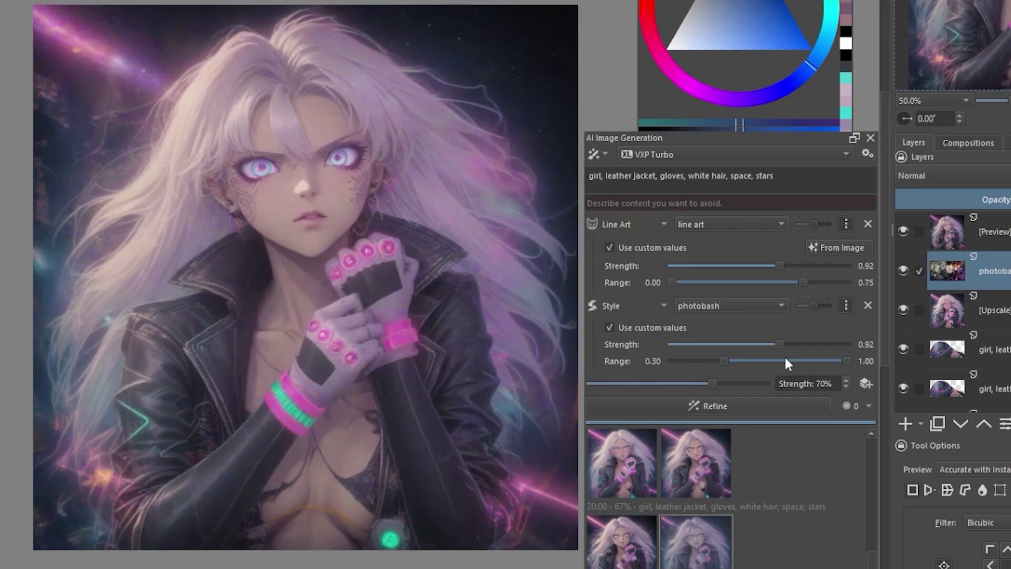
Step: Queue a batch of five refinements with style strength 0.92, and apply the result with pale glowing eyes and pink gloves
left_click(858, 403)
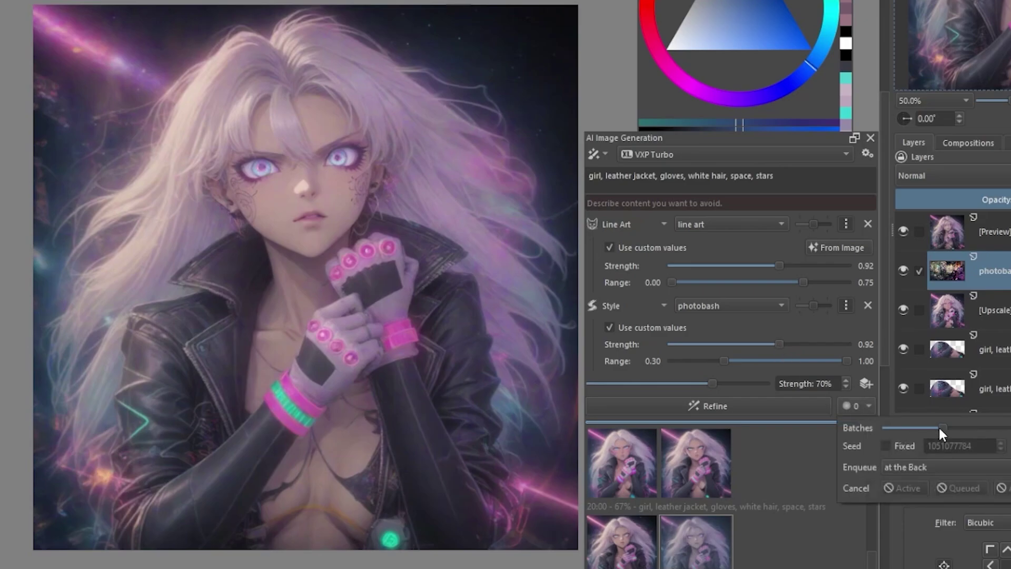
left_click(792, 401)
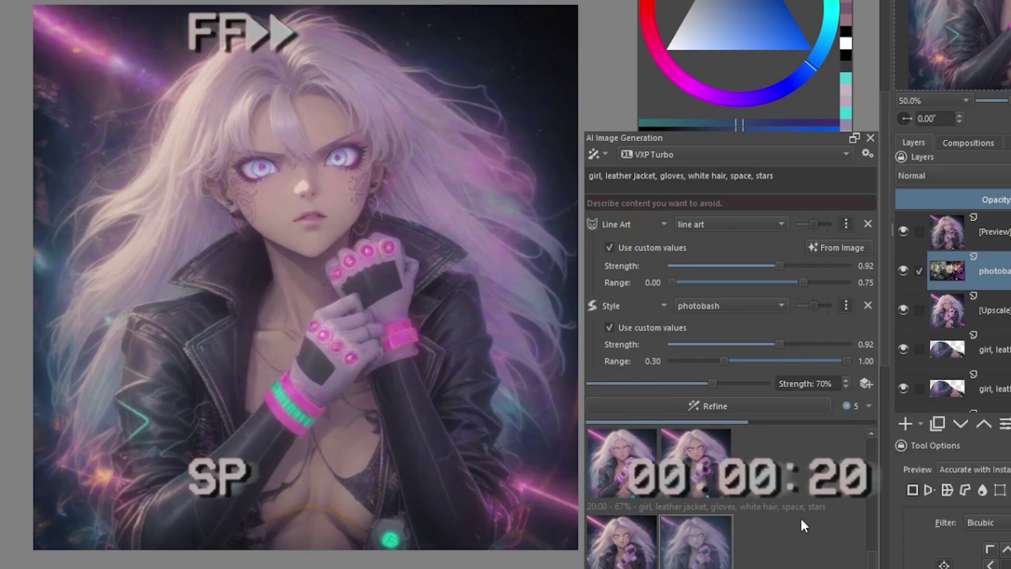
mouse_move(653, 542)
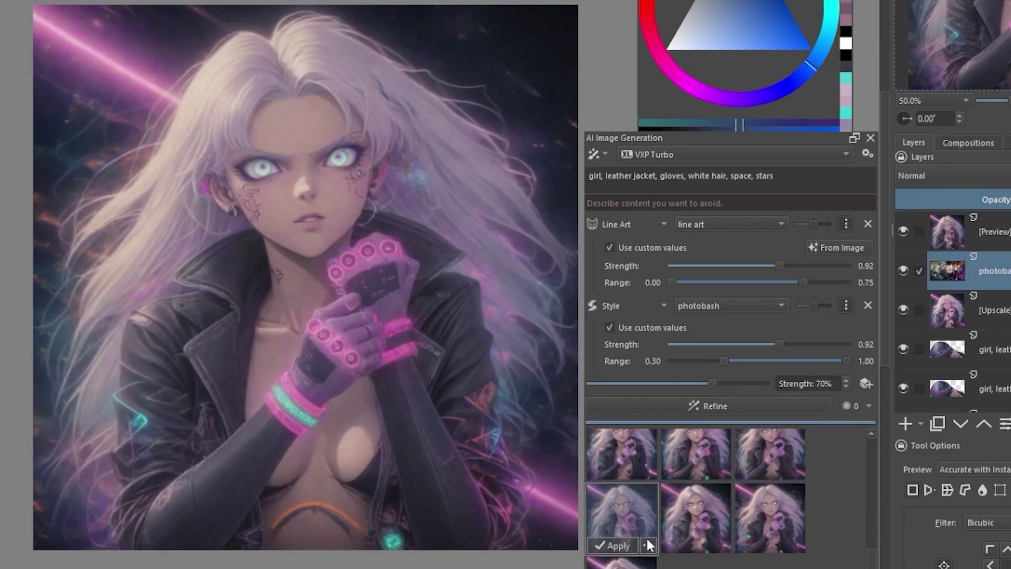
left_click(615, 545)
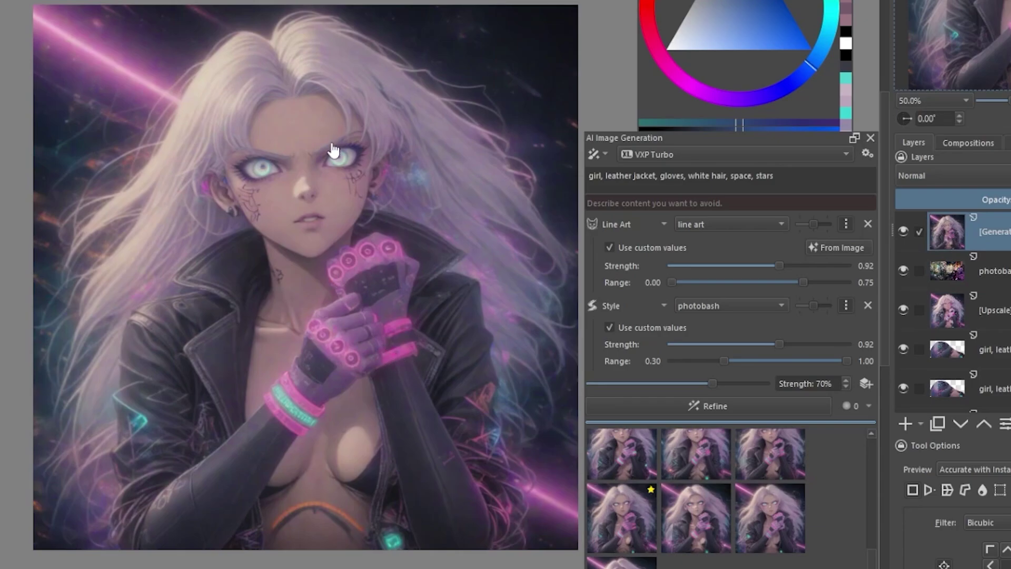
Step: Copy a square region around the face and hands to a new layer and enlarge it to nearly fill the canvas
scroll(274, 171, "up", 1)
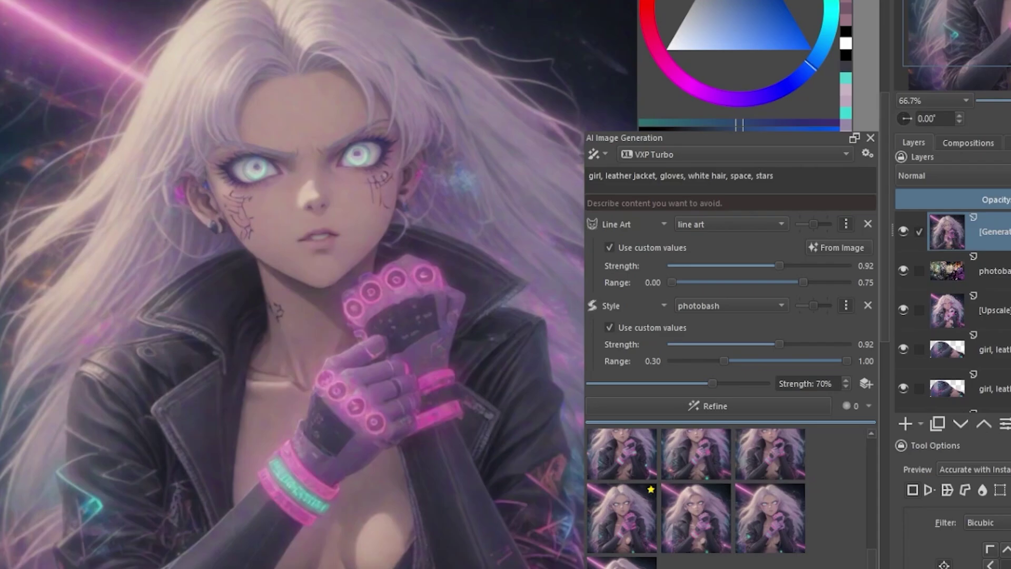
key("ctrl+r")
left_click_drag(153, 8, 537, 389)
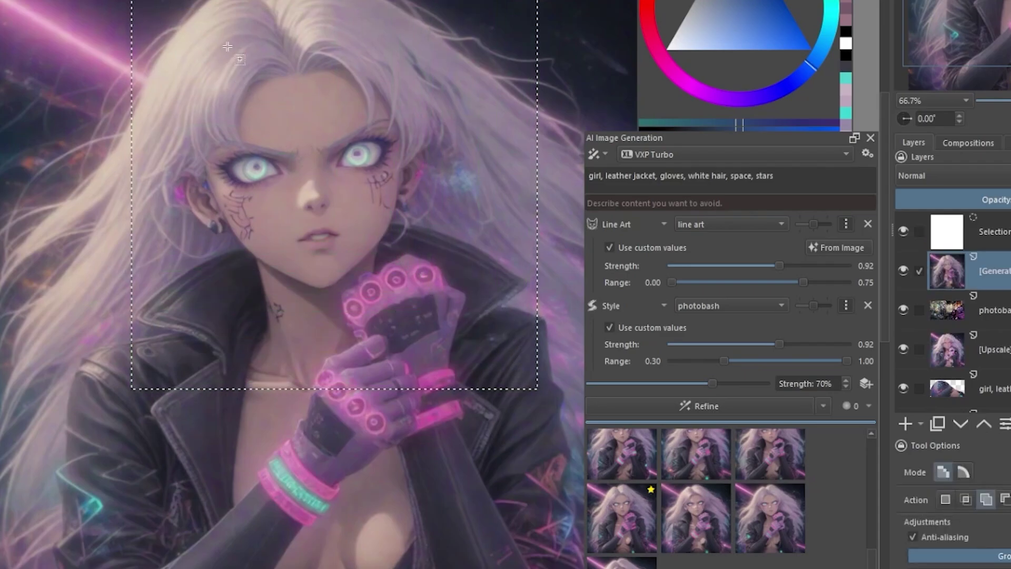
left_click_drag(91, 0, 561, 421)
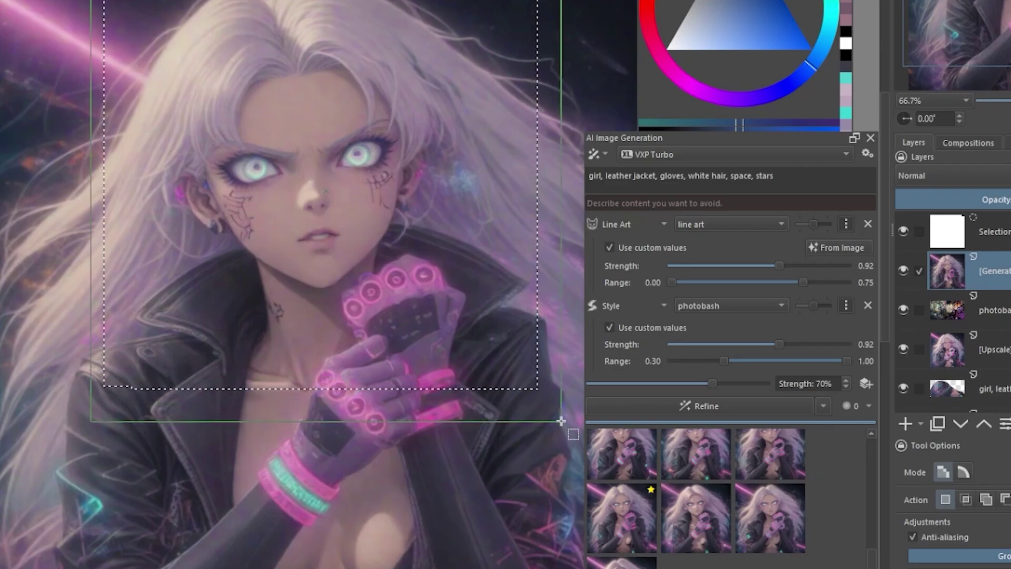
left_click_drag(497, 327, 463, 313)
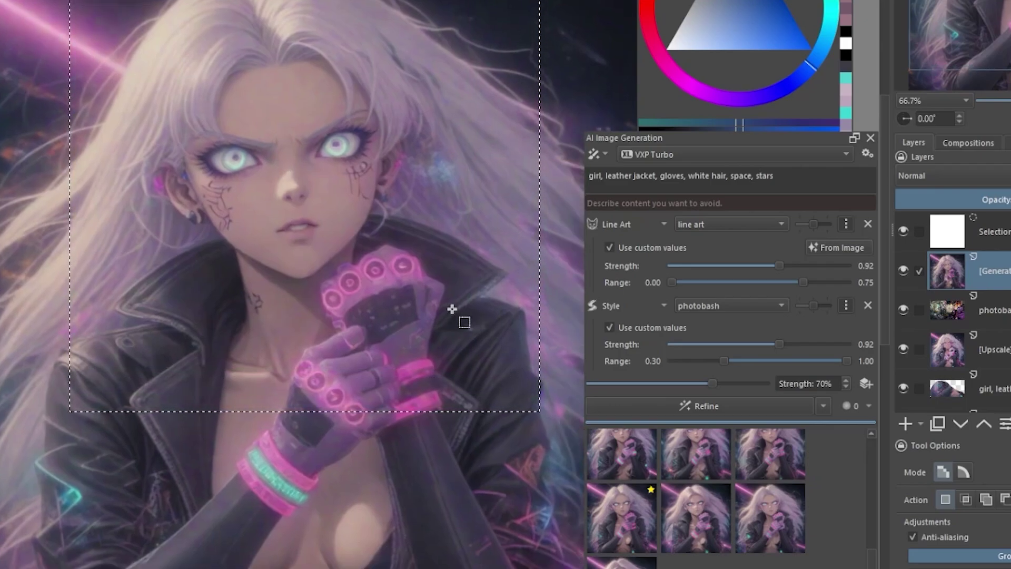
key("ctrl+shift+a")
key("minus")
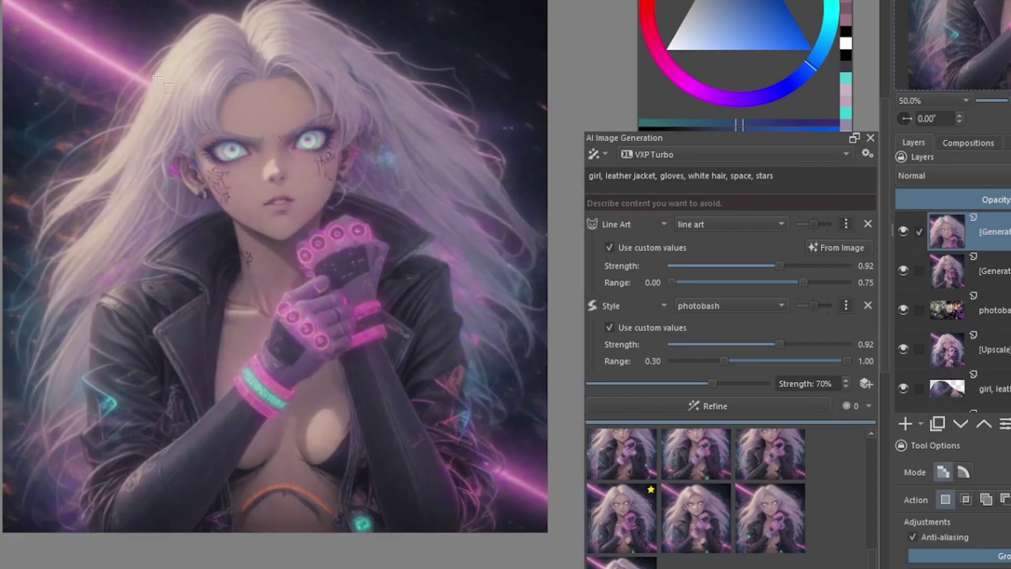
key("ctrl+t")
left_click_drag(469, 350, 523, 437)
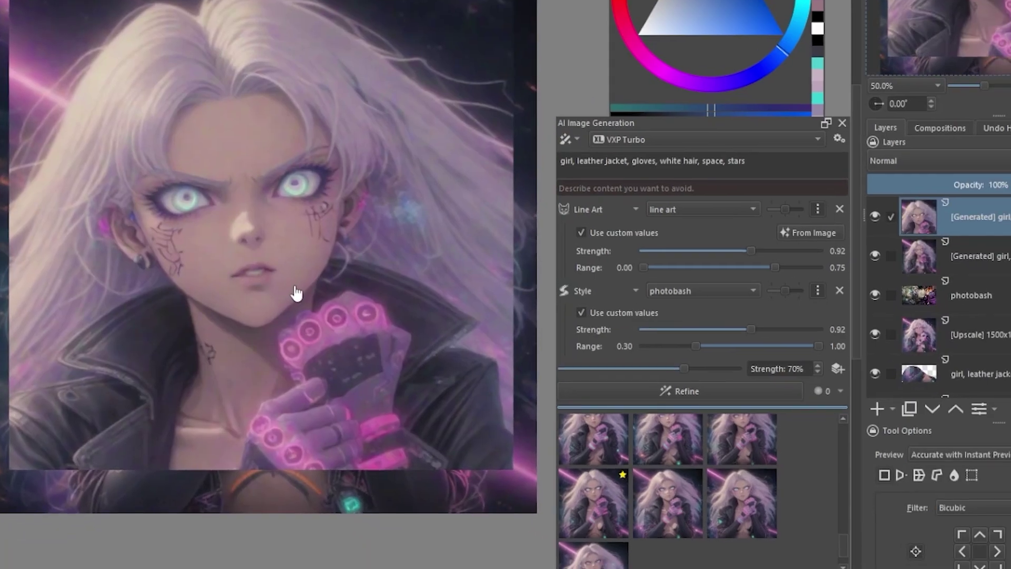
Step: Select the opaque area of the enlarged face layer and generate a Line Art control image from that layer
right_click(984, 231)
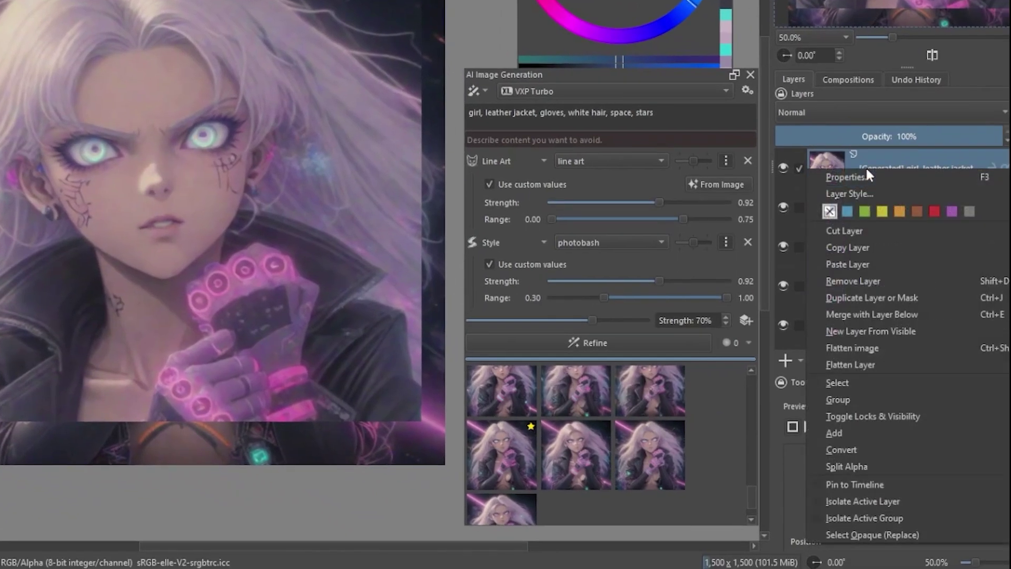
left_click(826, 535)
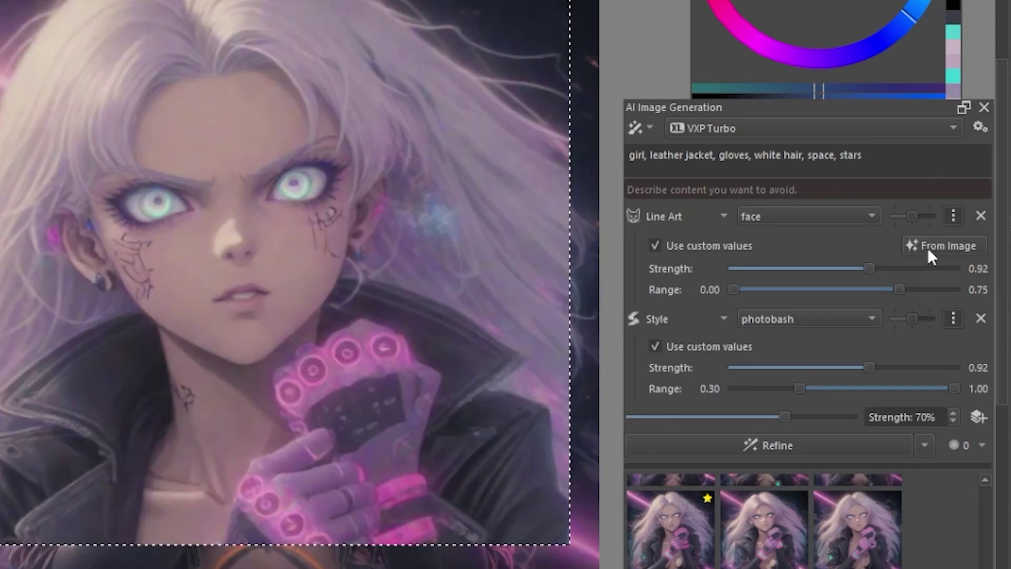
left_click(928, 251)
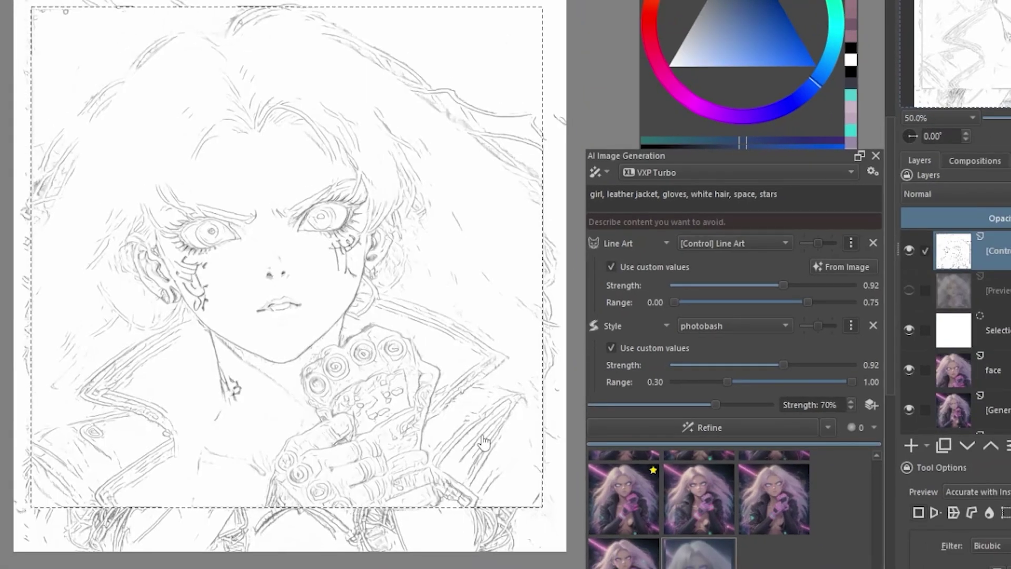
Step: Move the Line Art control layer beneath the preview layer and refine the selected area at 65% strength
left_click_drag(953, 292, 986, 285)
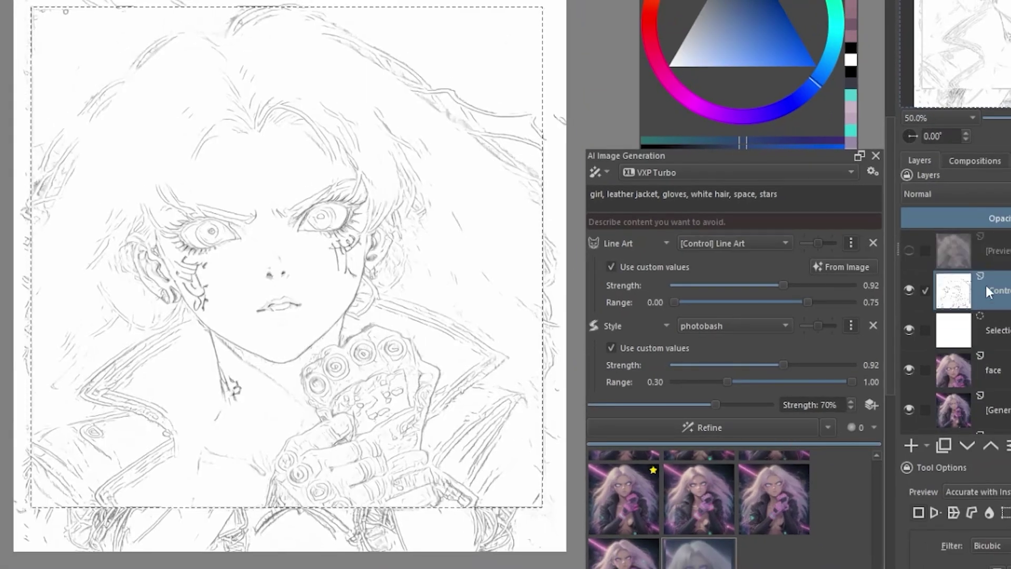
left_click(907, 249)
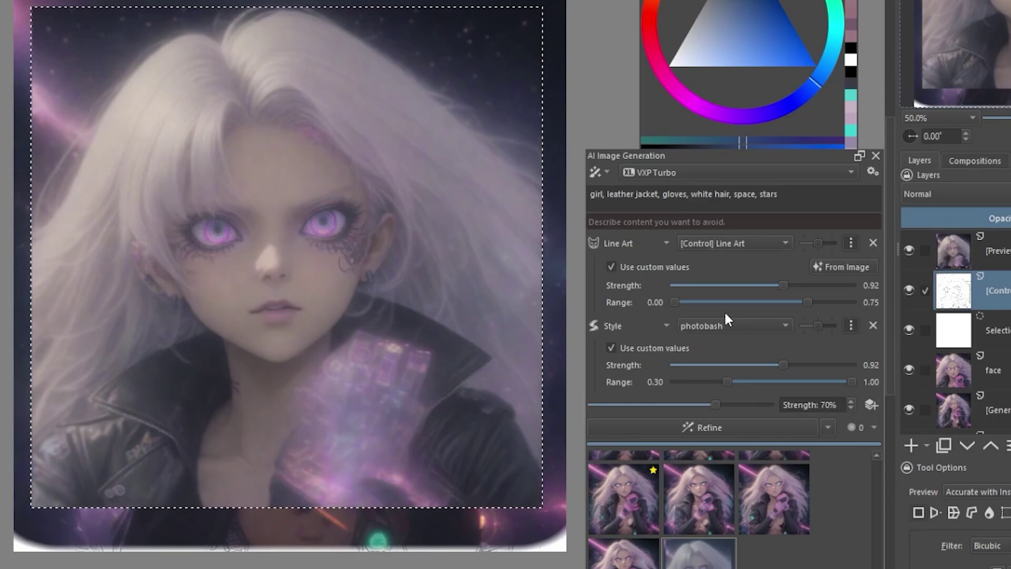
left_click_drag(714, 403, 711, 402)
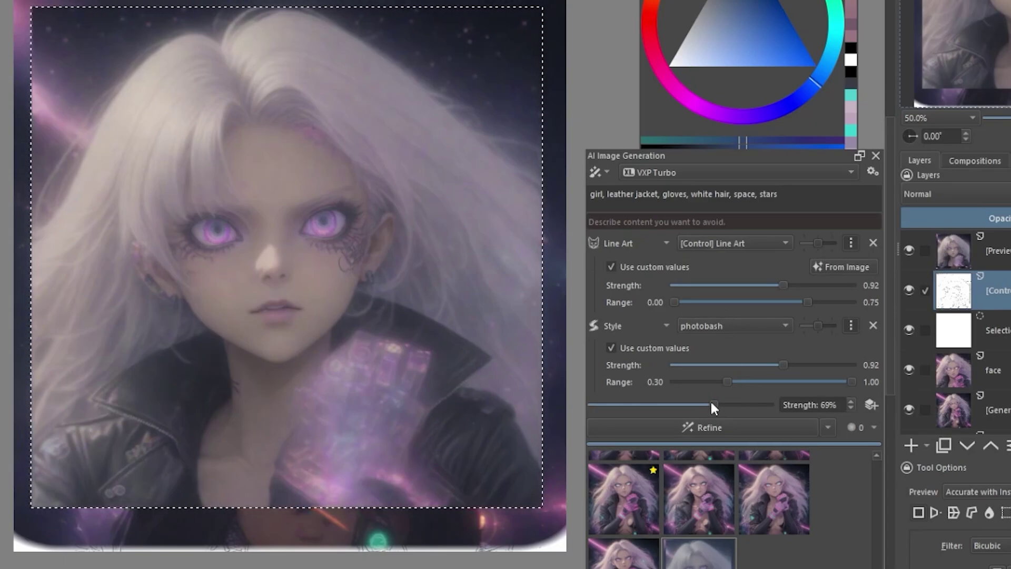
left_click(706, 428)
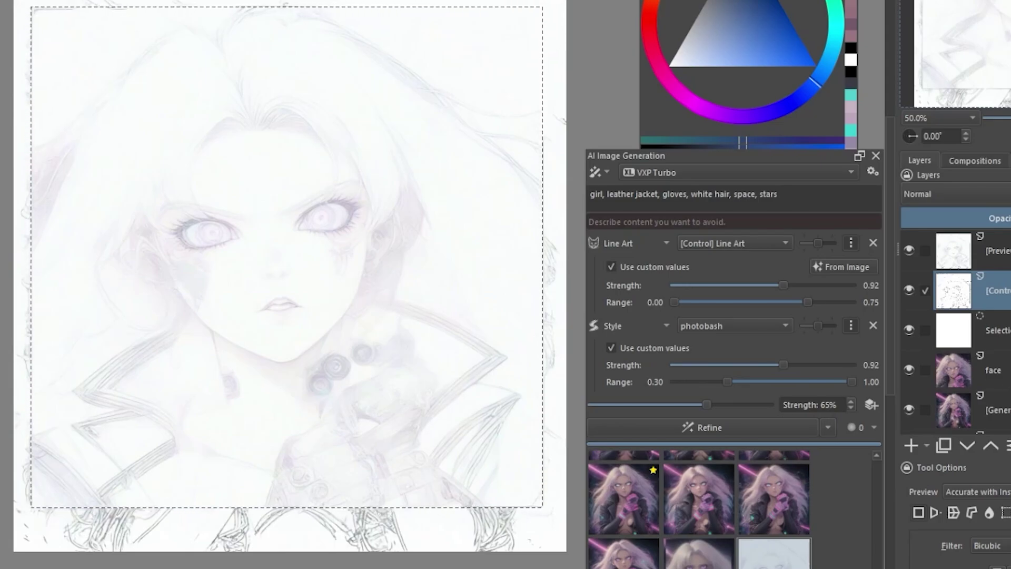
Step: Clear the selection and toggle the preview and Line Art control layers to compare the line art with the face image
key("ctrl+shift+a")
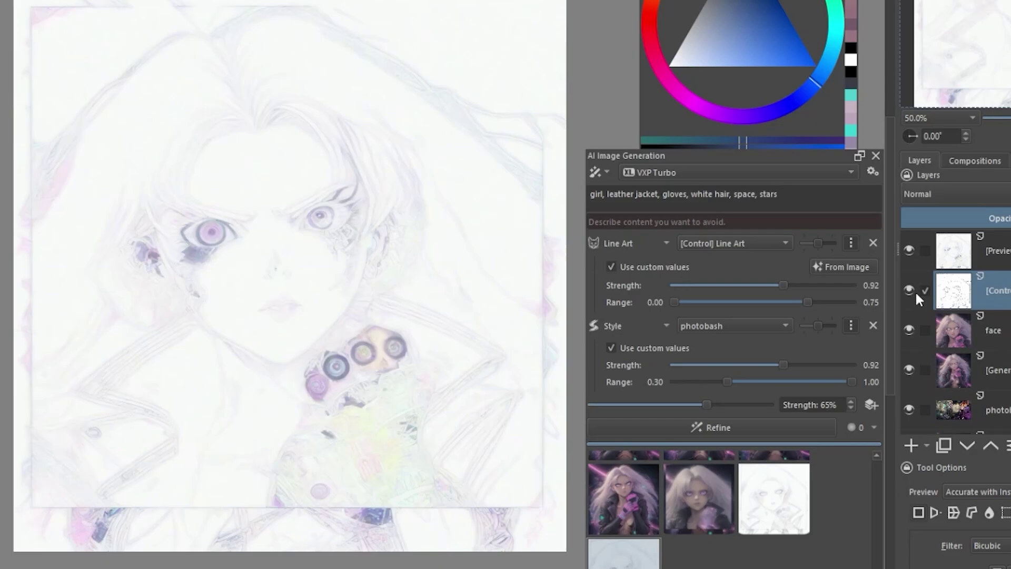
left_click(909, 249)
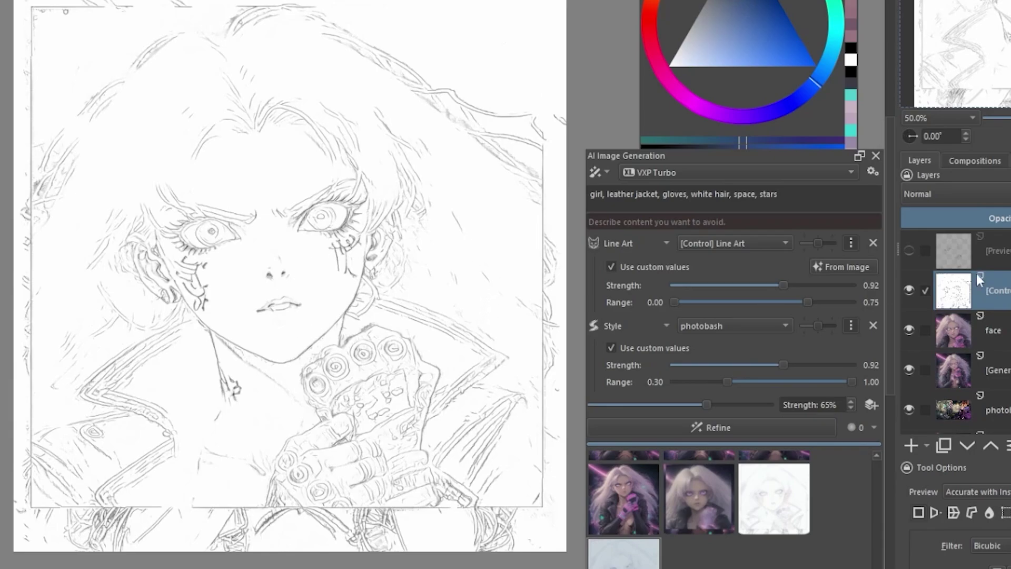
left_click(908, 290)
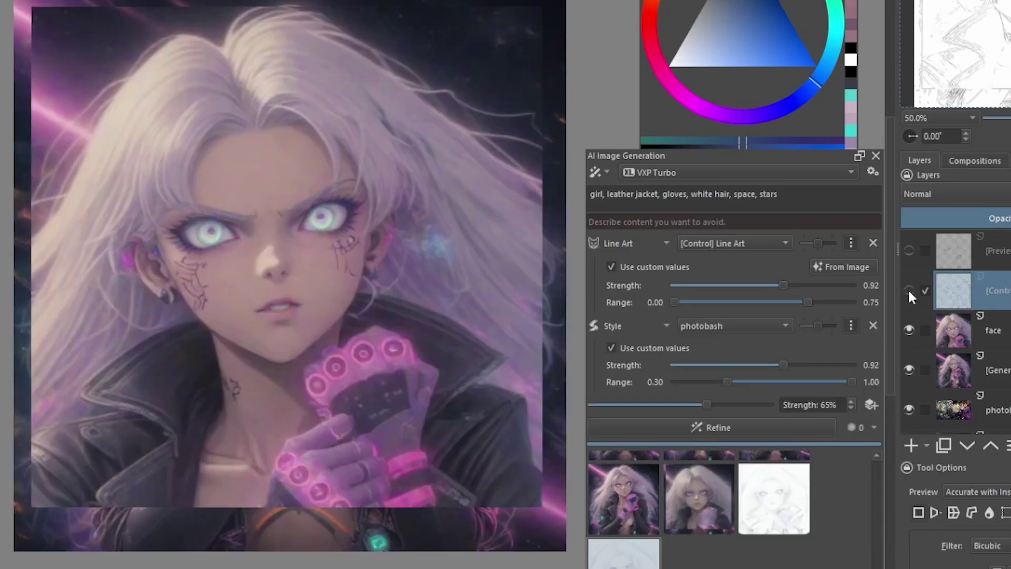
left_click(909, 289)
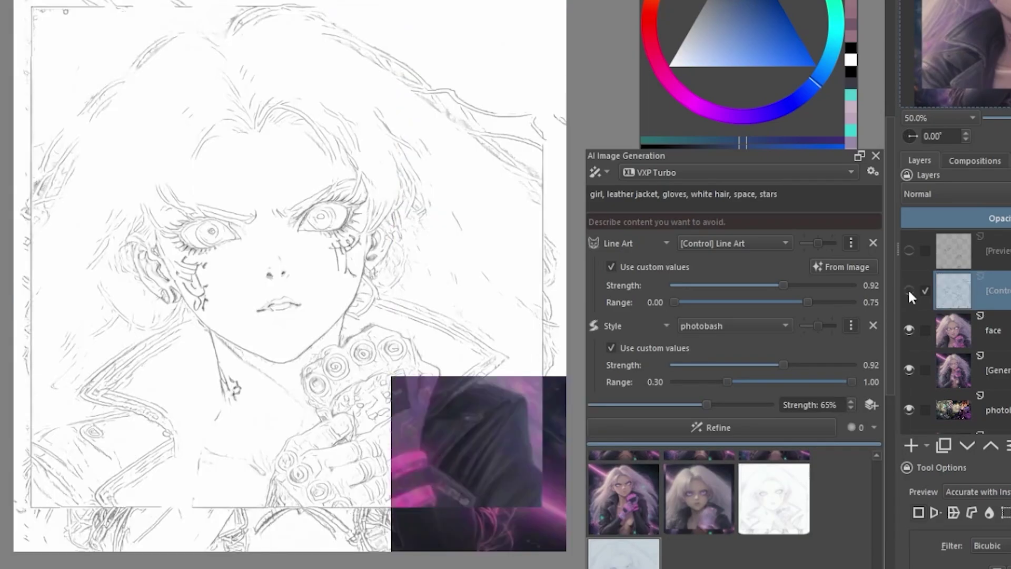
left_click(908, 289)
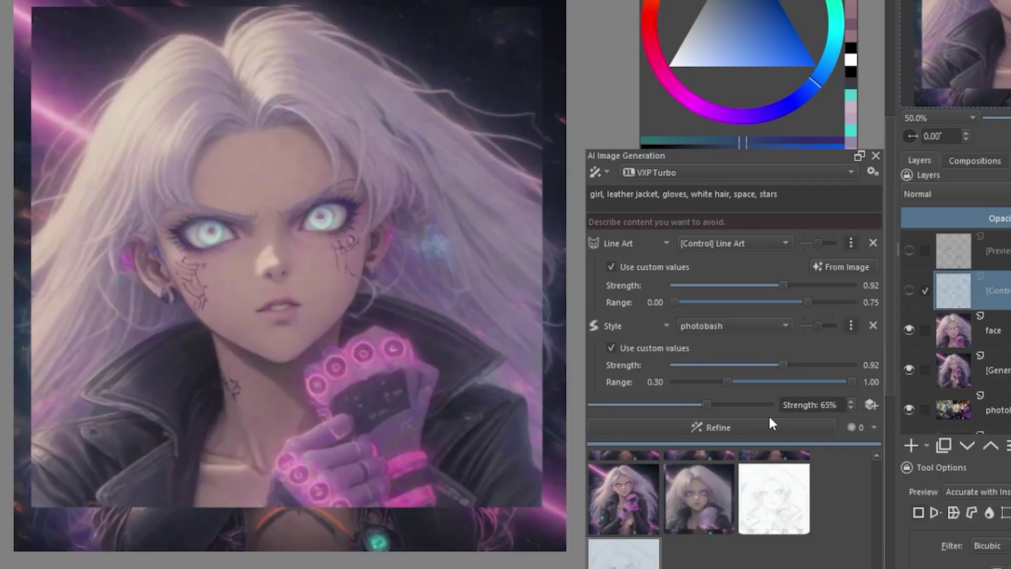
left_click(909, 290)
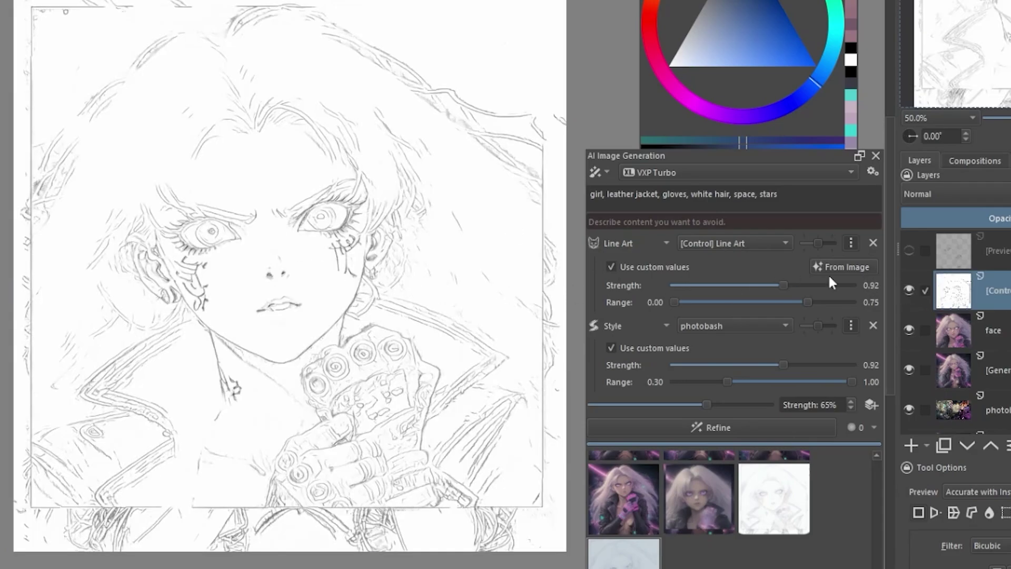
Step: Move the Line Art control layer beneath the generated image layer, and refine again, comparing the preview with the face layer
key("ctrl+Page_Down")
key("ctrl+Page_Down")
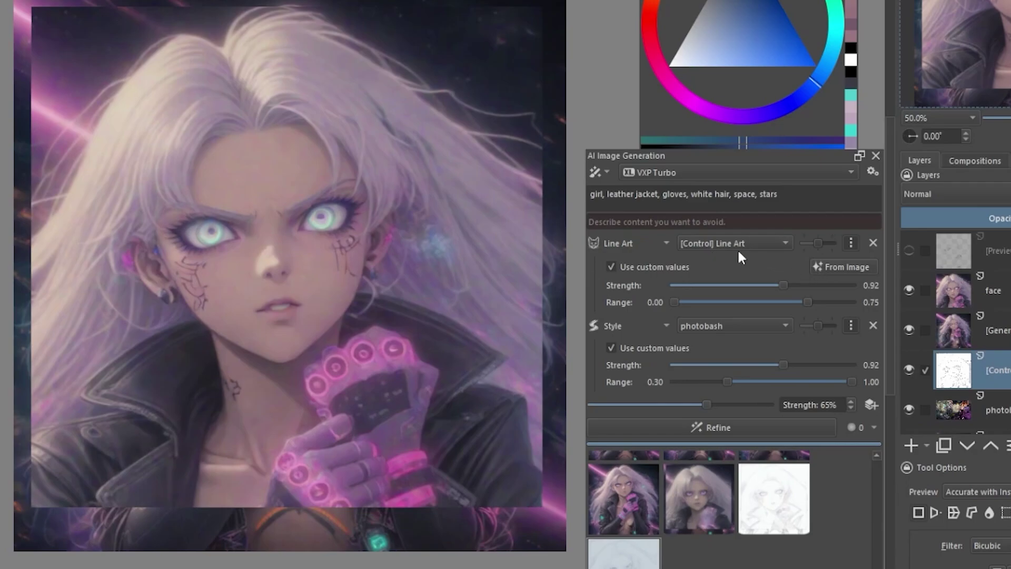
left_click(910, 251)
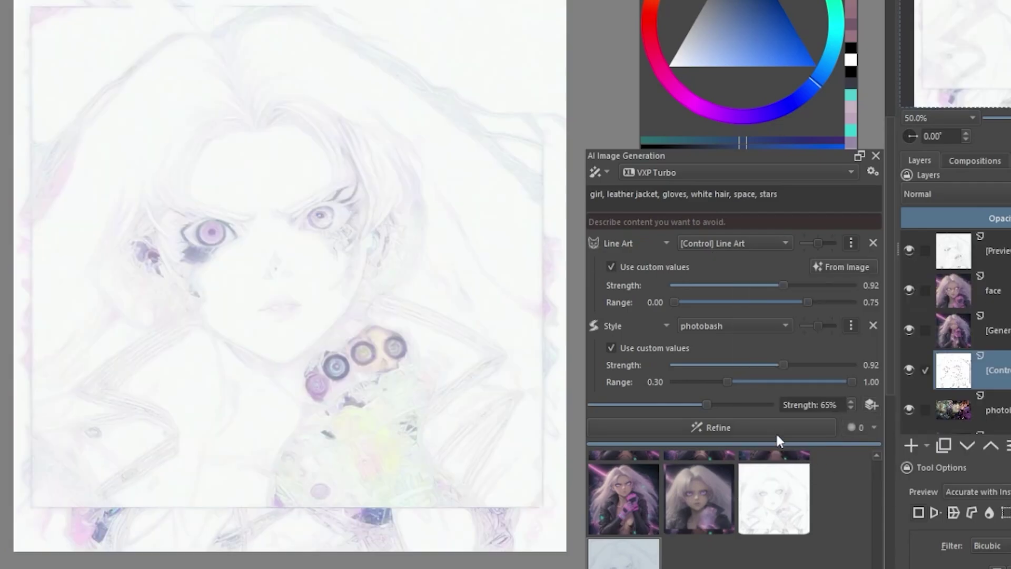
left_click(766, 422)
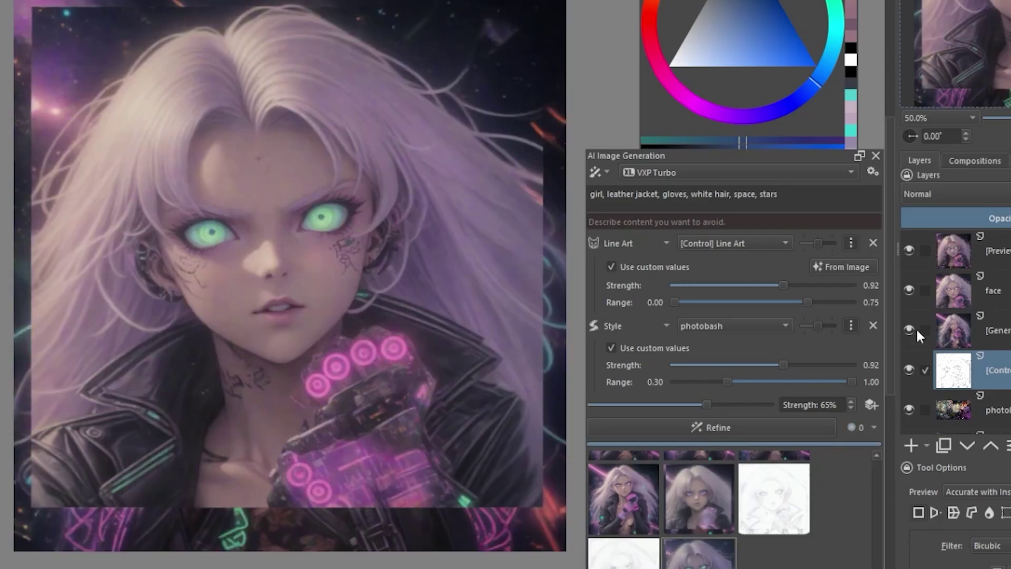
left_click(910, 248)
left_click(910, 248)
left_click(910, 248)
left_click(910, 248)
Step: Refine with the photobash style strength at 0.16 and again at 1.14, comparing the preview with the face layer
left_click_drag(782, 367, 695, 375)
left_click(694, 428)
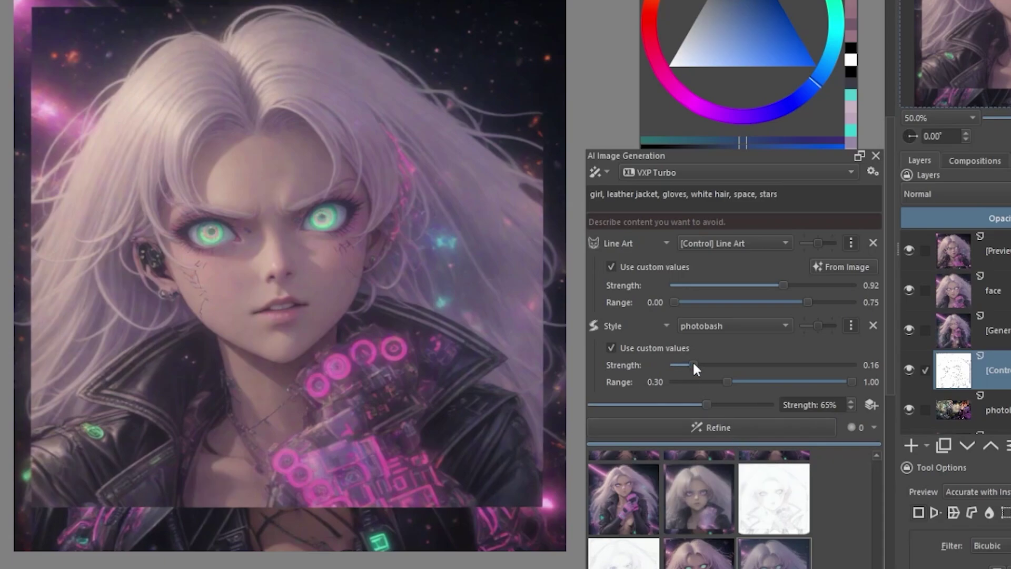
left_click_drag(694, 365, 808, 365)
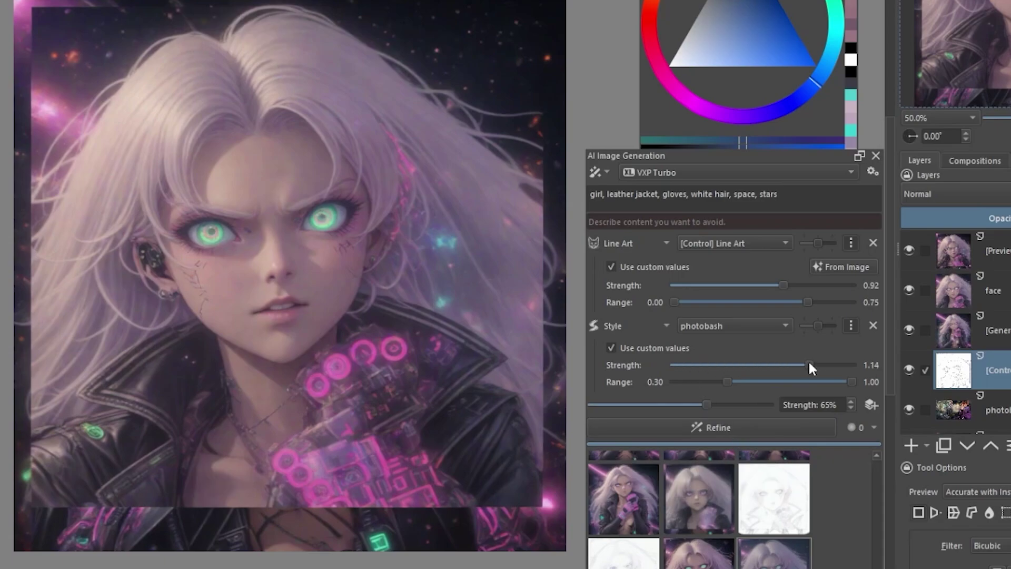
left_click(798, 431)
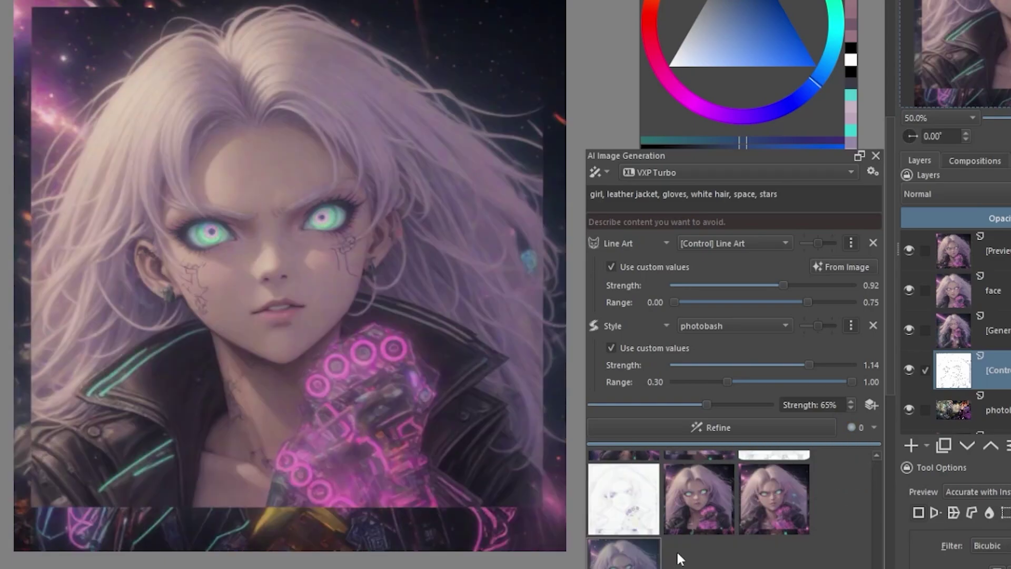
left_click(909, 251)
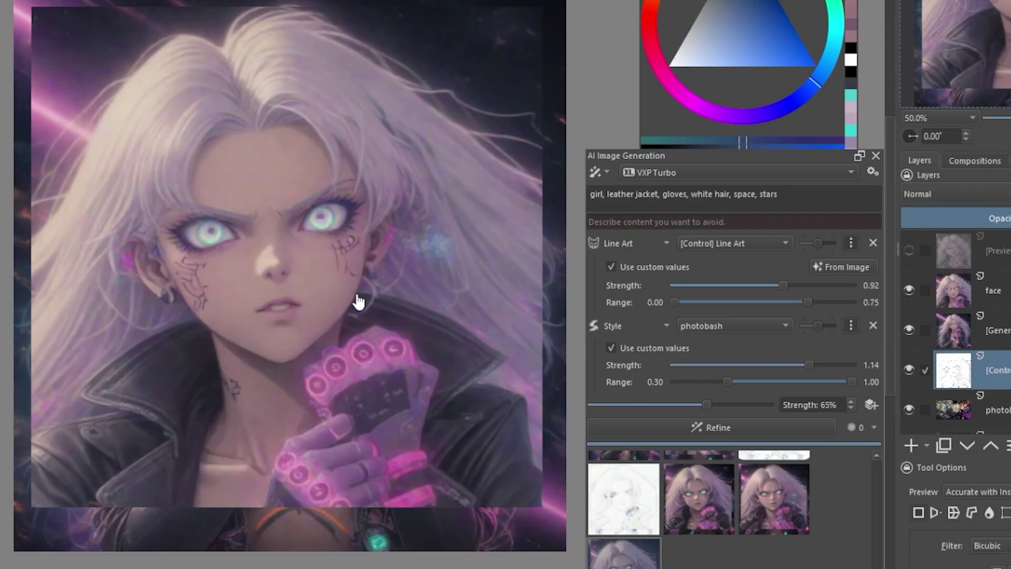
left_click(909, 250)
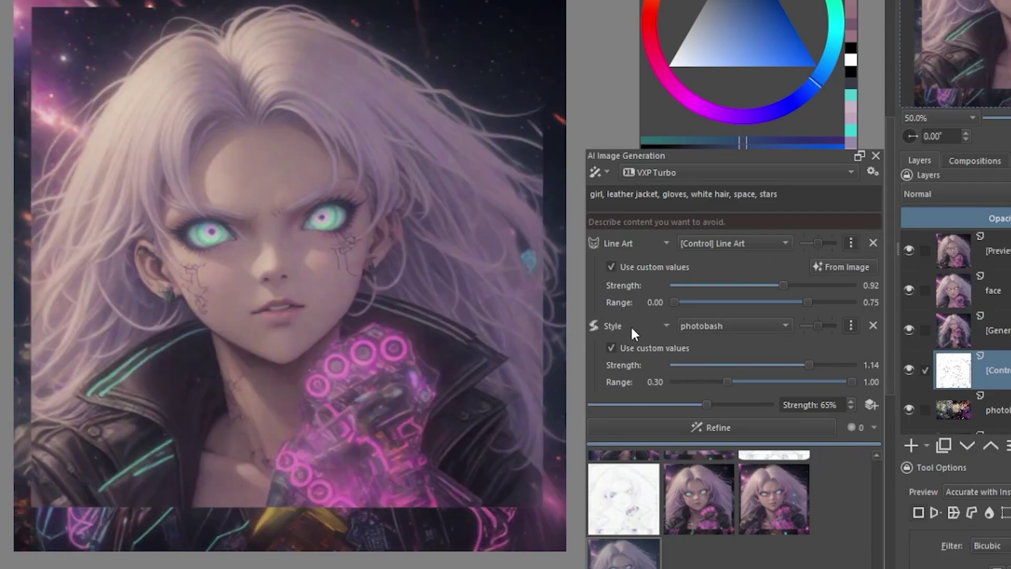
Step: Set the Style control to use the face layer instead of photobash and refine the image twice
left_click(713, 332)
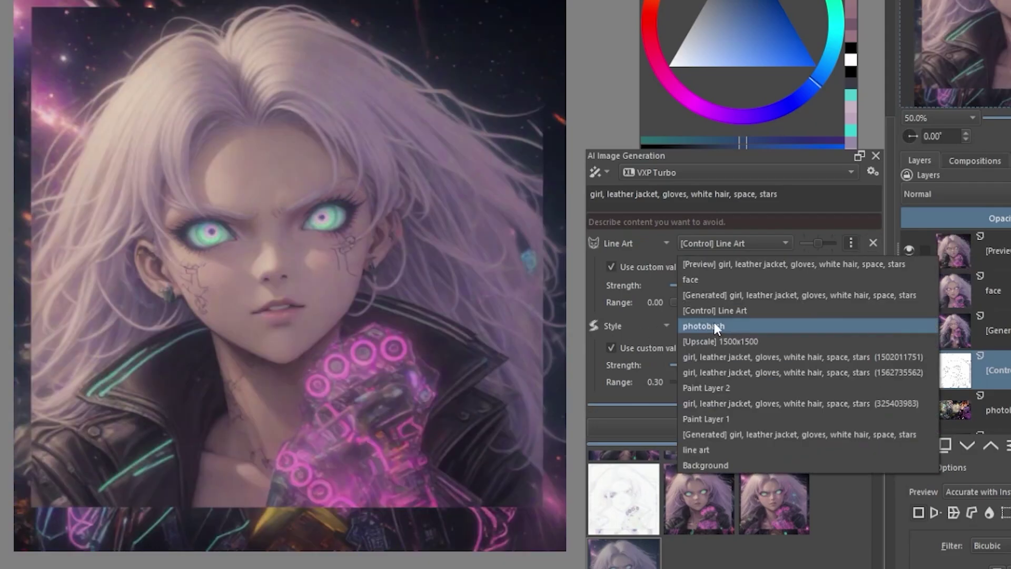
left_click(693, 280)
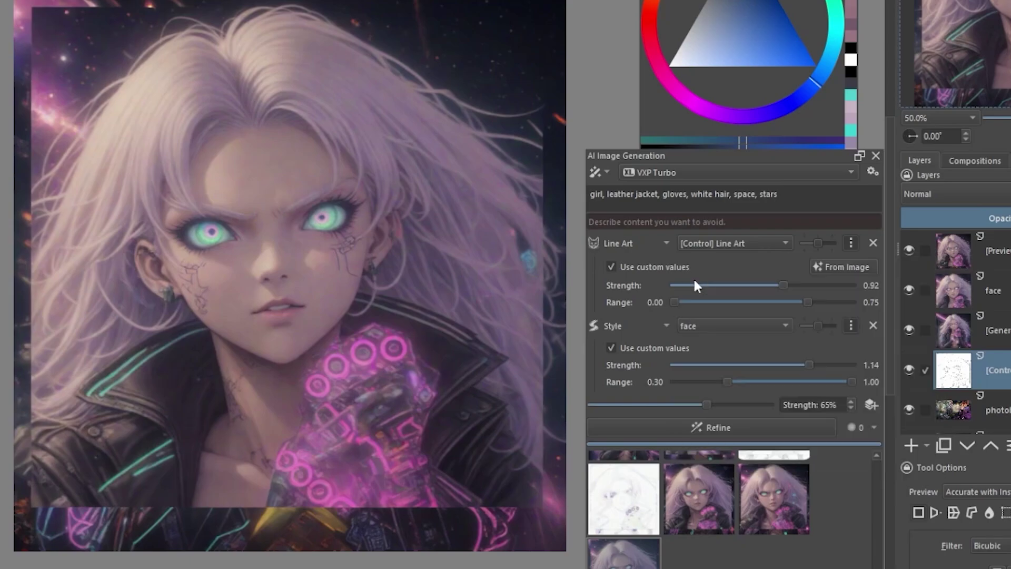
left_click(908, 249)
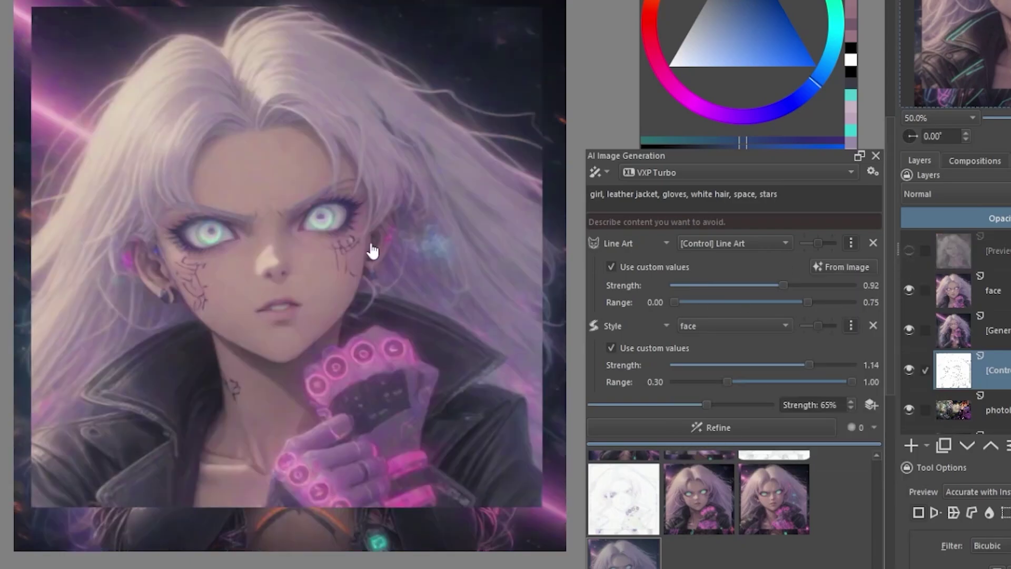
mouse_move(912, 252)
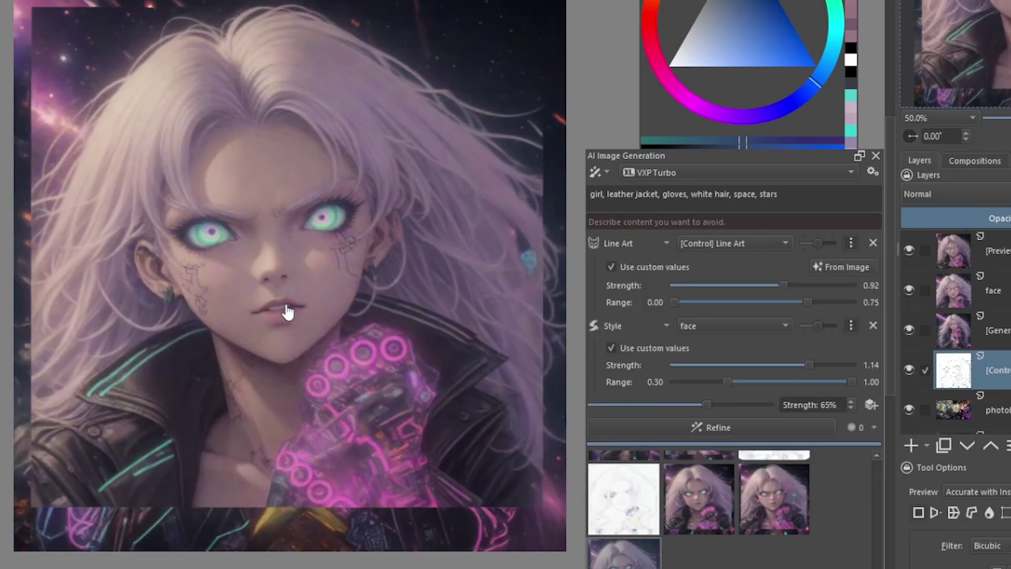
left_click(695, 428)
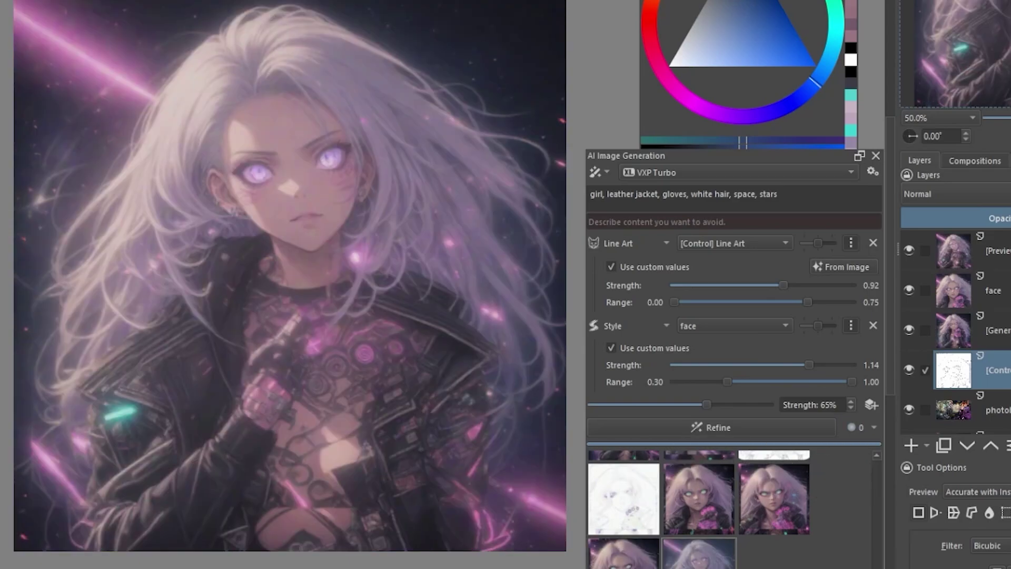
left_click(751, 426)
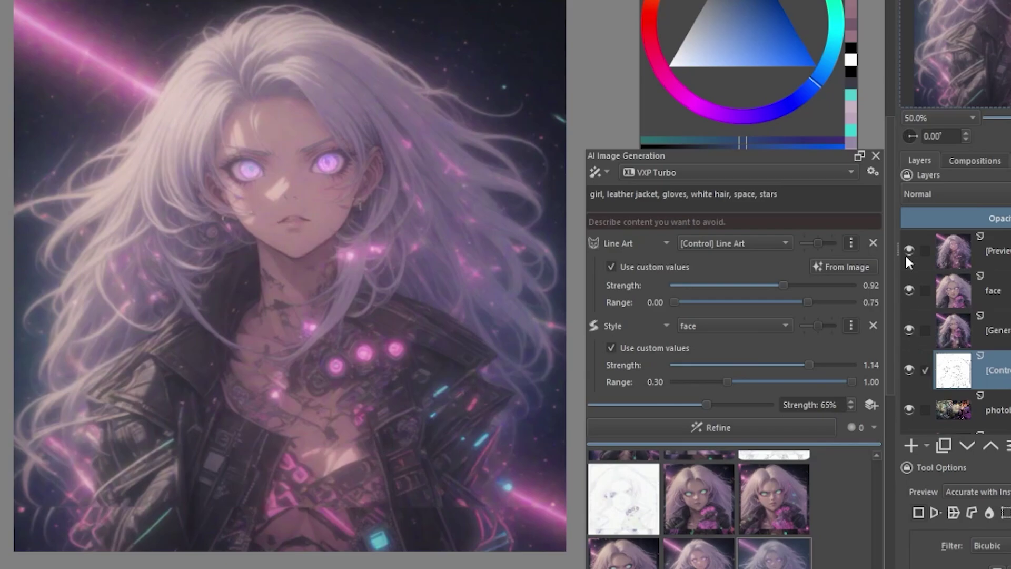
Step: Toggle the preview, face and generated layers to compare them with the underlying line art control
left_click_drag(906, 257, 912, 287)
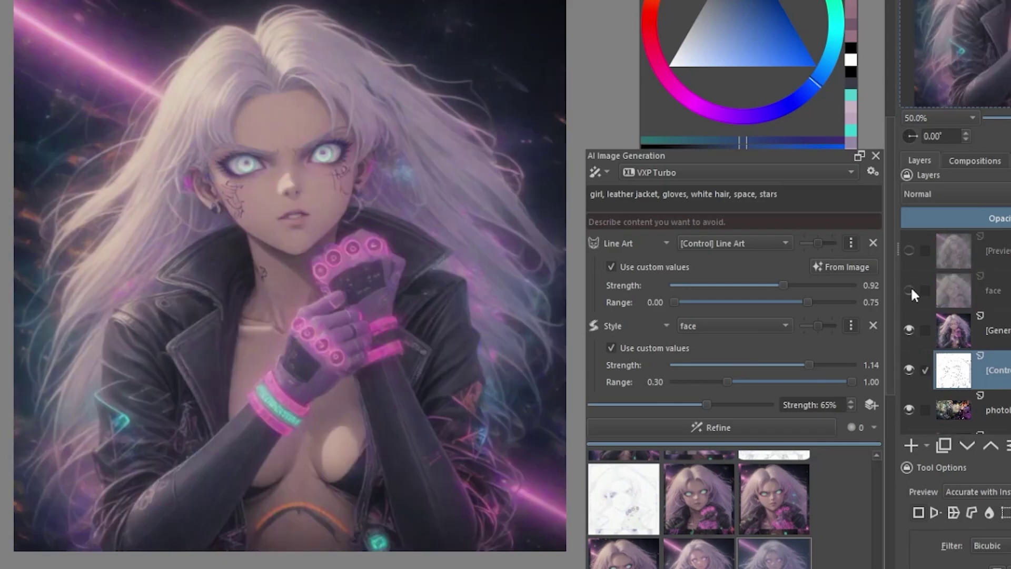
mouse_move(911, 287)
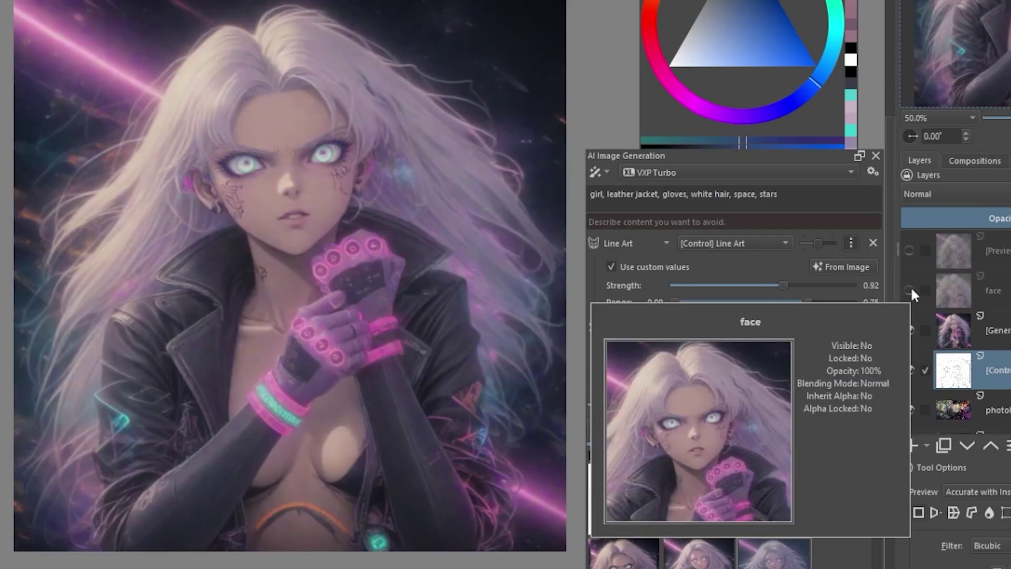
left_click(911, 289)
left_click(911, 290)
left_click(909, 330)
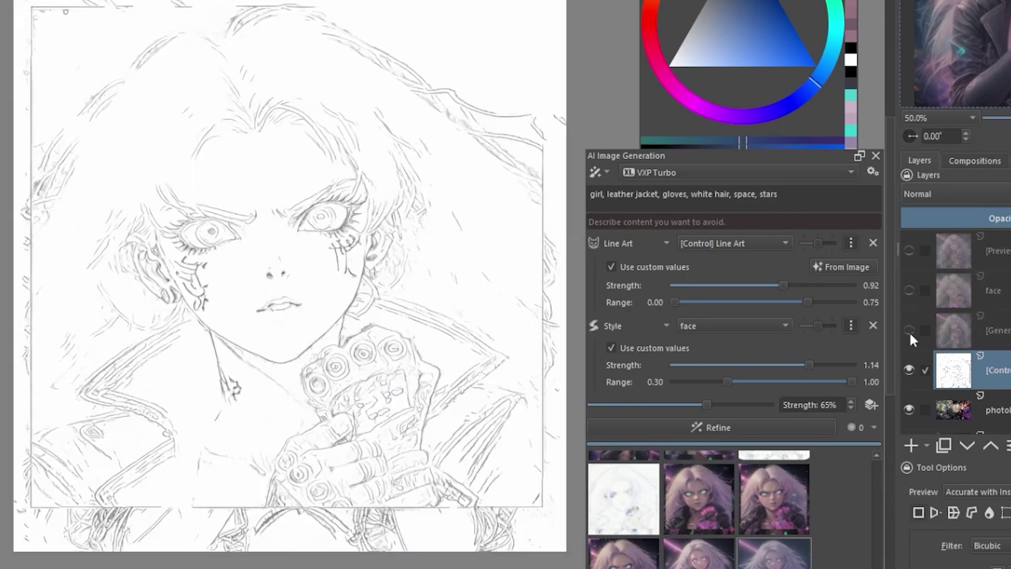
left_click(908, 331)
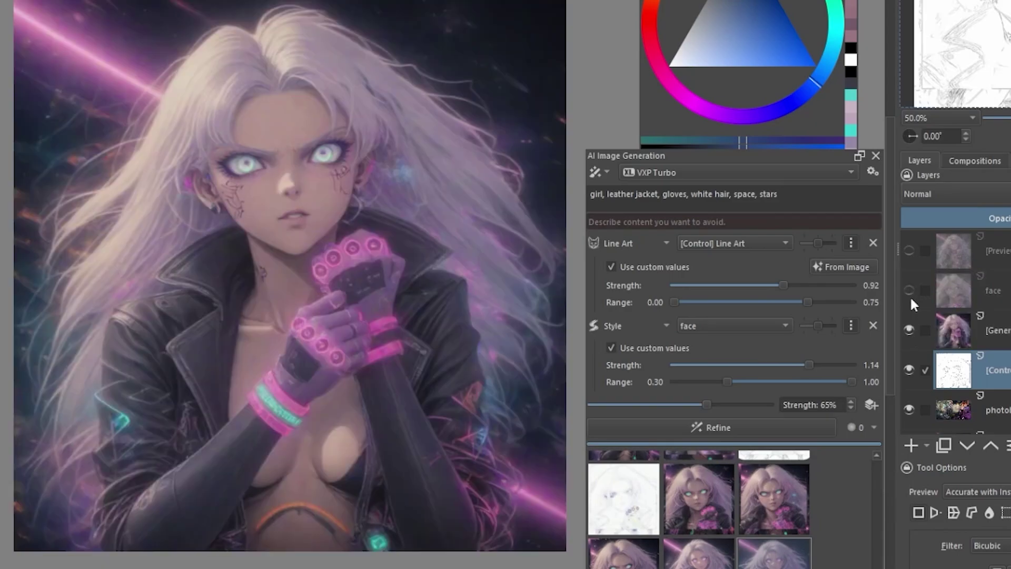
left_click(908, 289)
left_click(908, 289)
Step: Duplicate the Line Art control layer and rename the copy "New control"
right_click(1008, 375)
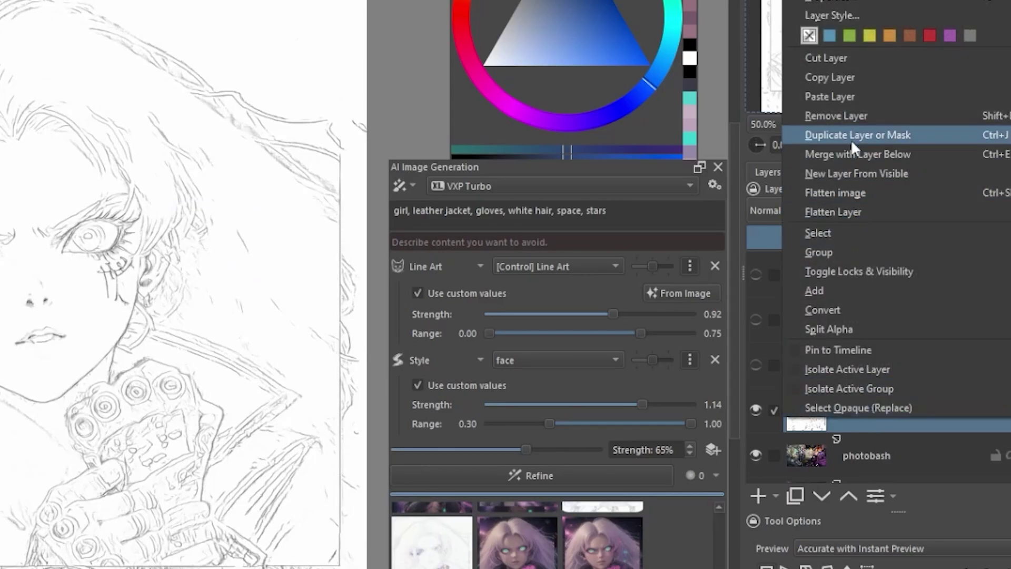
left_click(851, 137)
double_click(851, 411)
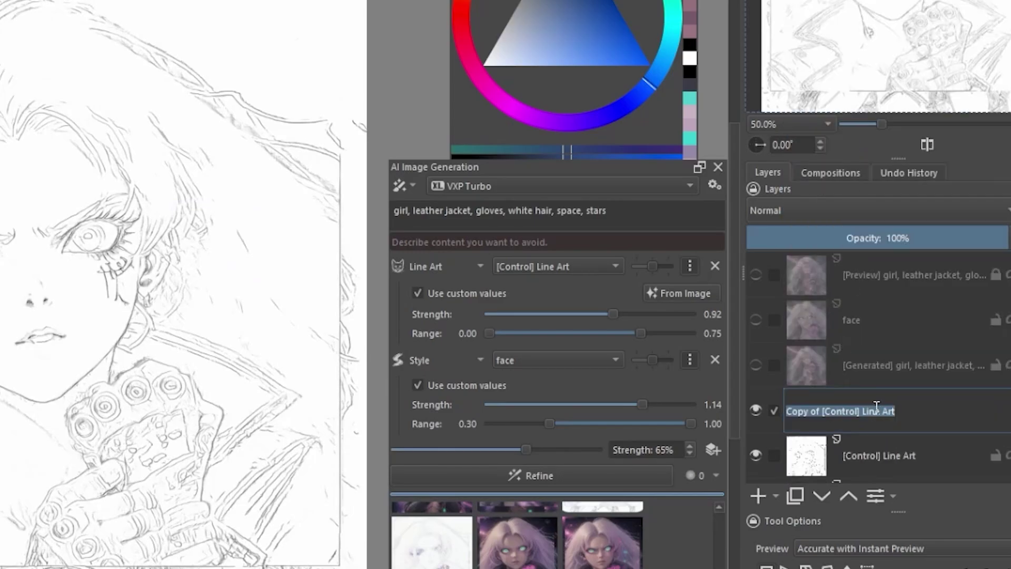
type("New control")
key("Return")
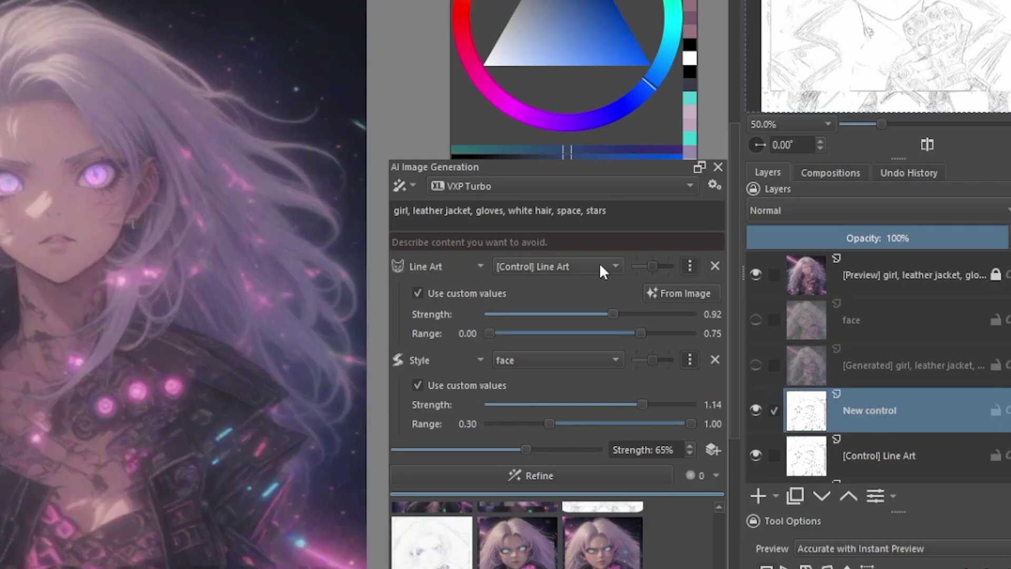
Step: Set the Line Art control to use the "New control" layer and refine the image
left_click(599, 262)
left_click(596, 252)
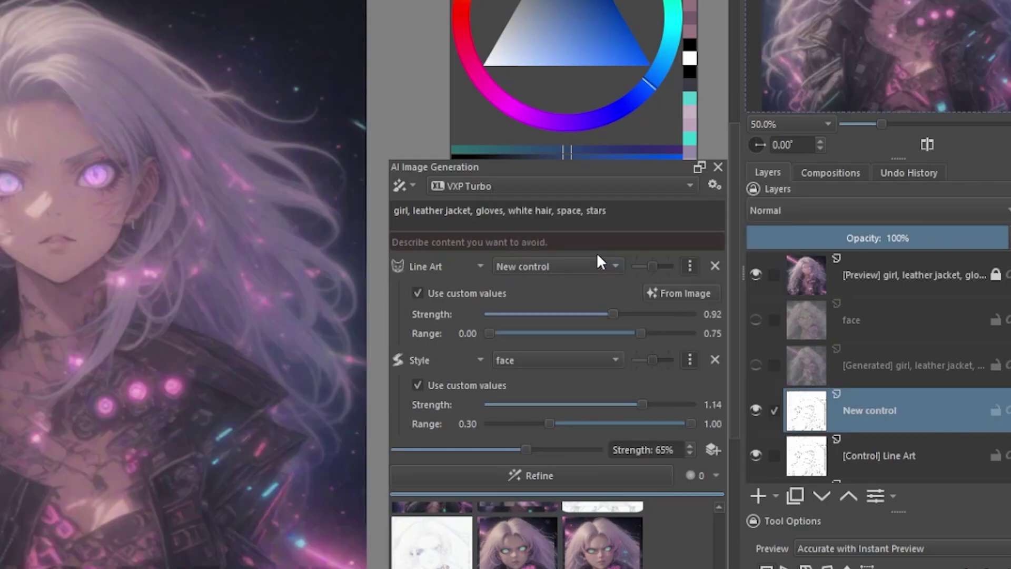
left_click(584, 472)
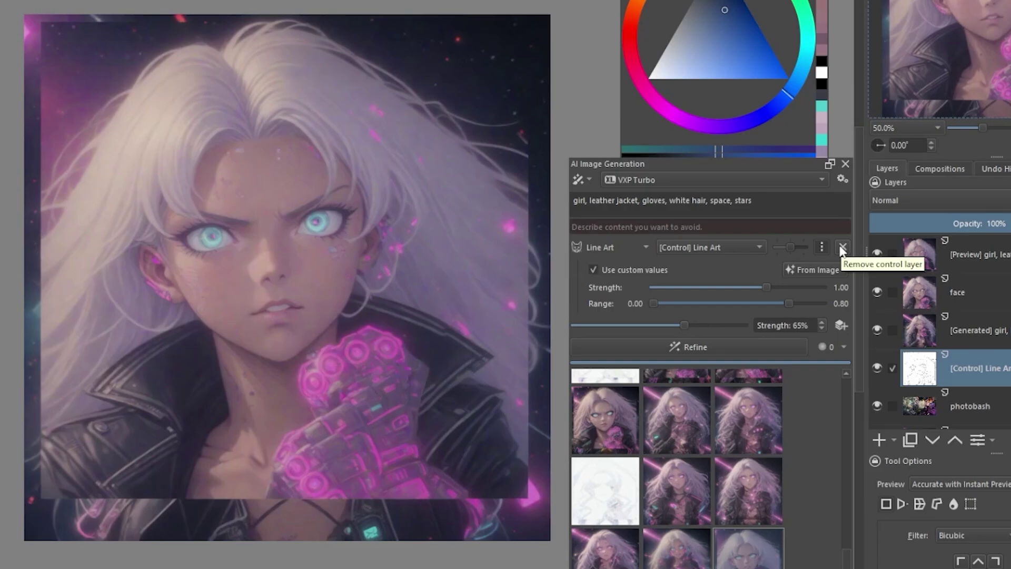
Step: Add a second control layer beside the Line Art control and set its type to Style
left_click(840, 326)
left_click(605, 327)
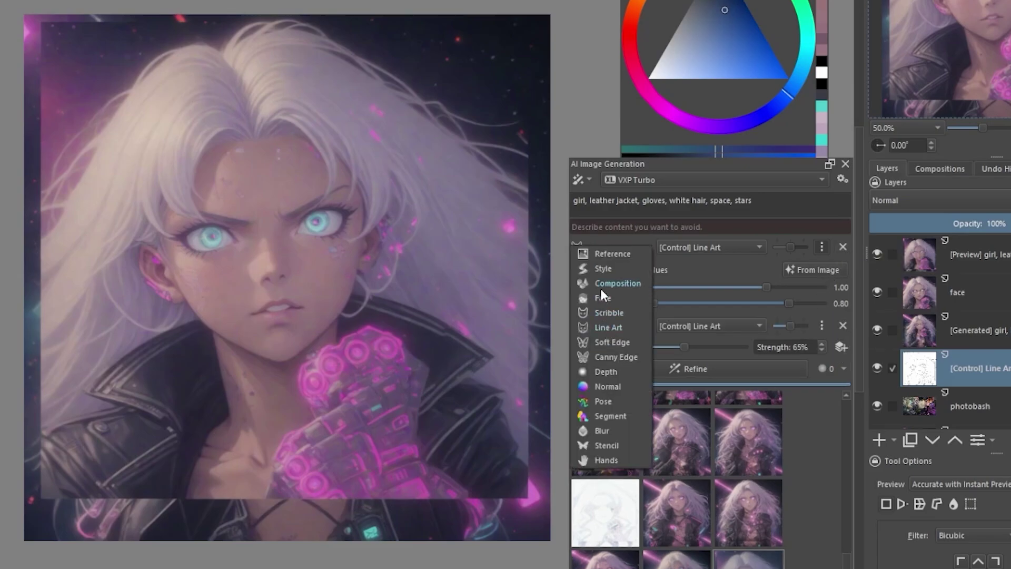
left_click(607, 268)
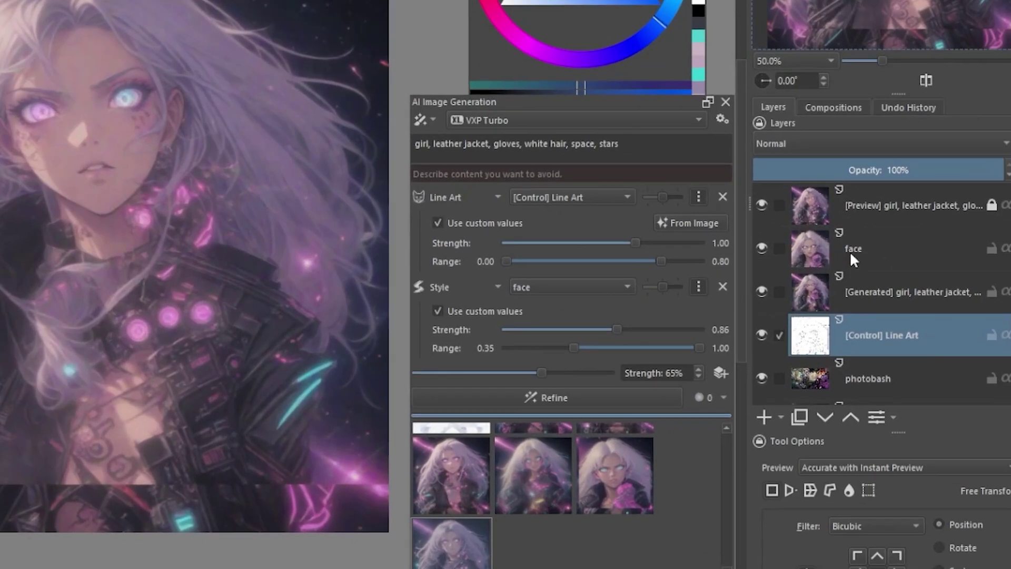
Step: Duplicate the "face" layer and rename the copy "new face"
right_click(852, 254)
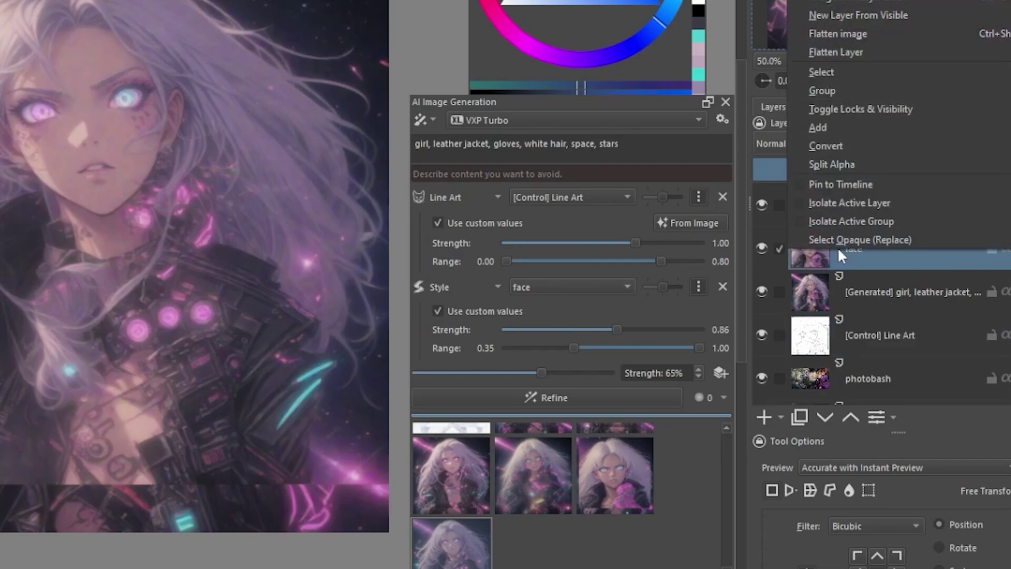
key("ctrl+j")
double_click(876, 250)
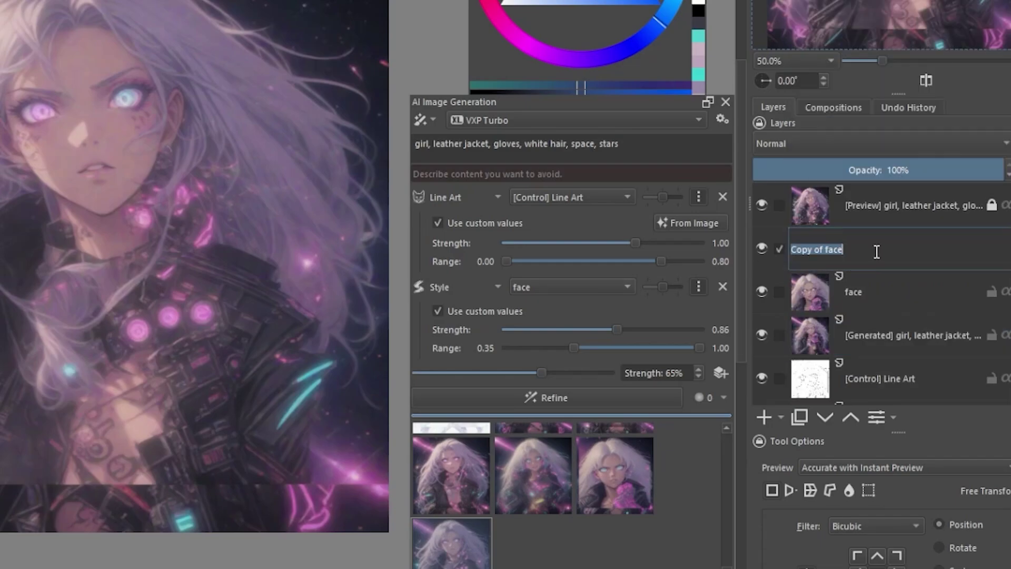
type("new face")
key("Return")
Step: Set the Style control to use the "new face" layer and refine the image at 65% strength
left_click(614, 284)
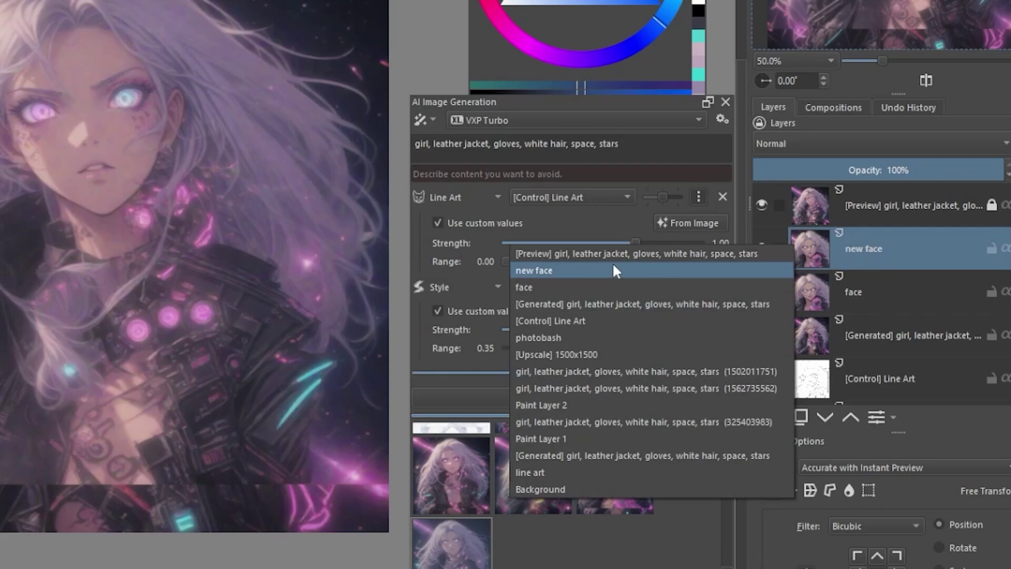
left_click(612, 267)
left_click(550, 397)
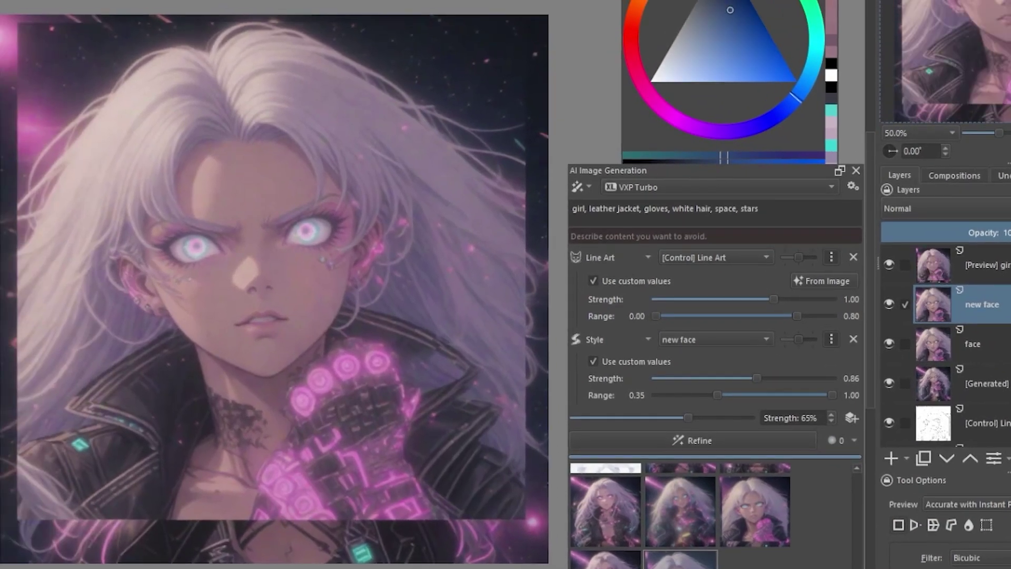
Step: Hide the preview, "new face" and "face" layers one after another to compare them with the full-figure generated image
left_click(889, 265)
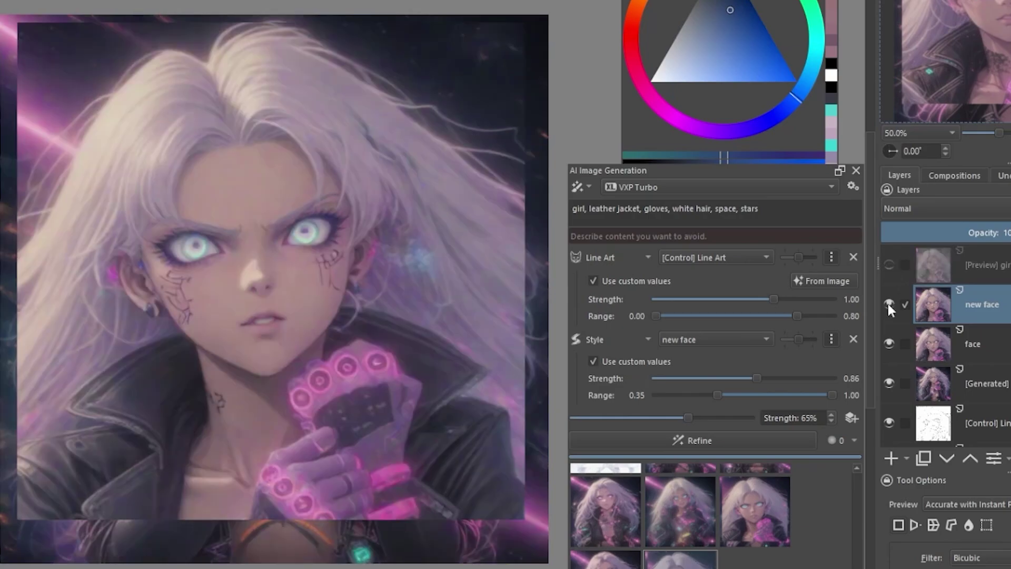
left_click(887, 304)
left_click(888, 304)
left_click(888, 305)
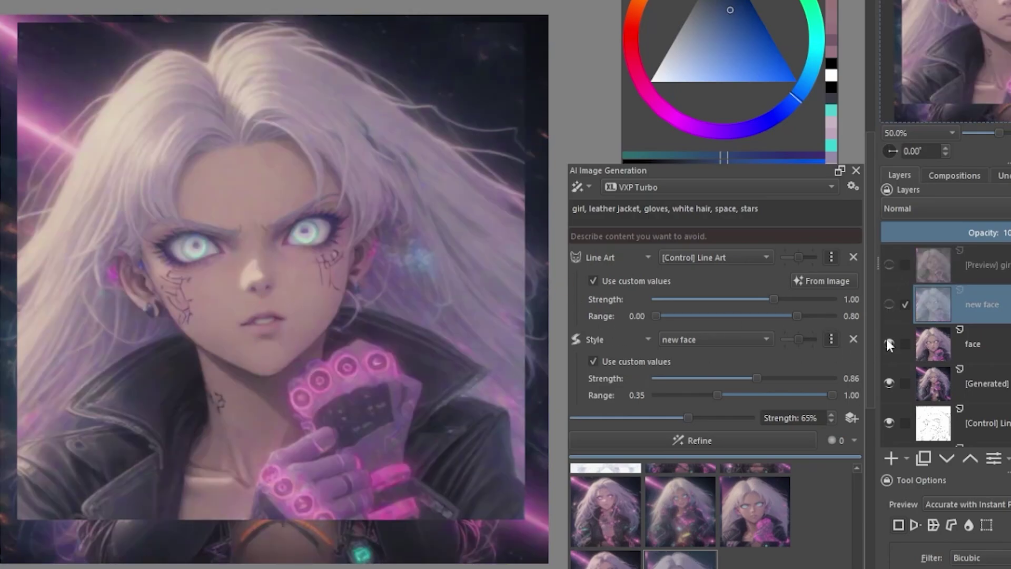
left_click(888, 344)
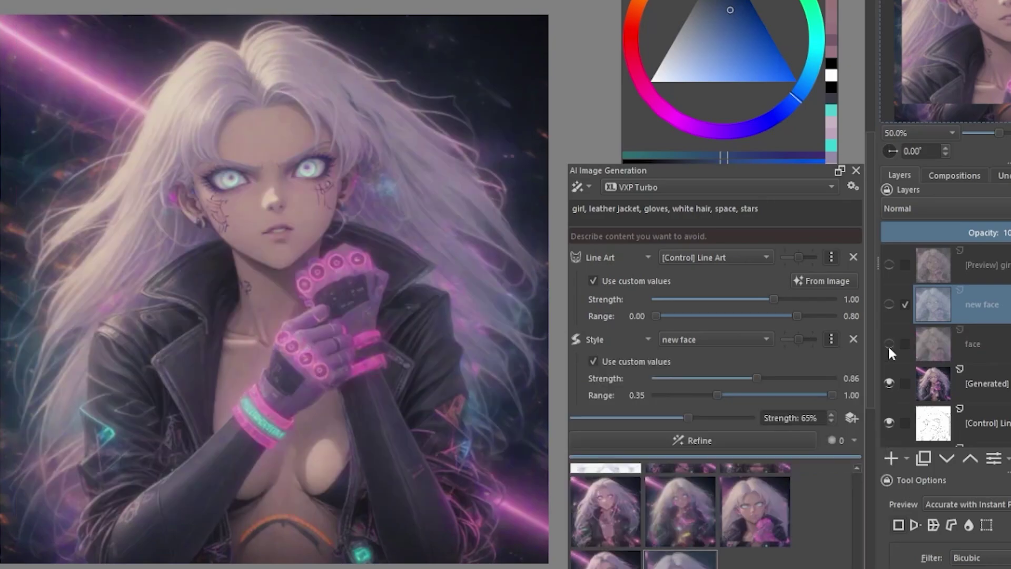
mouse_move(983, 382)
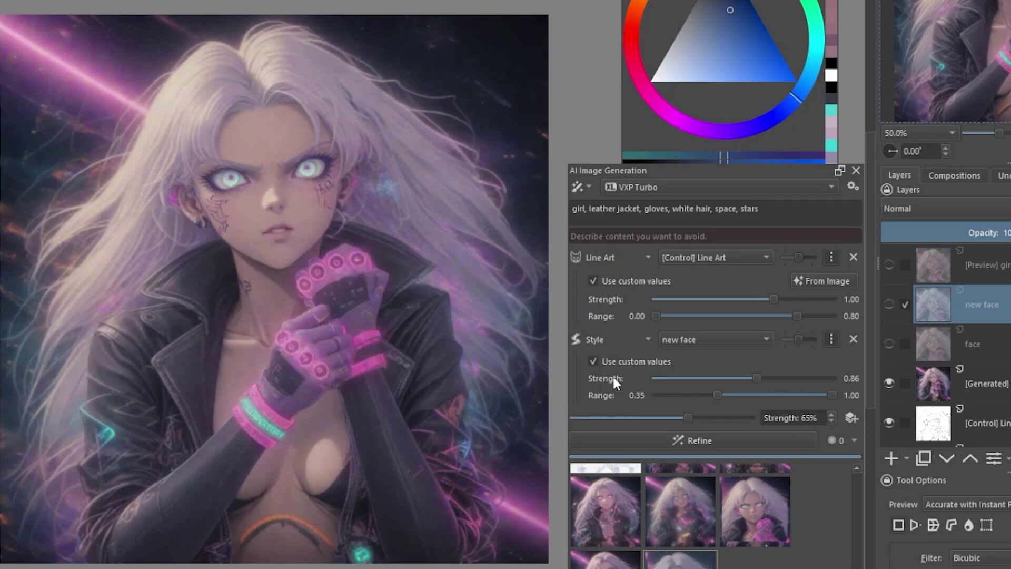
Step: Show the "face", "new face" and preview layers again and toggle the preview against the "new face" layer
left_click(888, 344)
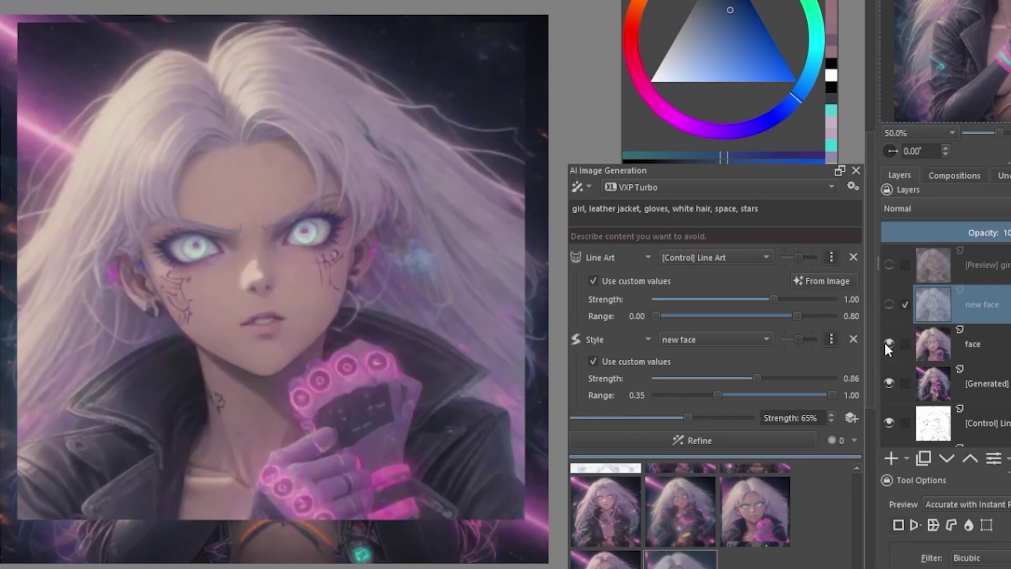
mouse_move(889, 343)
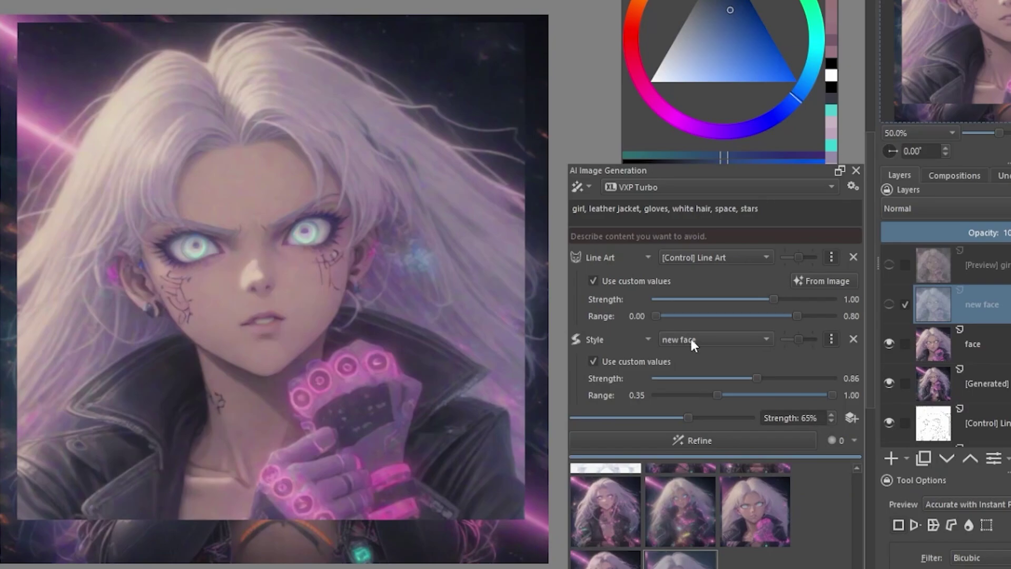
left_click(691, 342)
left_click(691, 342)
left_click_drag(889, 305, 884, 263)
mouse_move(884, 263)
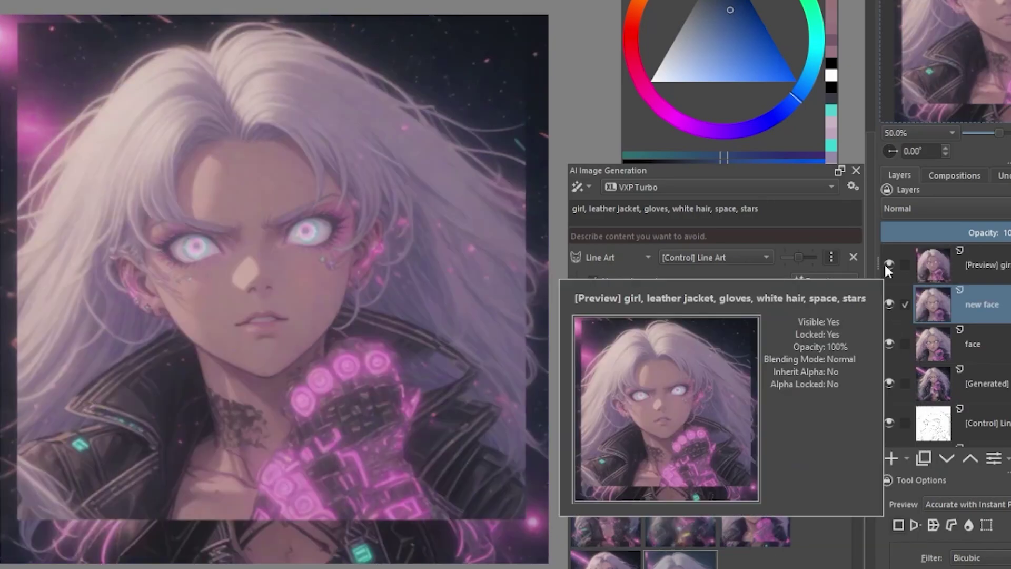
mouse_move(890, 304)
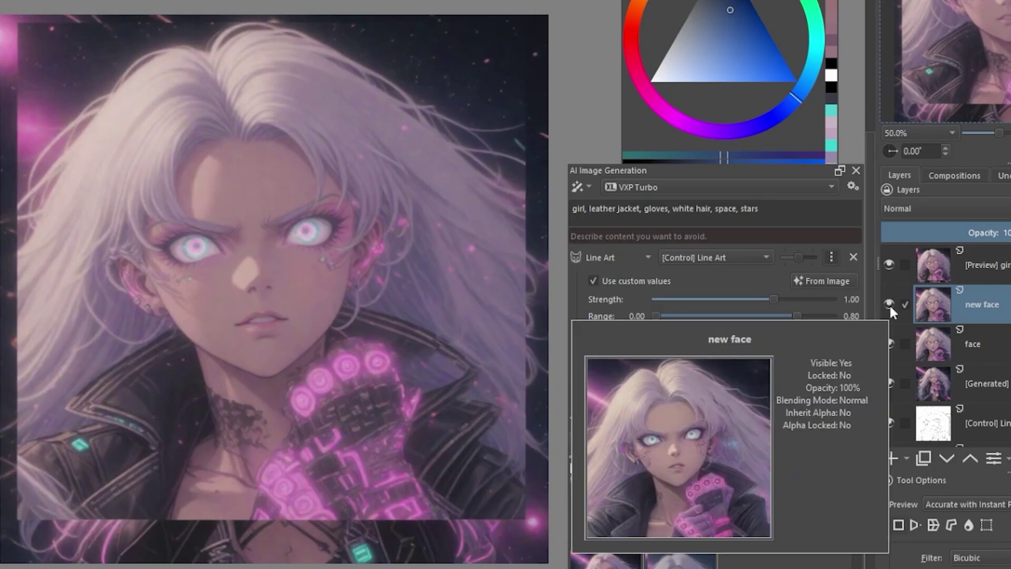
left_click(888, 267)
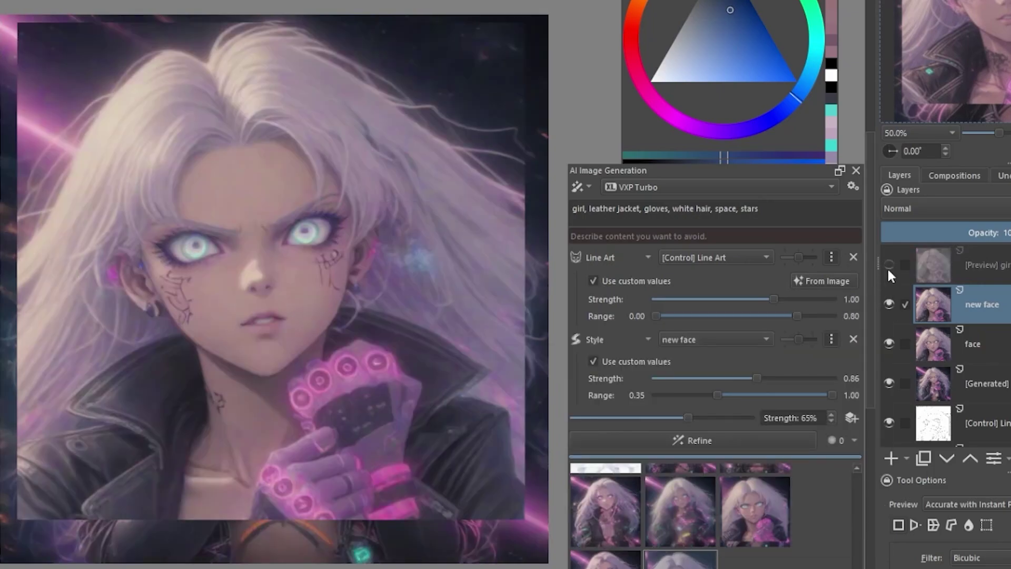
left_click(888, 267)
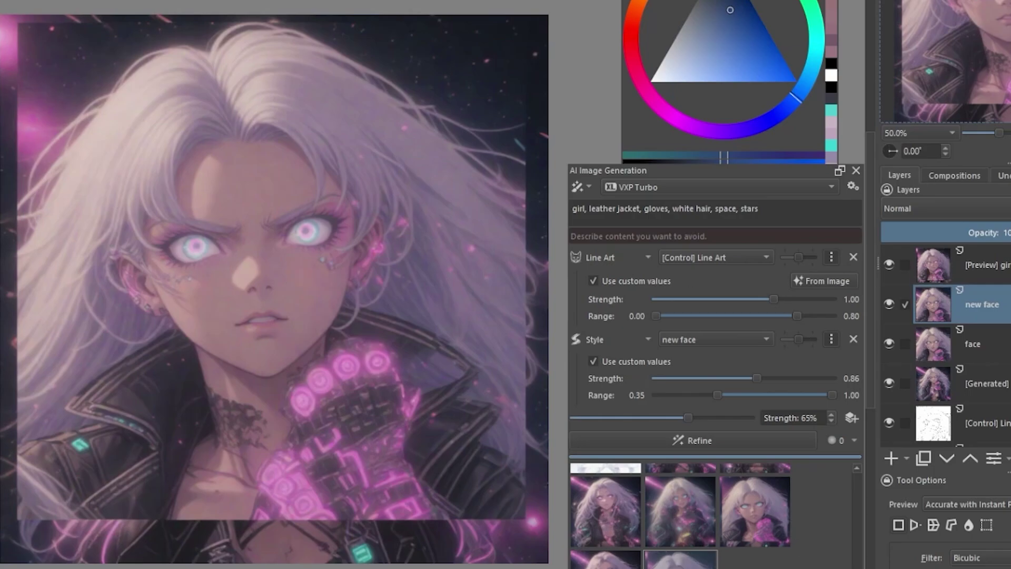
Step: Apply the newest refined face as a layer at 48% opacity and hide the "new face" and "face" layers
double_click(668, 566)
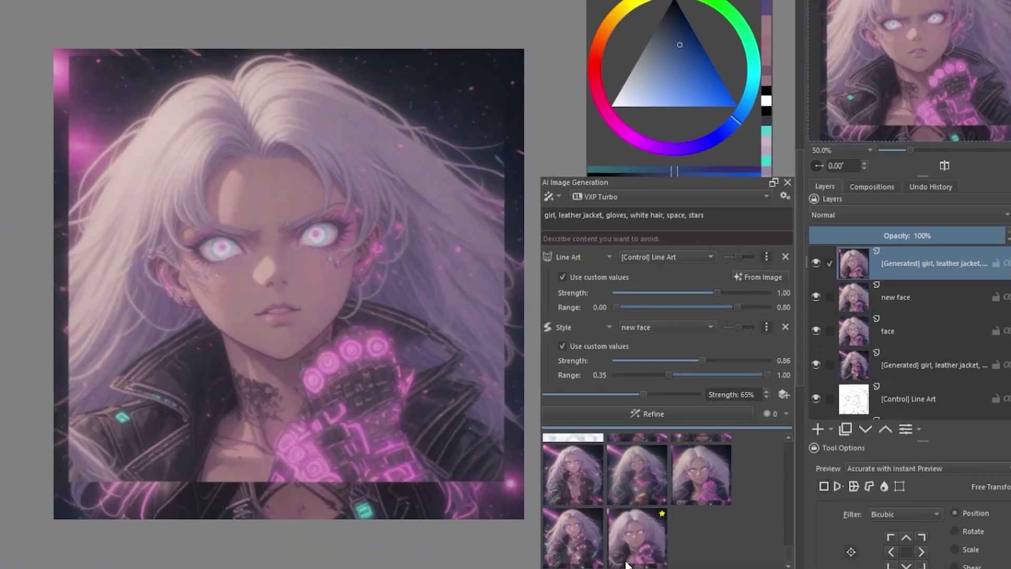
left_click(904, 236)
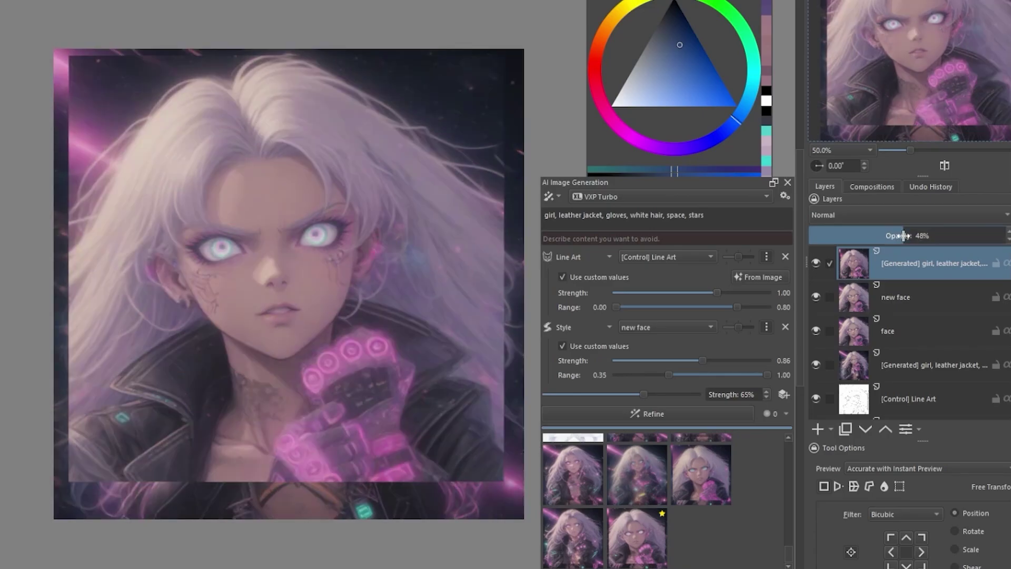
left_click(815, 298)
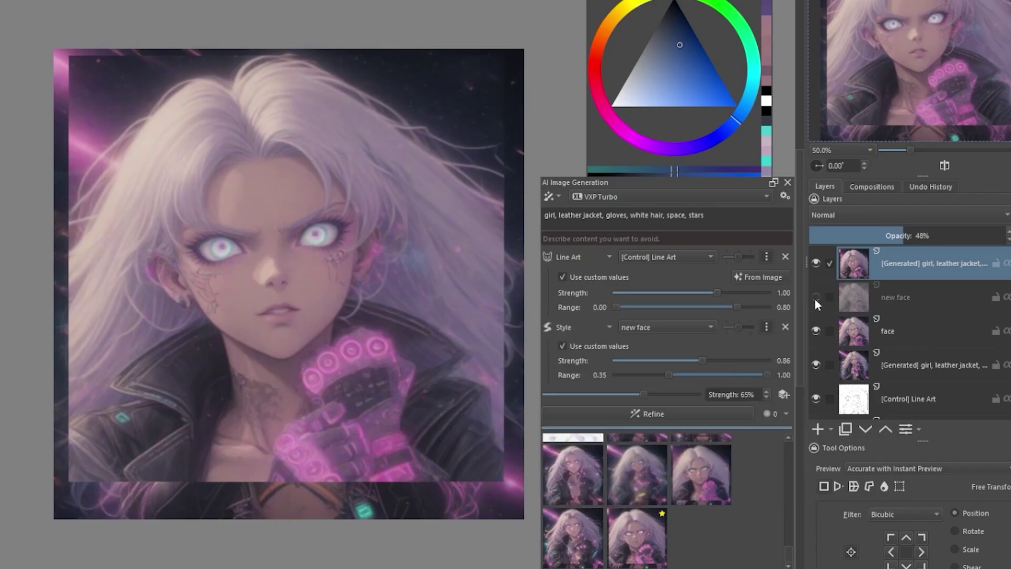
left_click(816, 330)
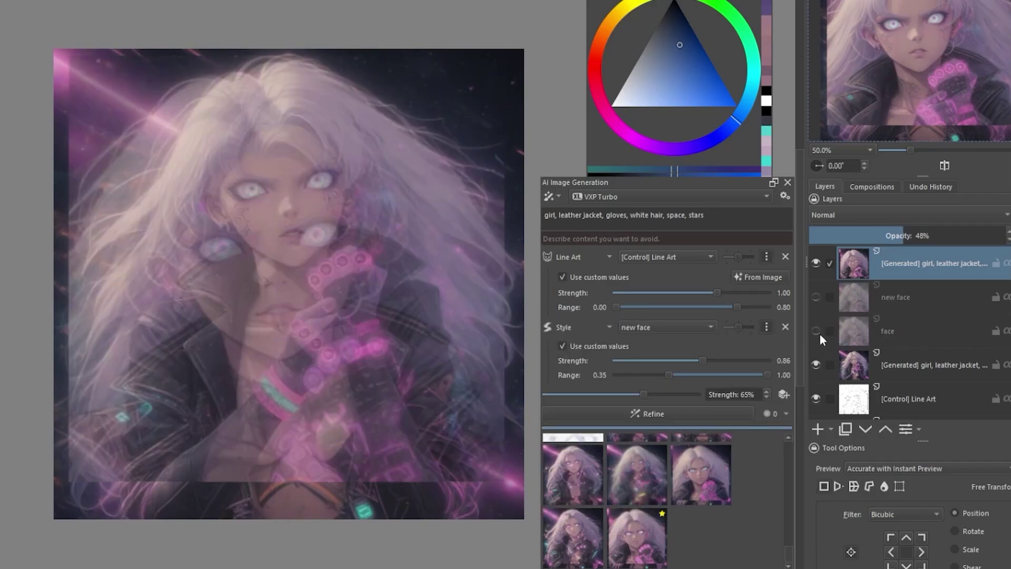
Step: Scale down and move the semi-transparent generated face layer until its face aligns with the full-figure image beneath
mouse_move(542, 62)
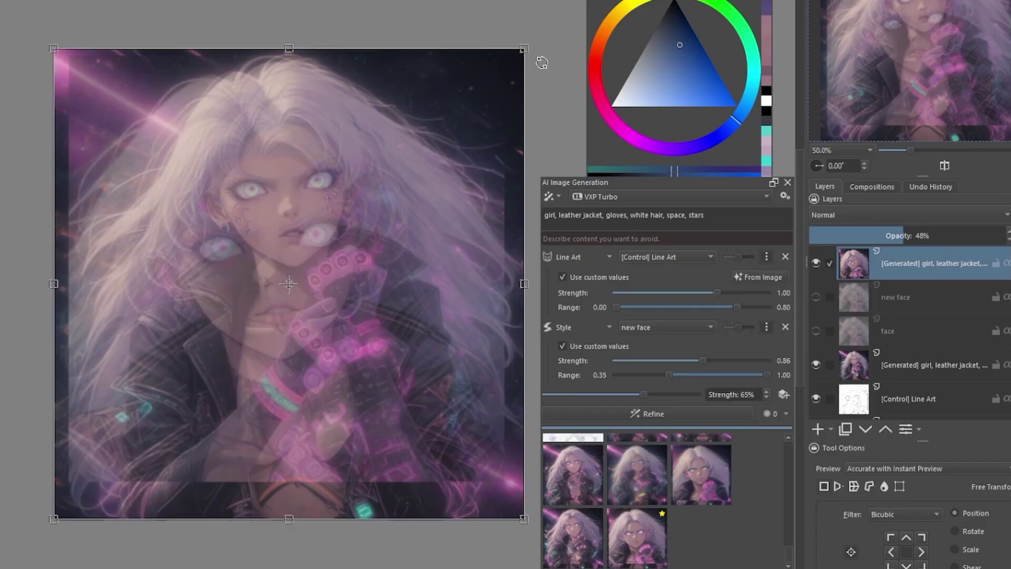
left_click_drag(519, 50, 394, 332)
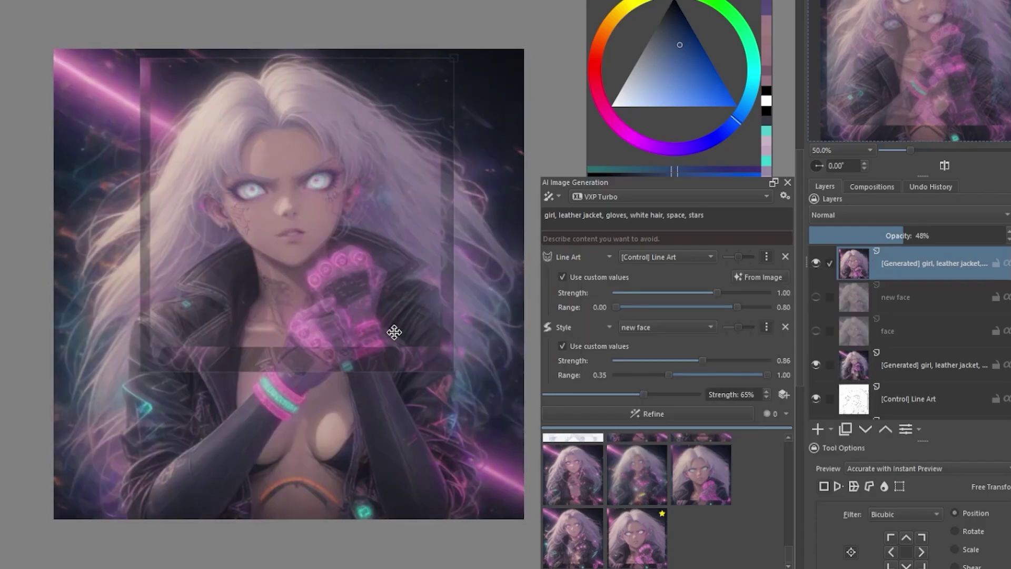
scroll(318, 225, "up", 3)
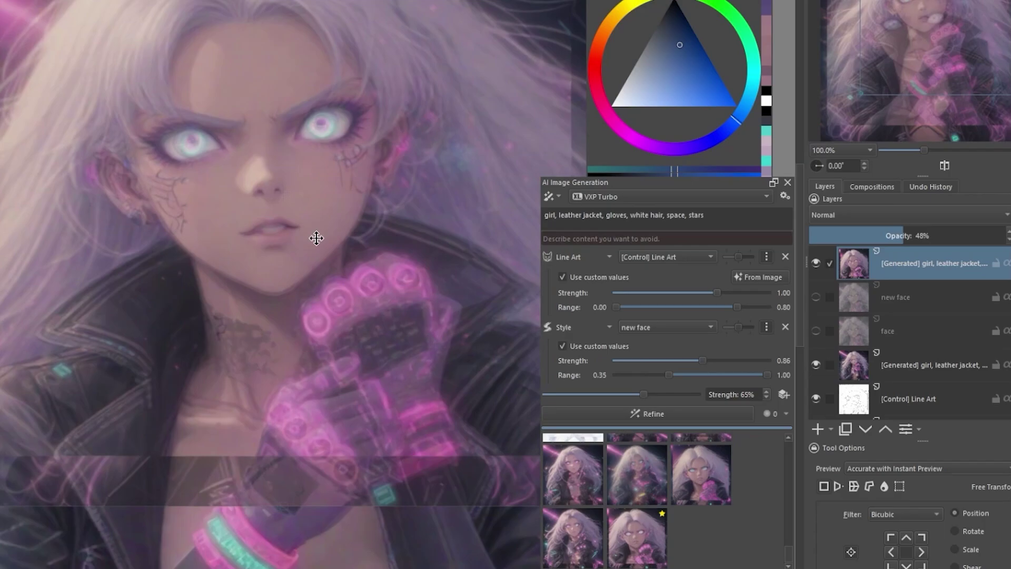
scroll(316, 238, "down", 1)
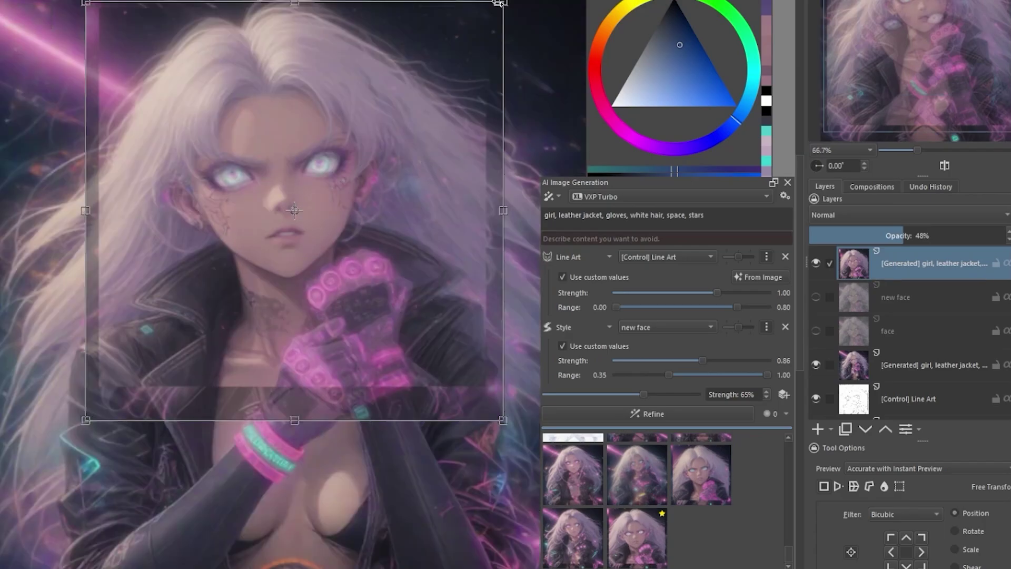
left_click_drag(503, 420, 514, 425)
key("Return")
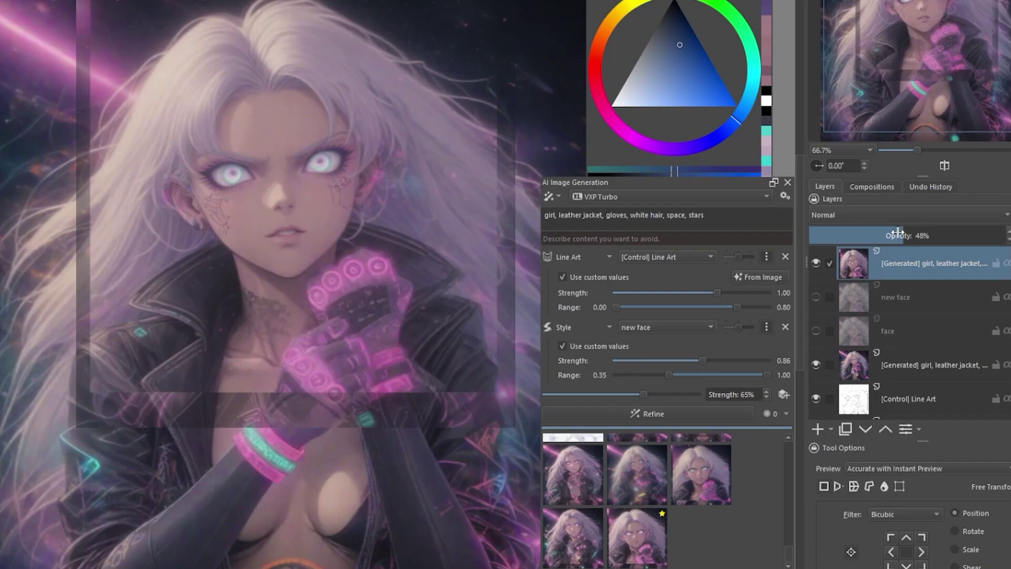
Step: Raise the aligned face layer's opacity to 100% and add a transparency mask to it
left_click_drag(898, 232, 996, 235)
scroll(428, 286, "down", 1)
left_click_drag(429, 286, 413, 296)
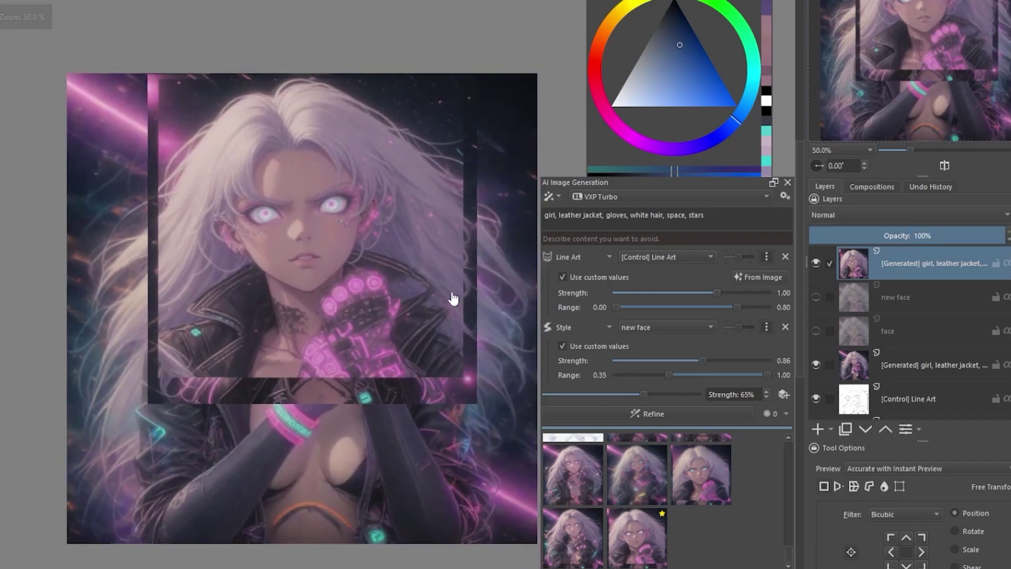
right_click(901, 263)
mouse_move(870, 495)
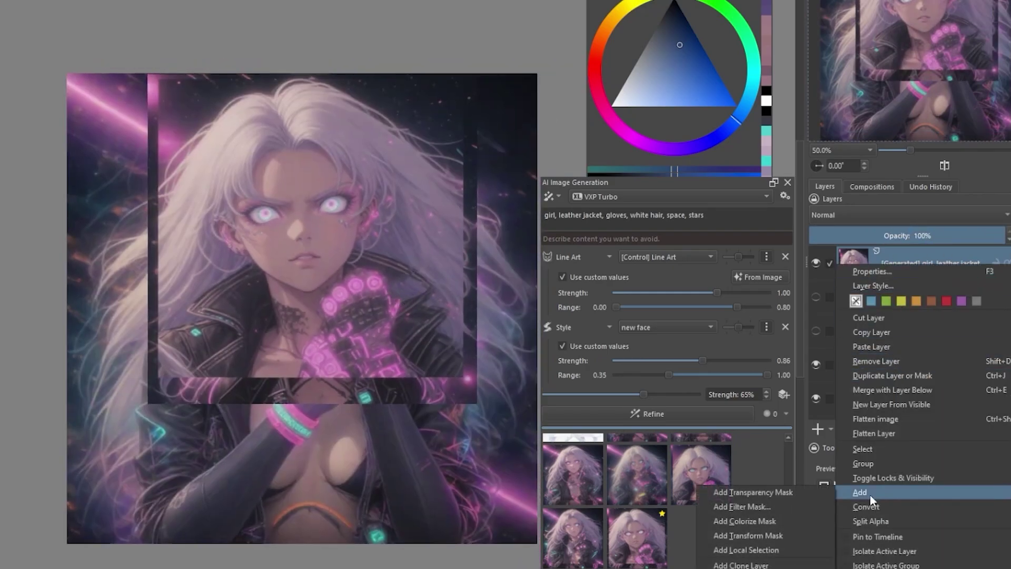
left_click(797, 495)
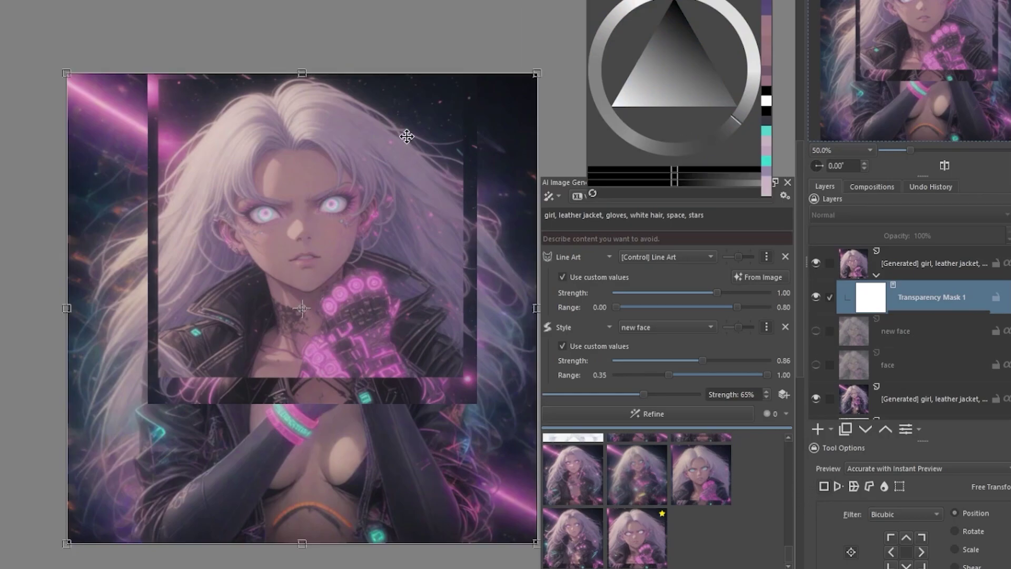
Step: Brush black on the transparency mask around the face to blend away the pasted layer's borders and hand, checking against the original
key("b")
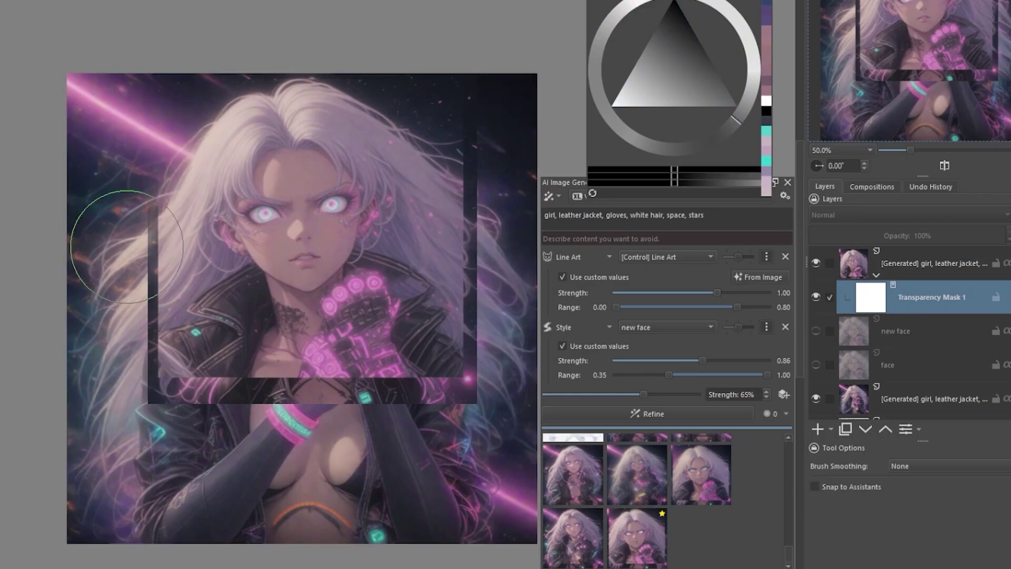
mouse_move(196, 392)
left_mouse_down()
mouse_move(250, 72)
mouse_move(274, 60)
mouse_move(368, 76)
mouse_move(446, 120)
mouse_move(467, 200)
mouse_move(430, 298)
left_mouse_up()
scroll(429, 298, "up", 2)
mouse_move(295, 274)
left_mouse_down()
mouse_move(281, 349)
mouse_move(361, 343)
left_mouse_up()
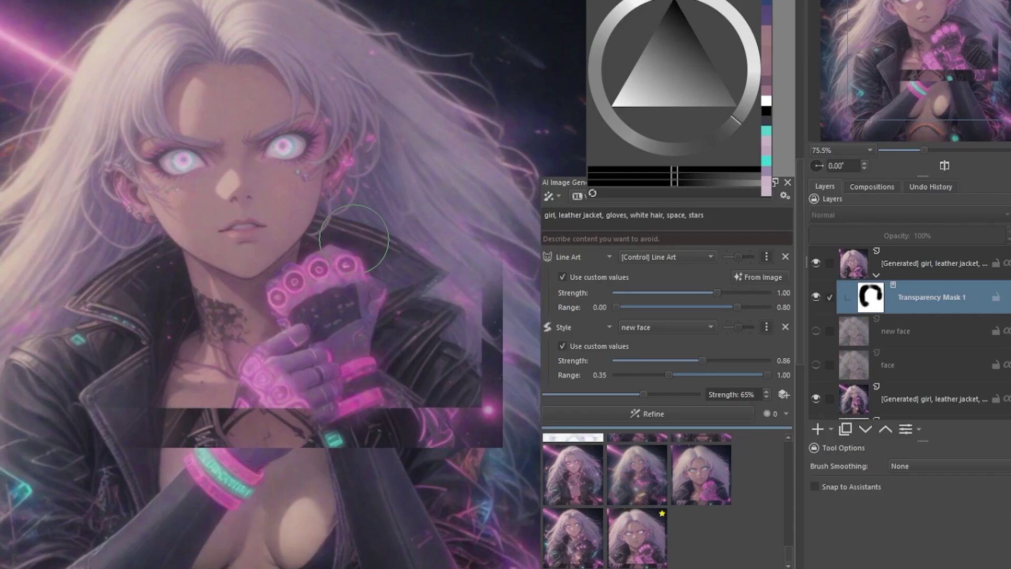
key("2")
left_click(814, 262)
key("3")
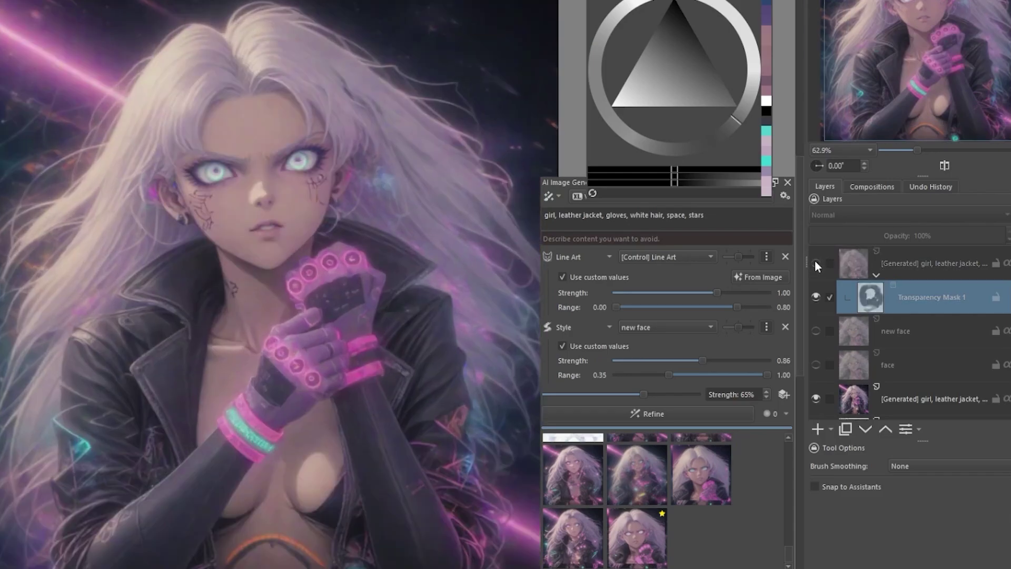
scroll(379, 226, "down", 2)
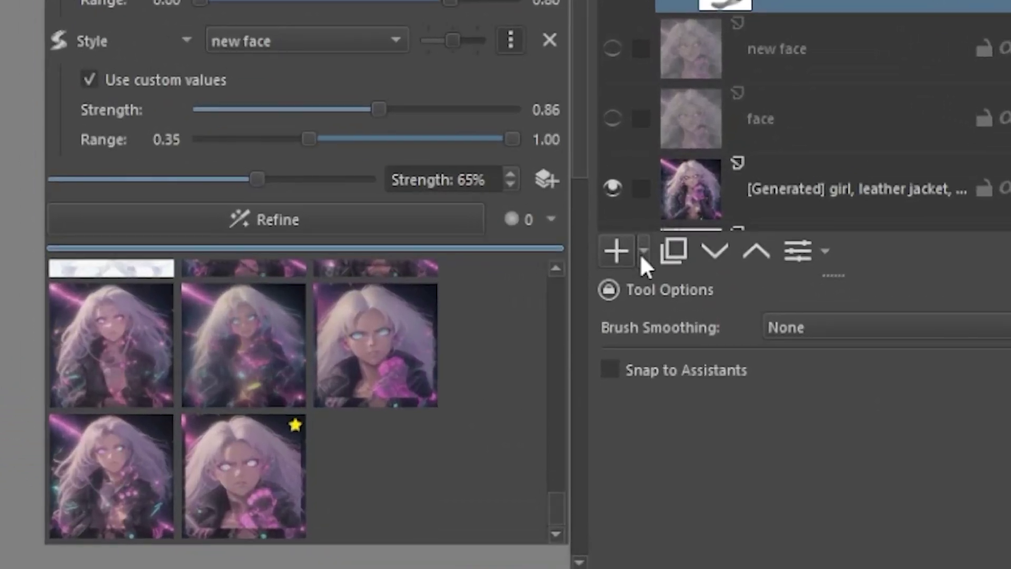
Step: Start a new Color Adjustment filter layer and place shadow, midtone and highlight points along its RGBA curve
left_click(644, 252)
left_click(662, 411)
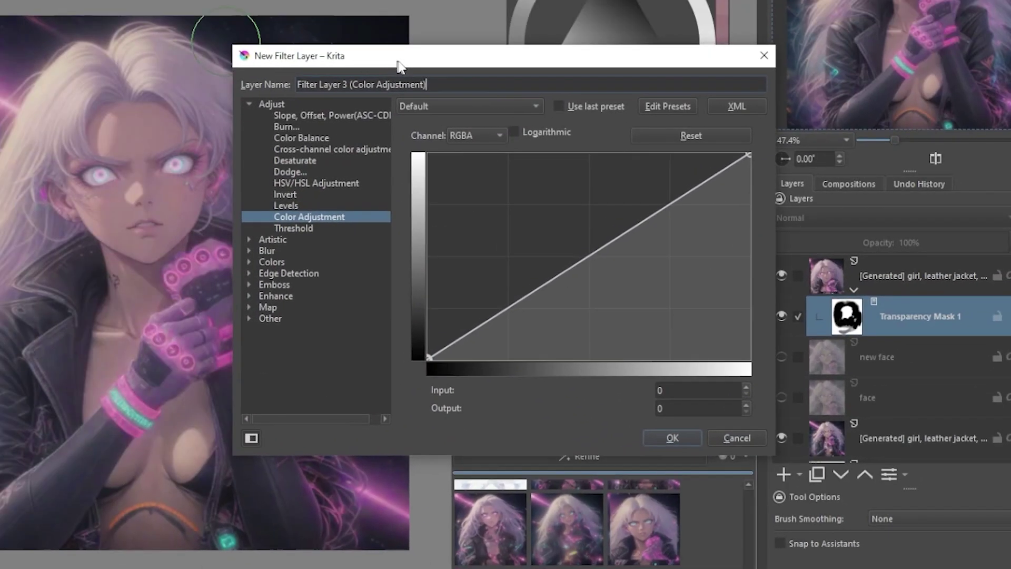
mouse_move(400, 66)
left_mouse_down()
mouse_move(420, 63)
mouse_move(415, 69)
left_mouse_up()
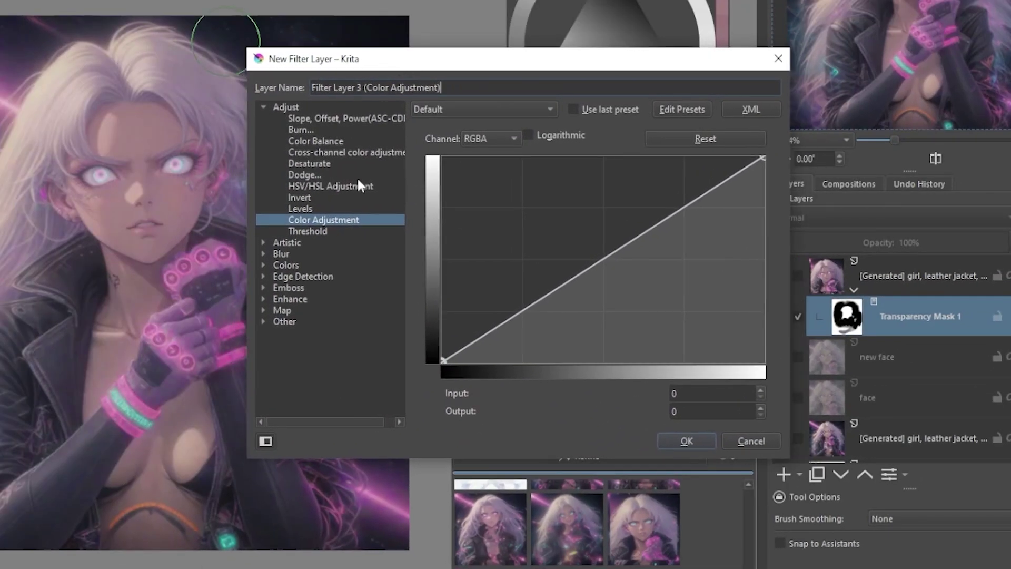
left_click(604, 258)
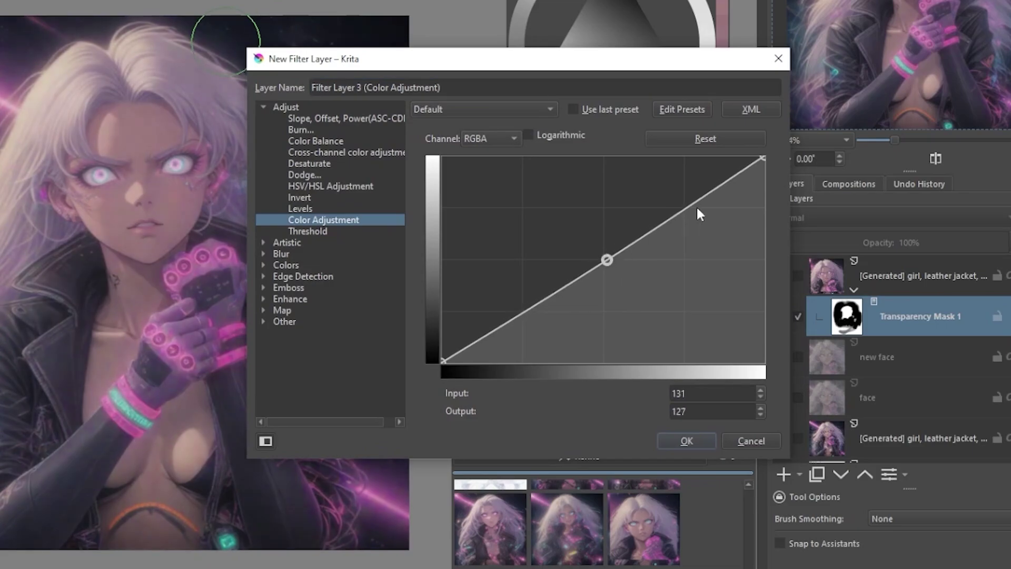
left_click(680, 203)
left_click(604, 258)
left_click(523, 316)
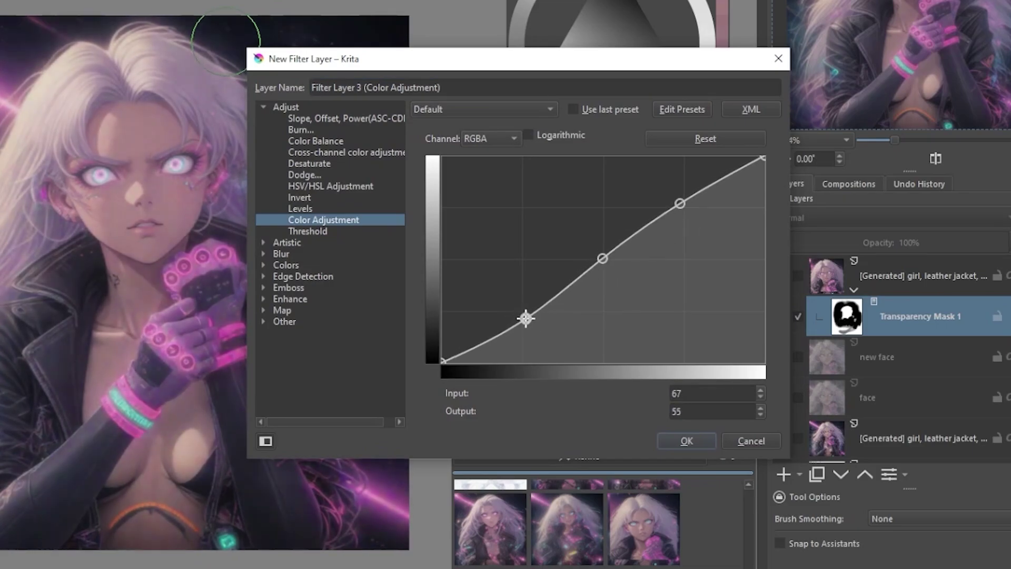
left_click_drag(523, 316, 529, 316)
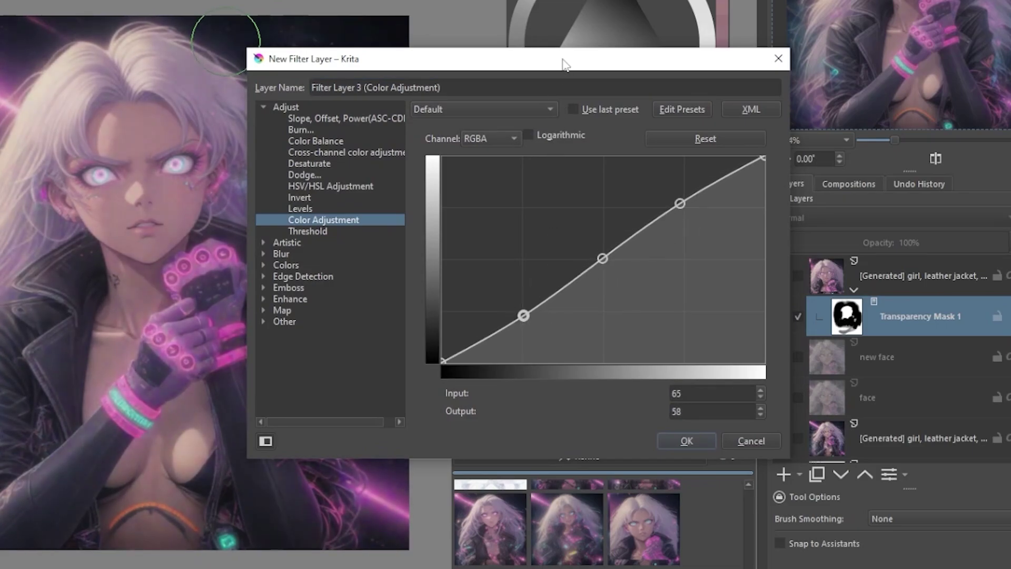
Step: Shape a gentle S-curve with the highlight point at input 185, output 204 and the shadow point at 67, 55, and create the filter layer
left_click_drag(566, 62, 726, 56)
left_click_drag(834, 194, 834, 189)
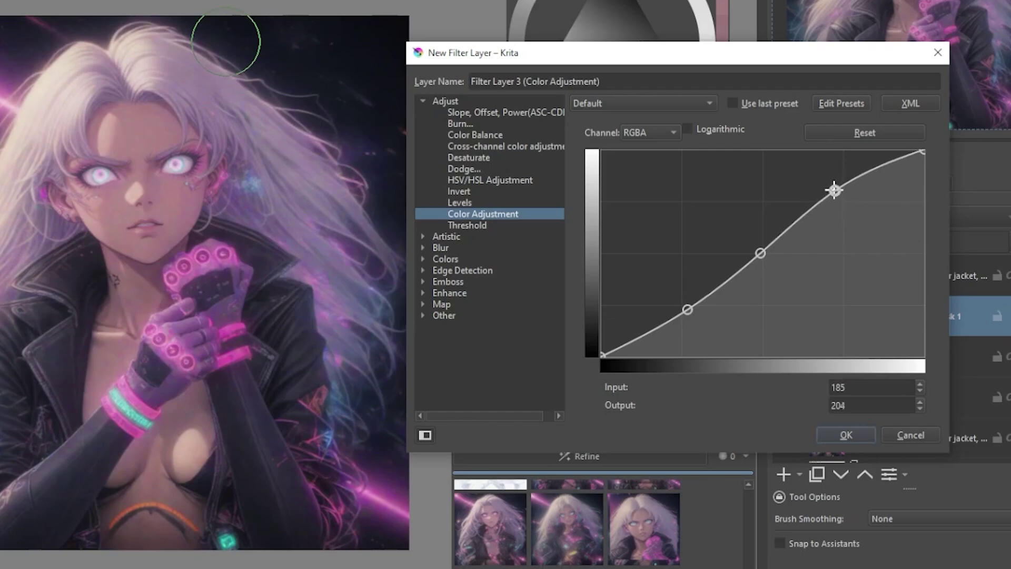
left_click(761, 253)
left_click_drag(686, 310, 684, 313)
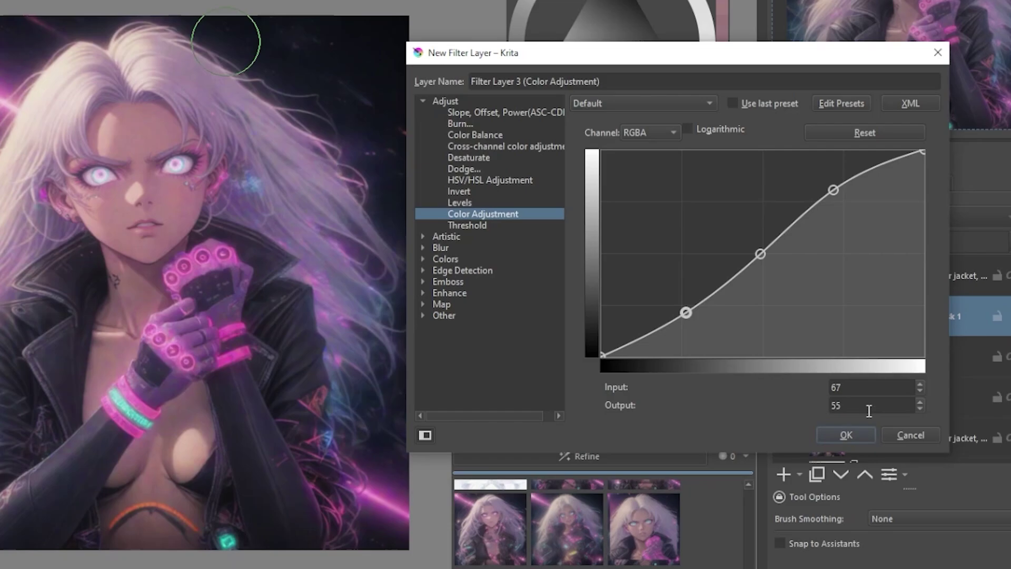
left_click(846, 435)
Step: Set the Color Adjustment layer's opacity to 76% and toggle its visibility to compare the image with and without it
left_click(908, 242)
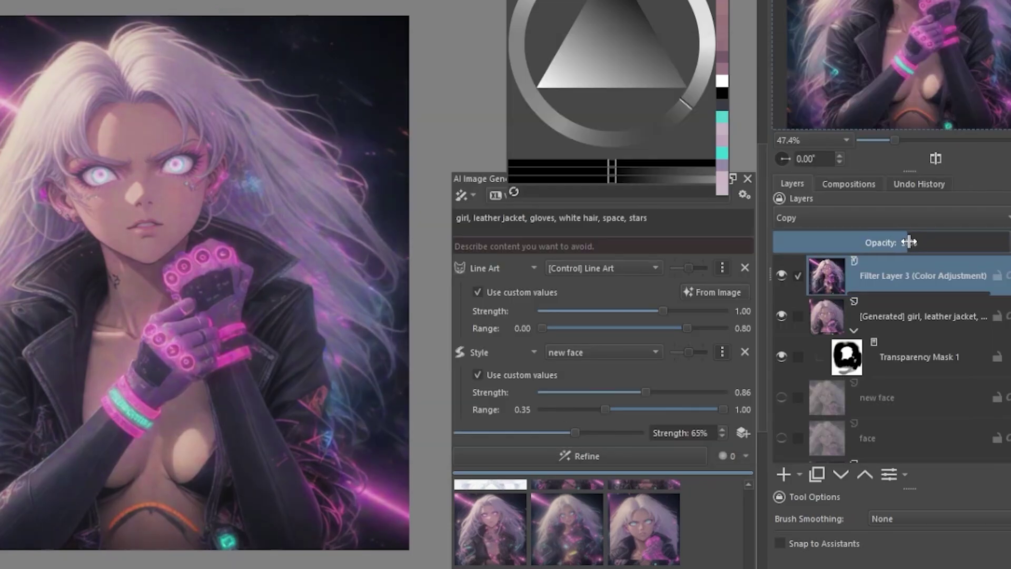
left_click_drag(909, 242, 949, 247)
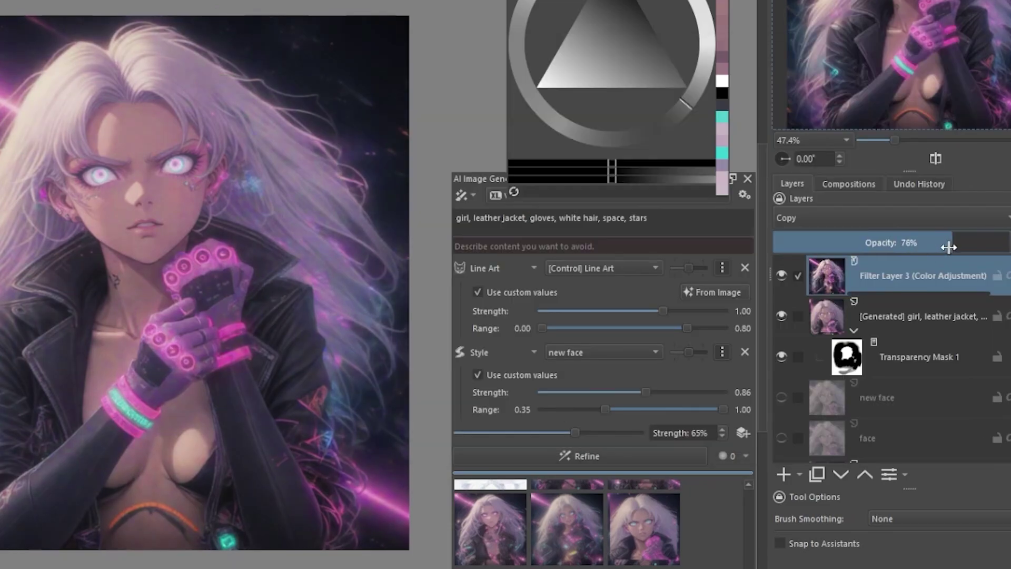
left_click(780, 274)
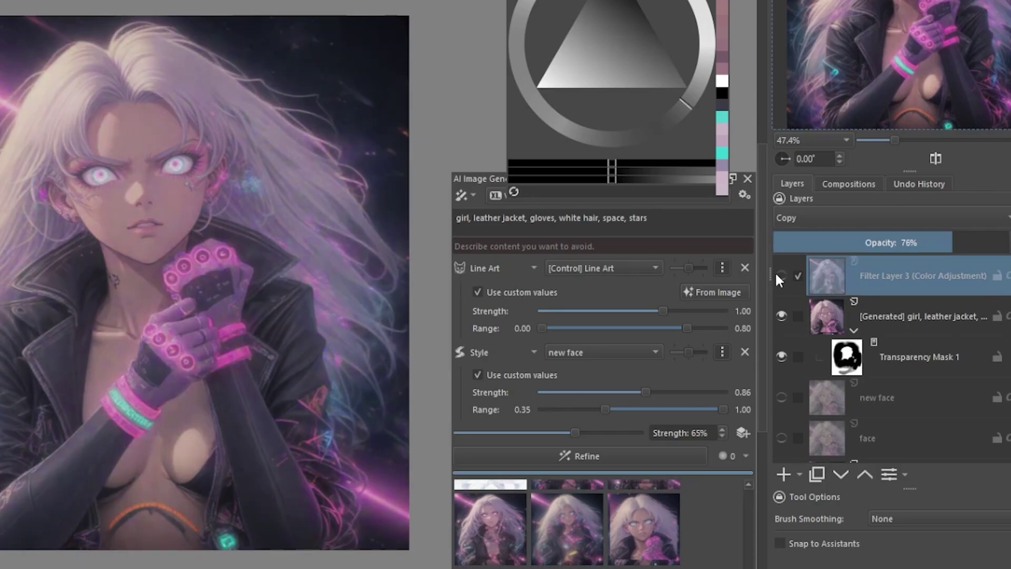
left_click(779, 274)
Step: Add an Unsharp Mask filter layer on top with radius 2.00 and amount 1.10
key("ctrl+plus")
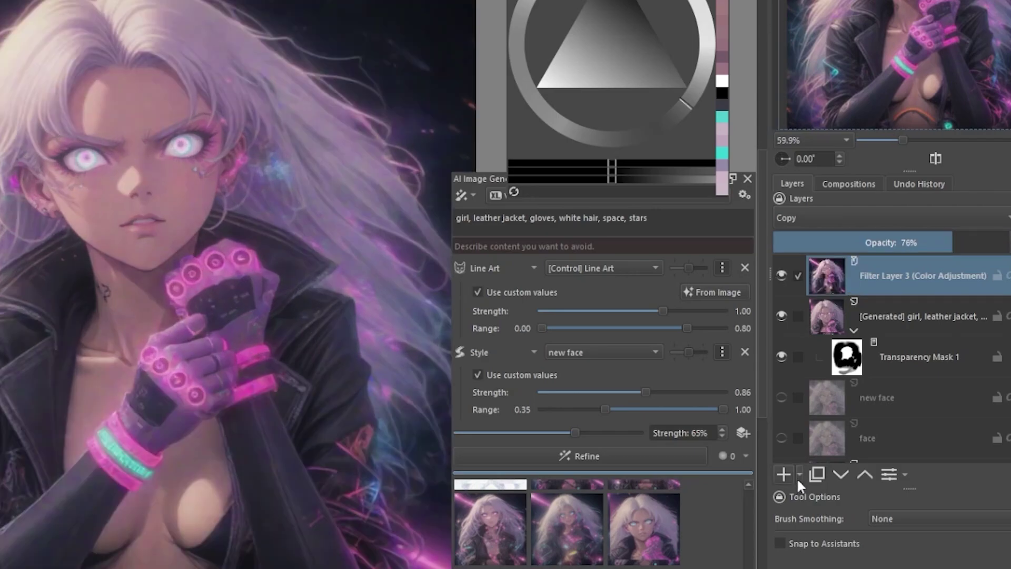
left_click(799, 475)
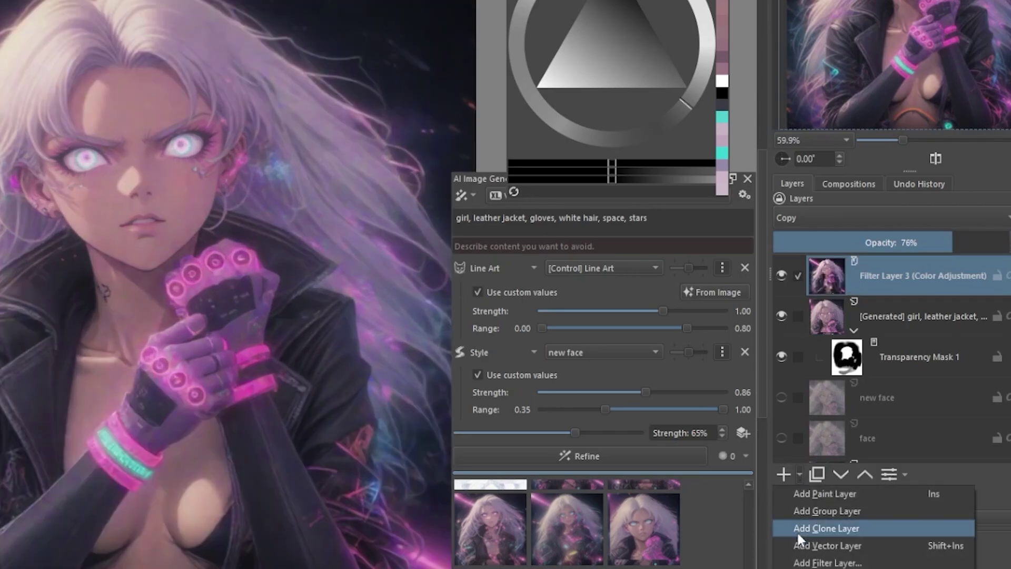
left_click(811, 562)
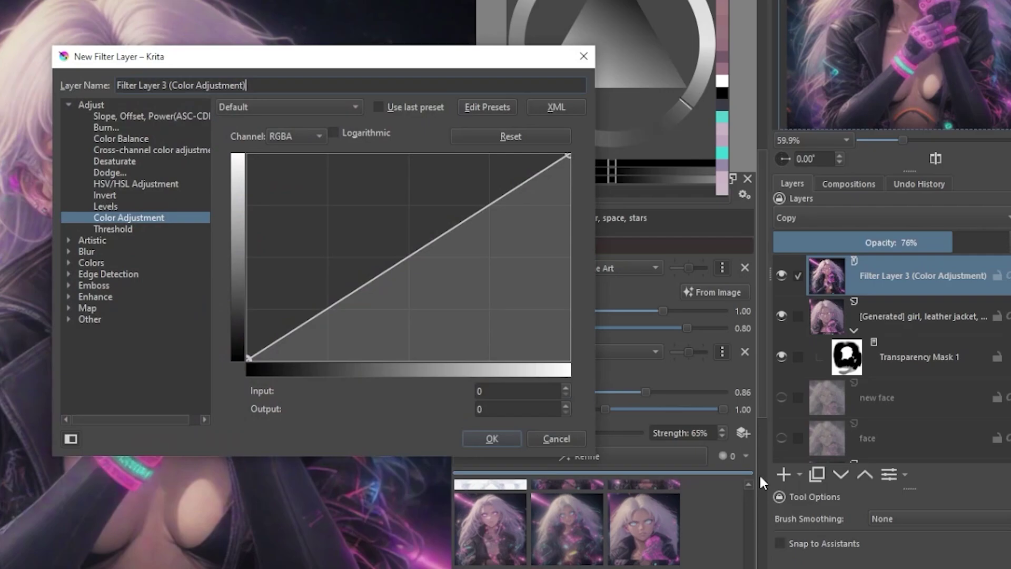
left_click(69, 298)
left_click(107, 342)
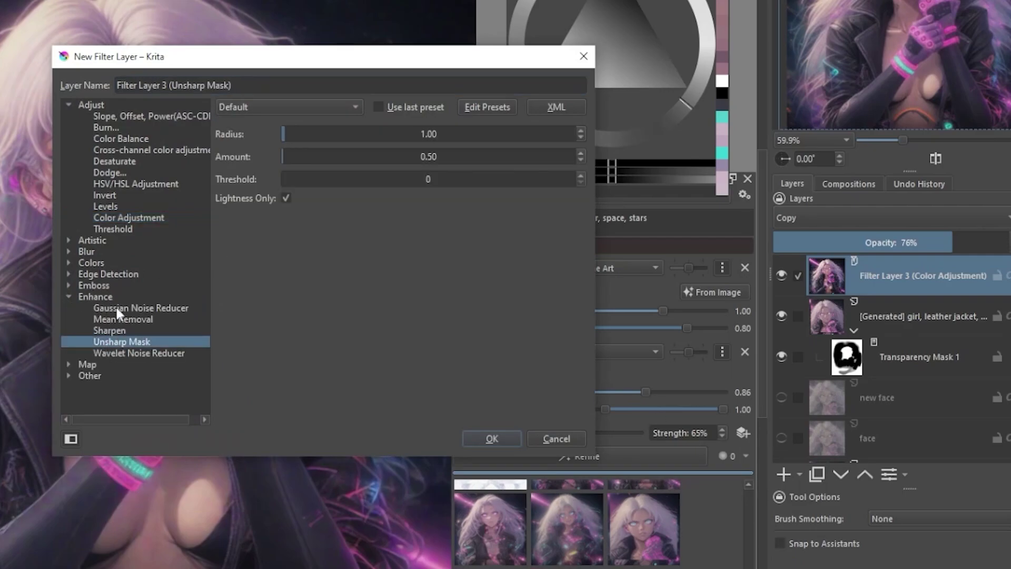
left_click_drag(318, 59, 579, 70)
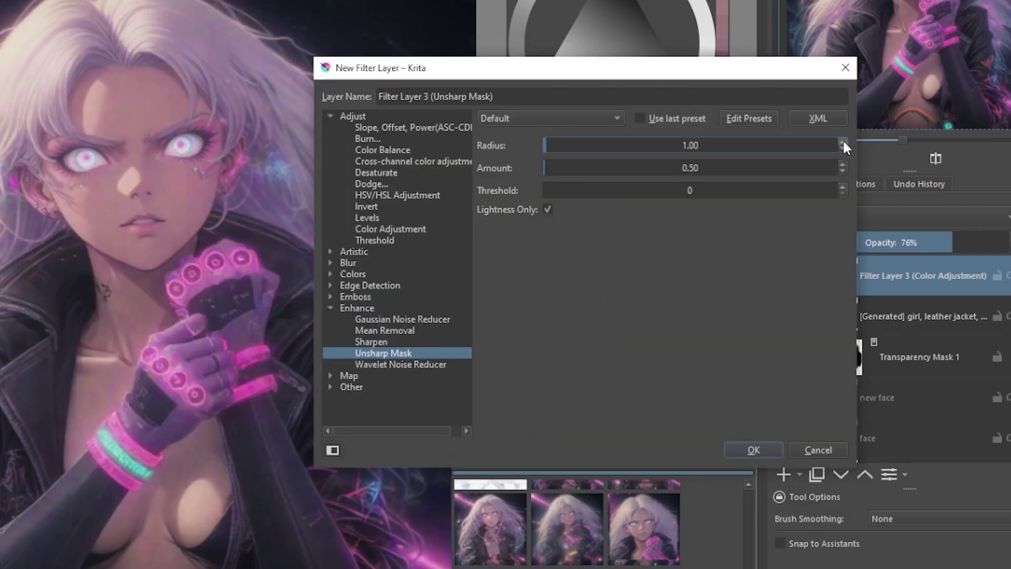
left_click(843, 141)
left_click(842, 163)
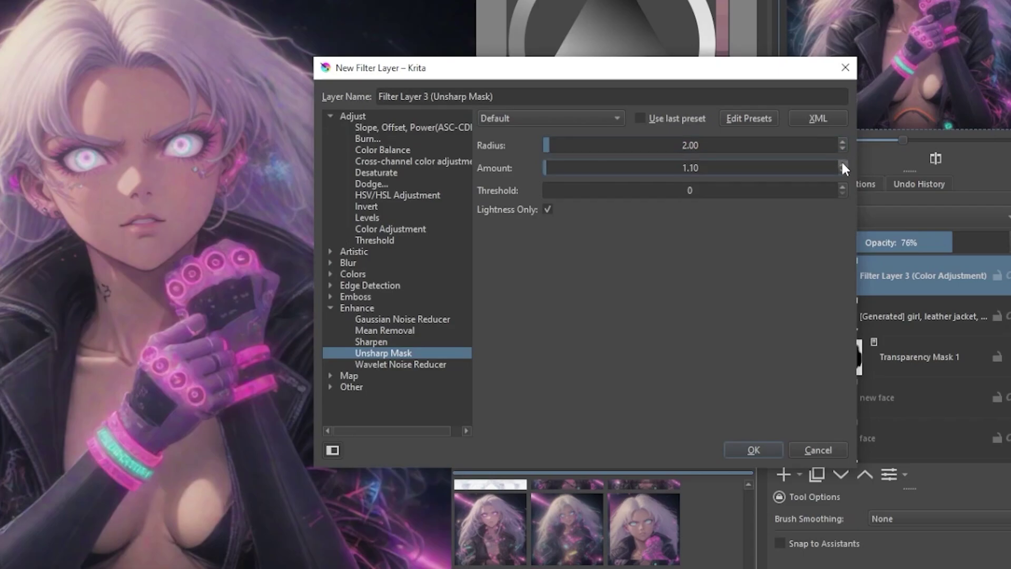
left_click(754, 450)
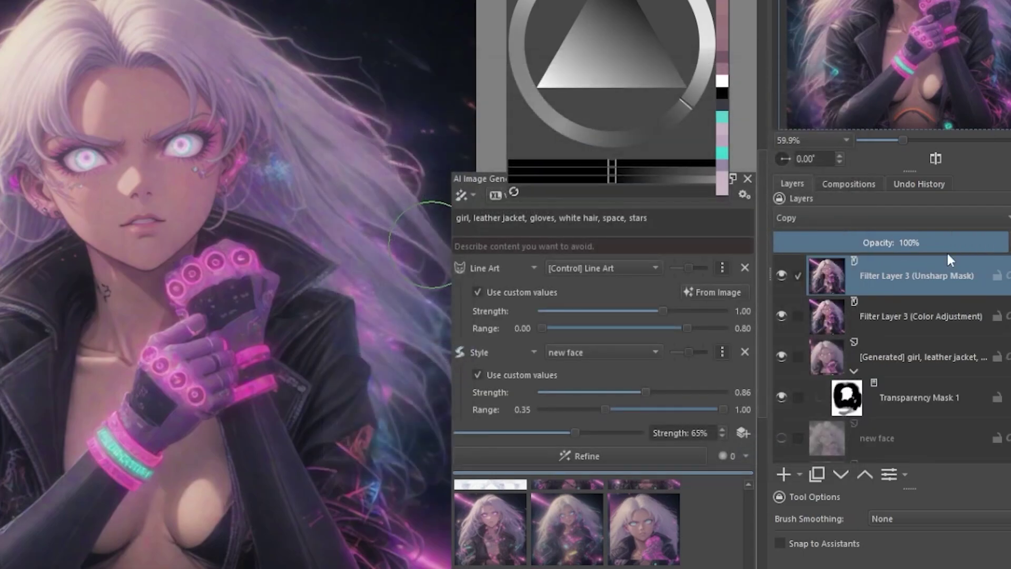
Step: Set the Unsharp Mask layer's opacity to 67% and toggle its visibility to compare the sharpening
left_click(933, 240)
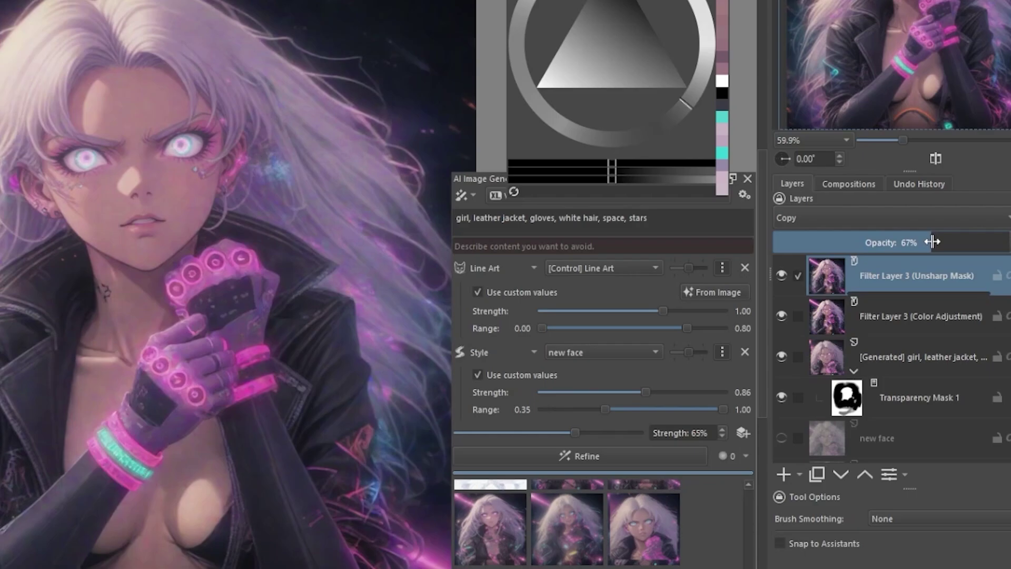
left_click(781, 272)
left_click(779, 272)
left_click(778, 273)
left_click(780, 273)
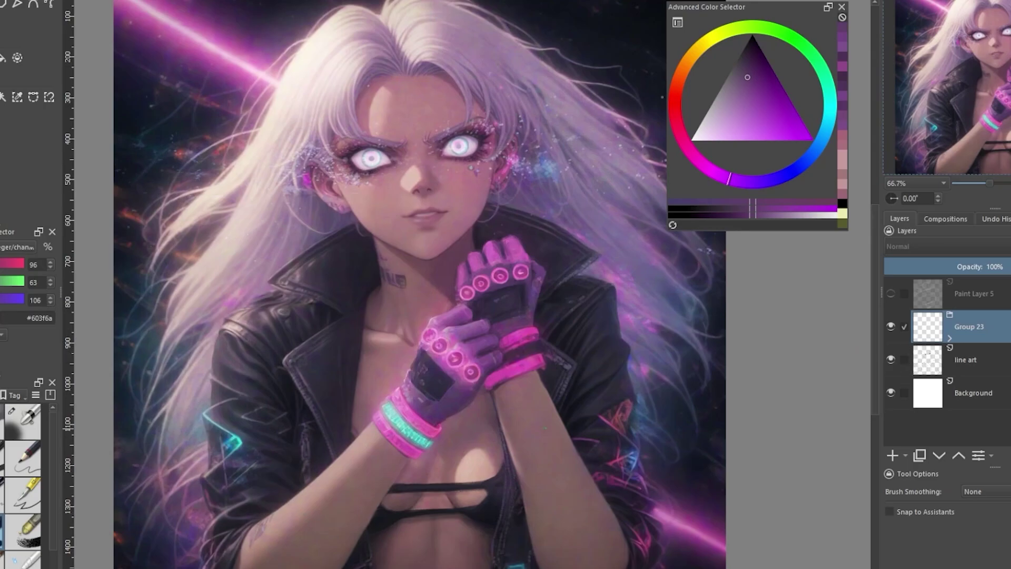
Step: Hide and show Group 23 to compare the finished illustration with the original line art
left_click(890, 327)
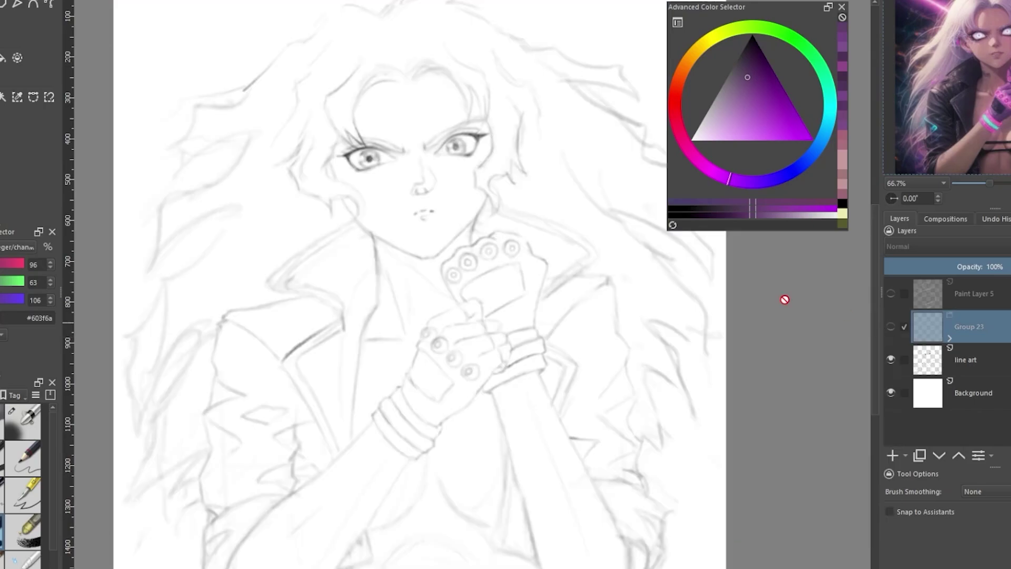
scroll(670, 349, "up", 1)
left_click(890, 327)
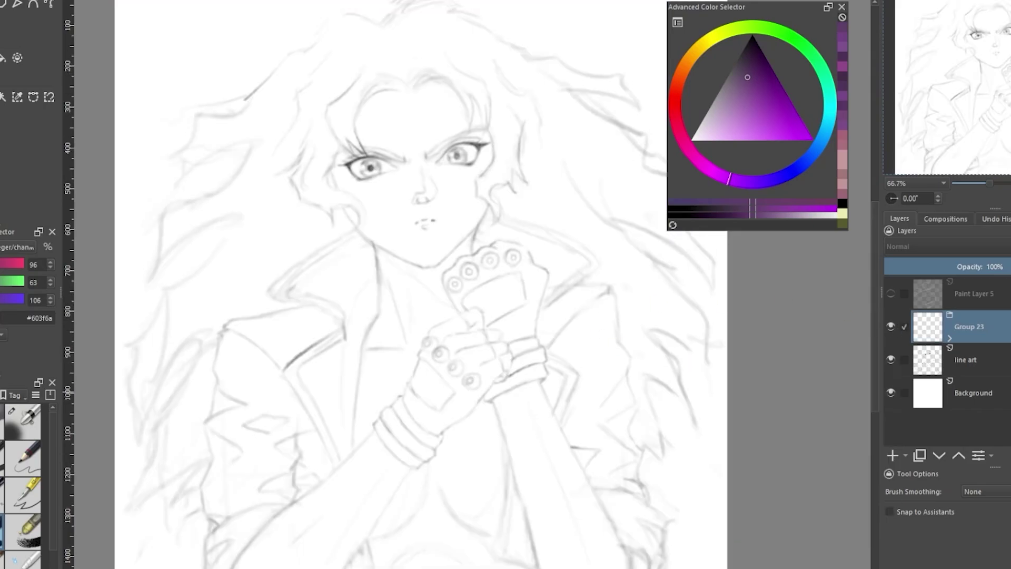